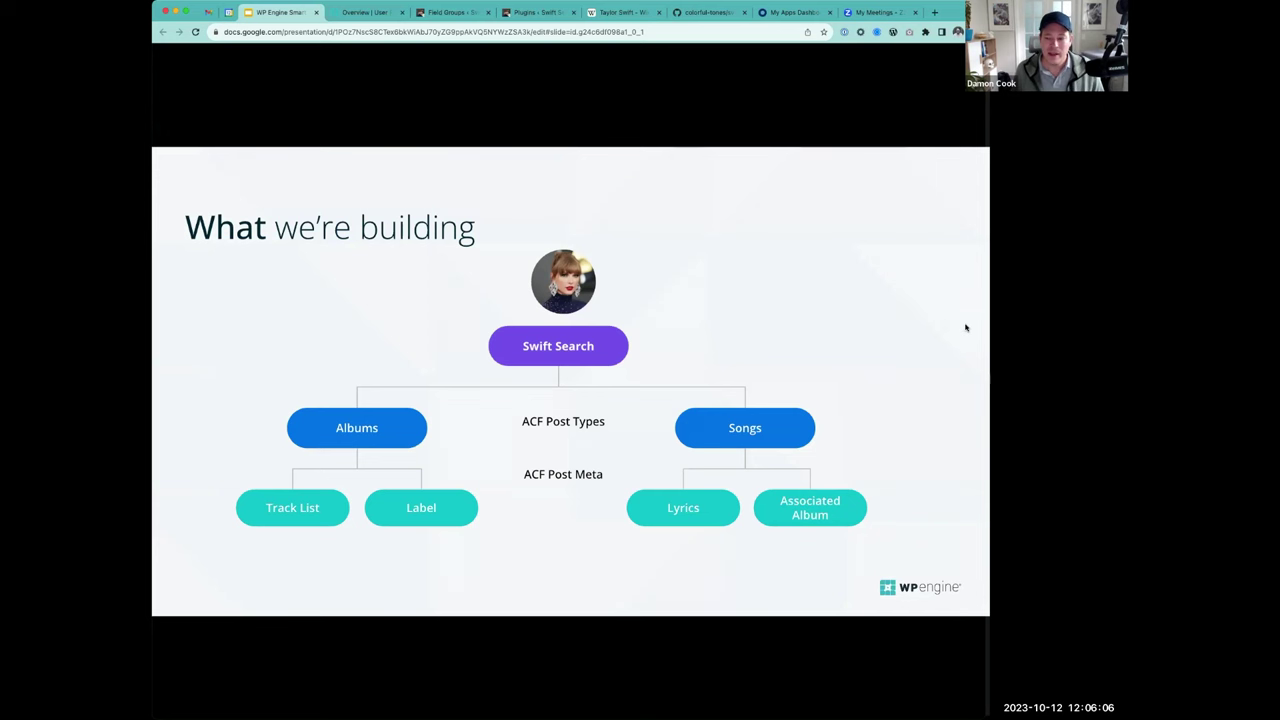
# - Switch from the slides to the WP Engine portal and open the WP Engine Smart Search add-on for management
pyautogui.press('Right')
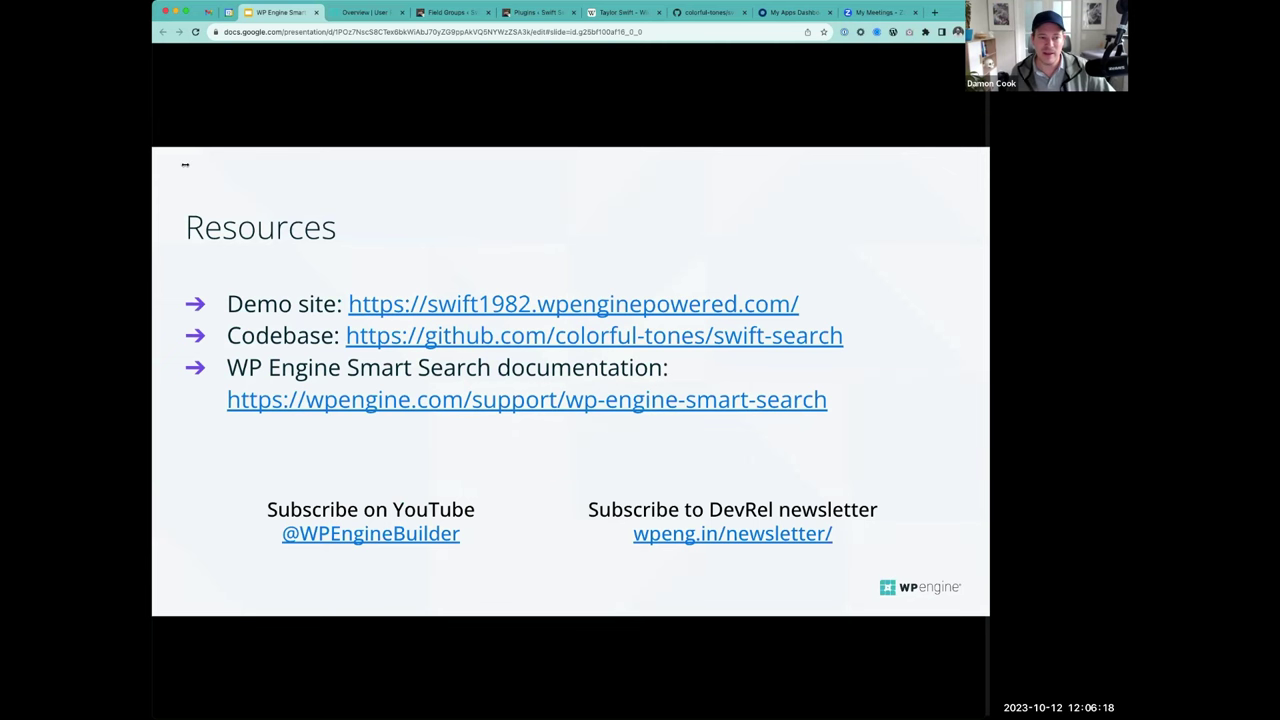
pyautogui.click(366, 12)
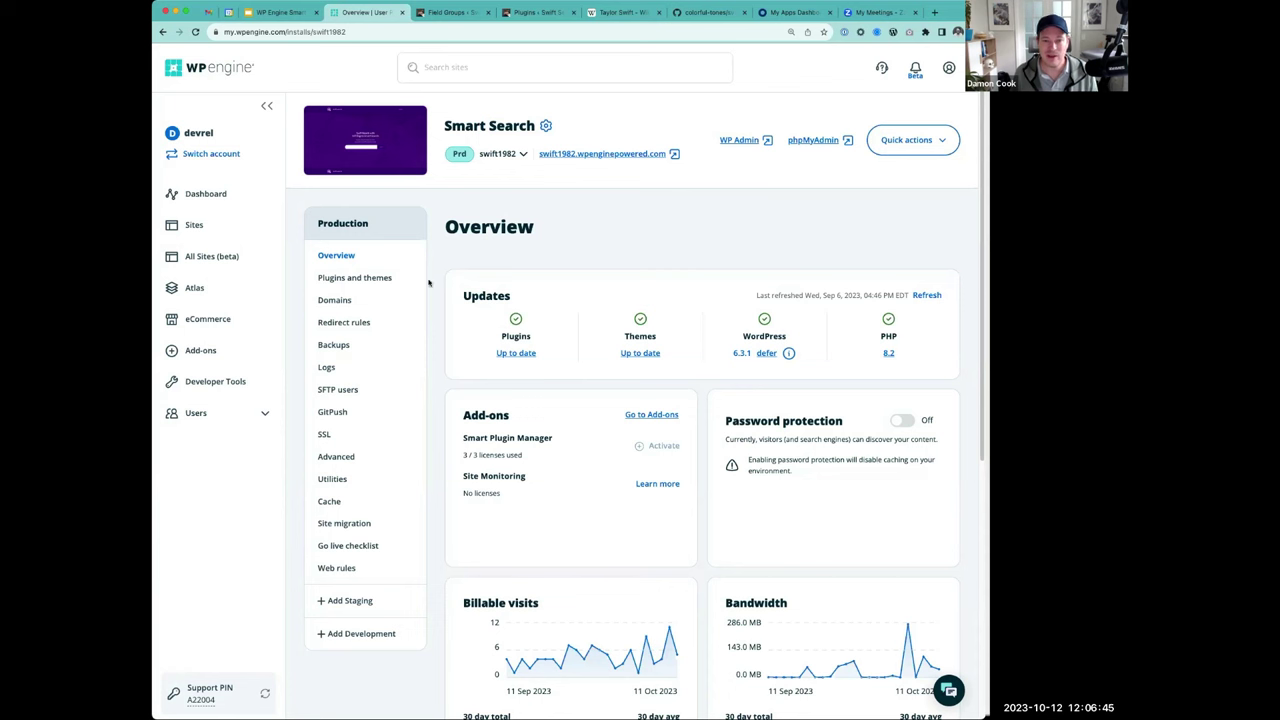
pyautogui.click(199, 352)
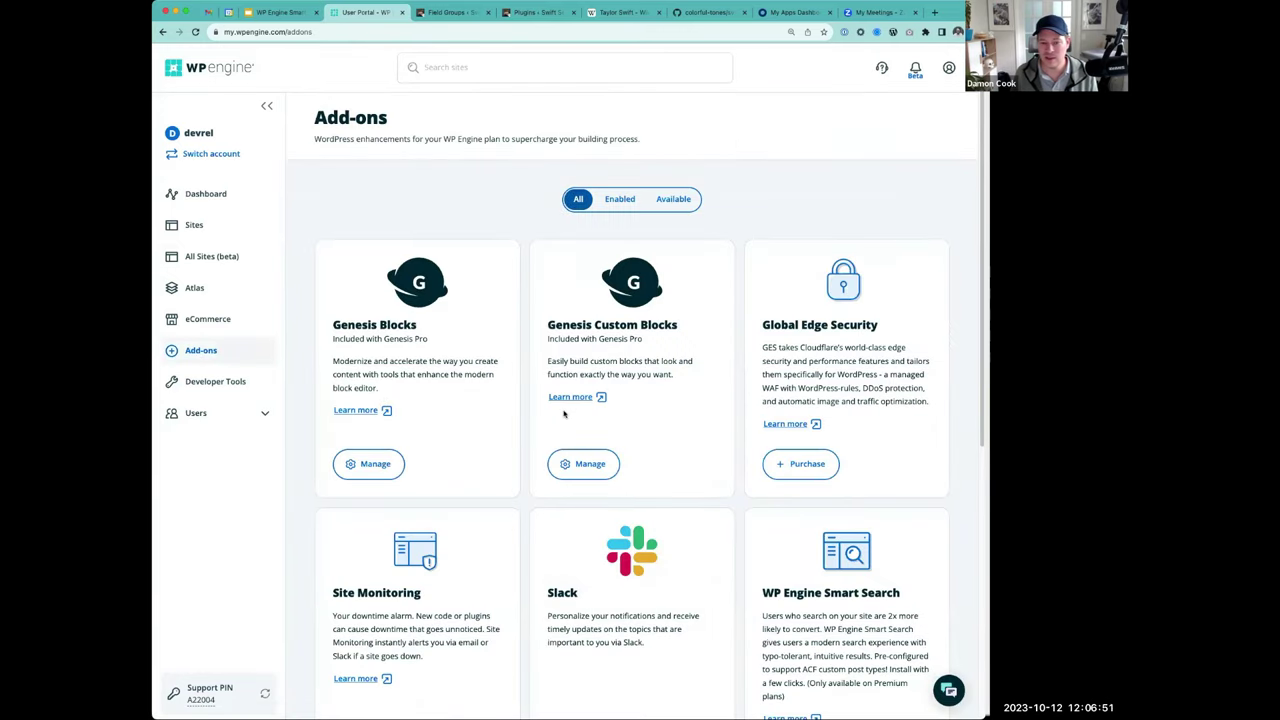
pyautogui.scroll(-1, 566, 395)
pyautogui.scroll(-3, 568, 392)
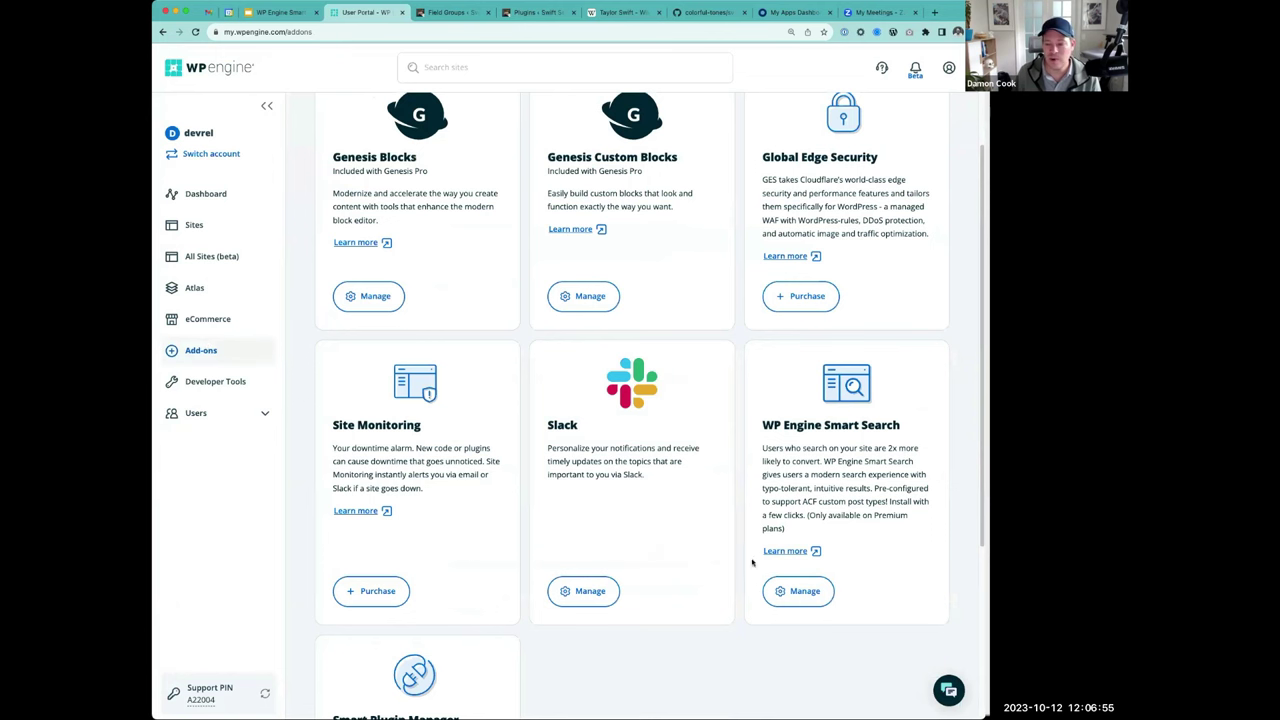
pyautogui.click(780, 597)
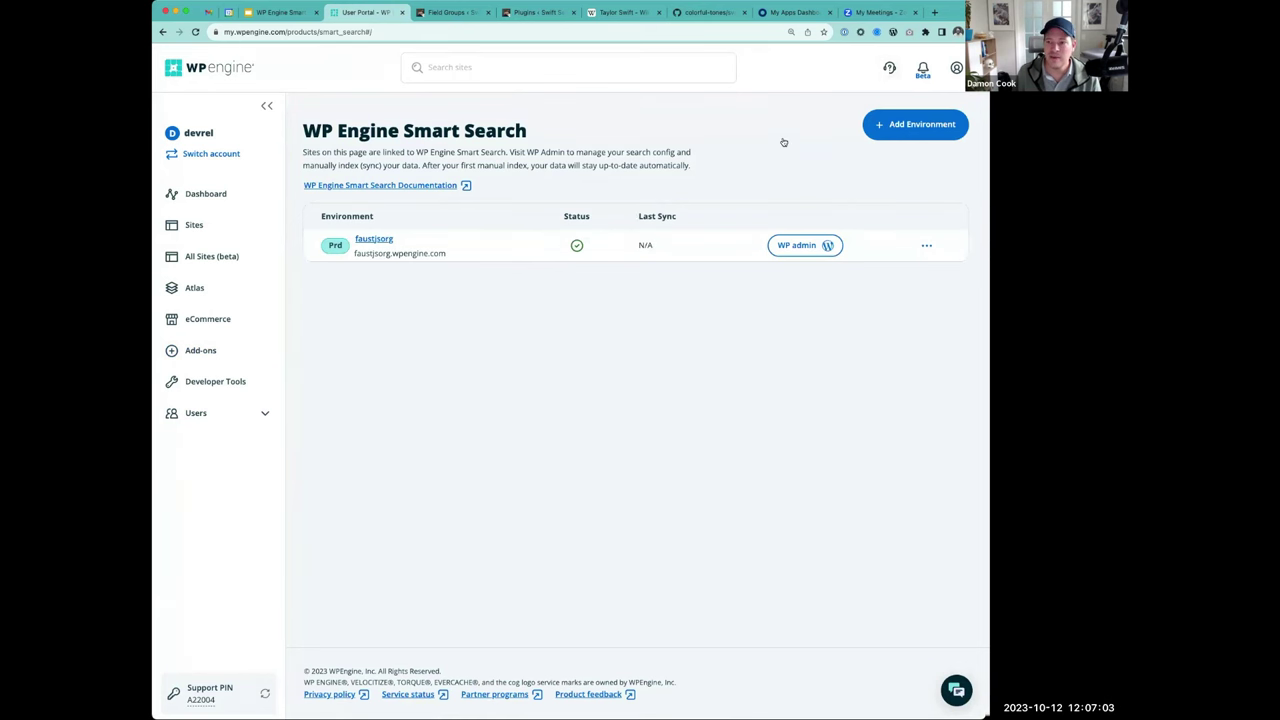
# - Add the swift1982 production environment to WP Engine Smart Search and check its installation status
pyautogui.click(898, 126)
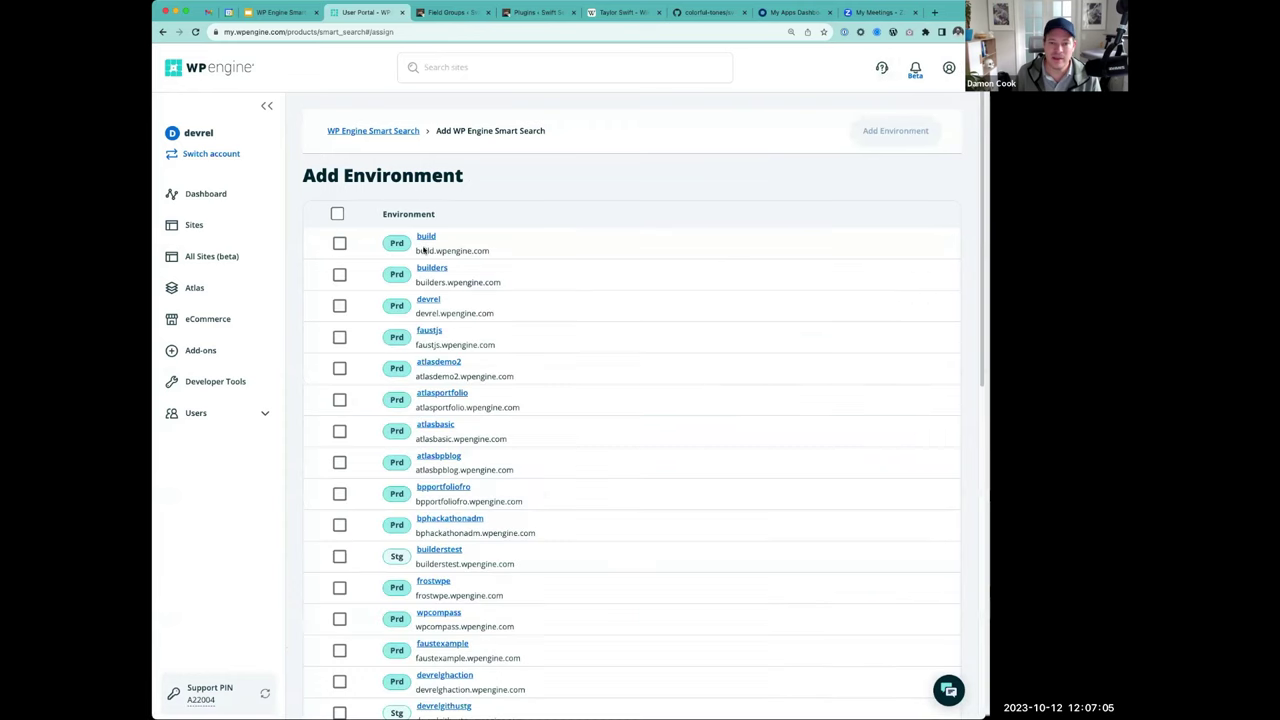
pyautogui.scroll(-10, 428, 426)
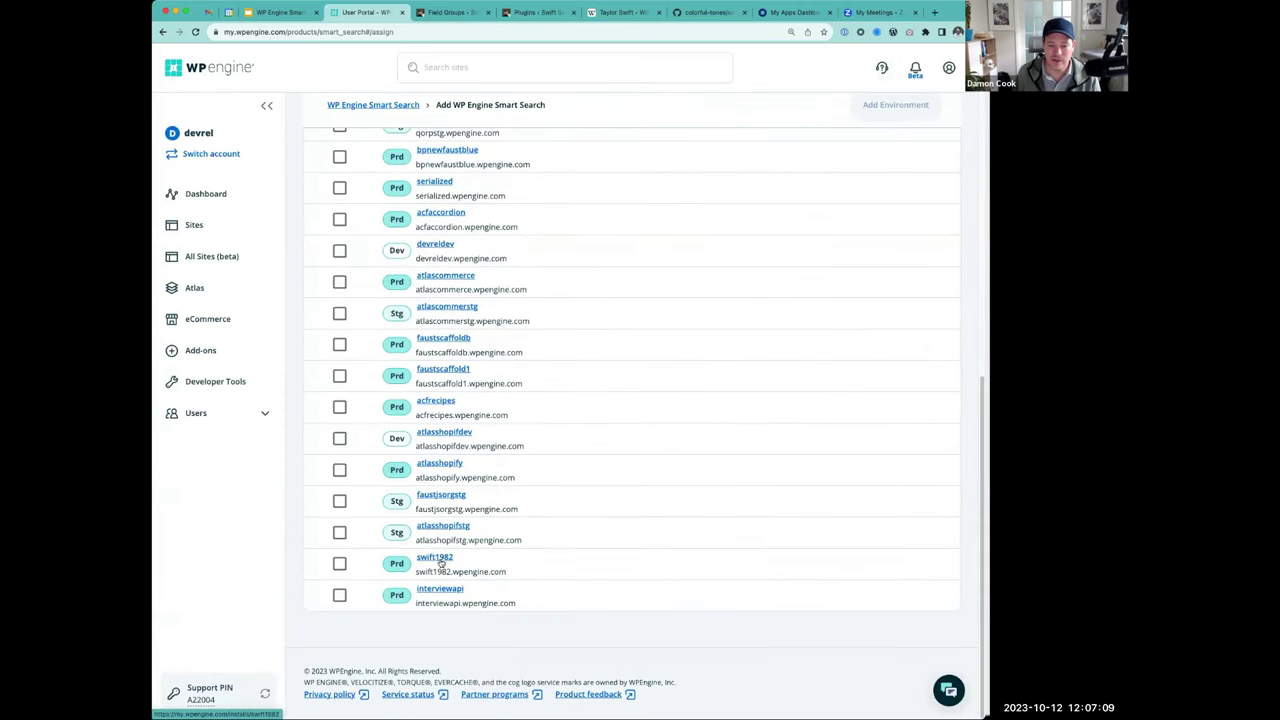
pyautogui.click(339, 564)
pyautogui.click(887, 105)
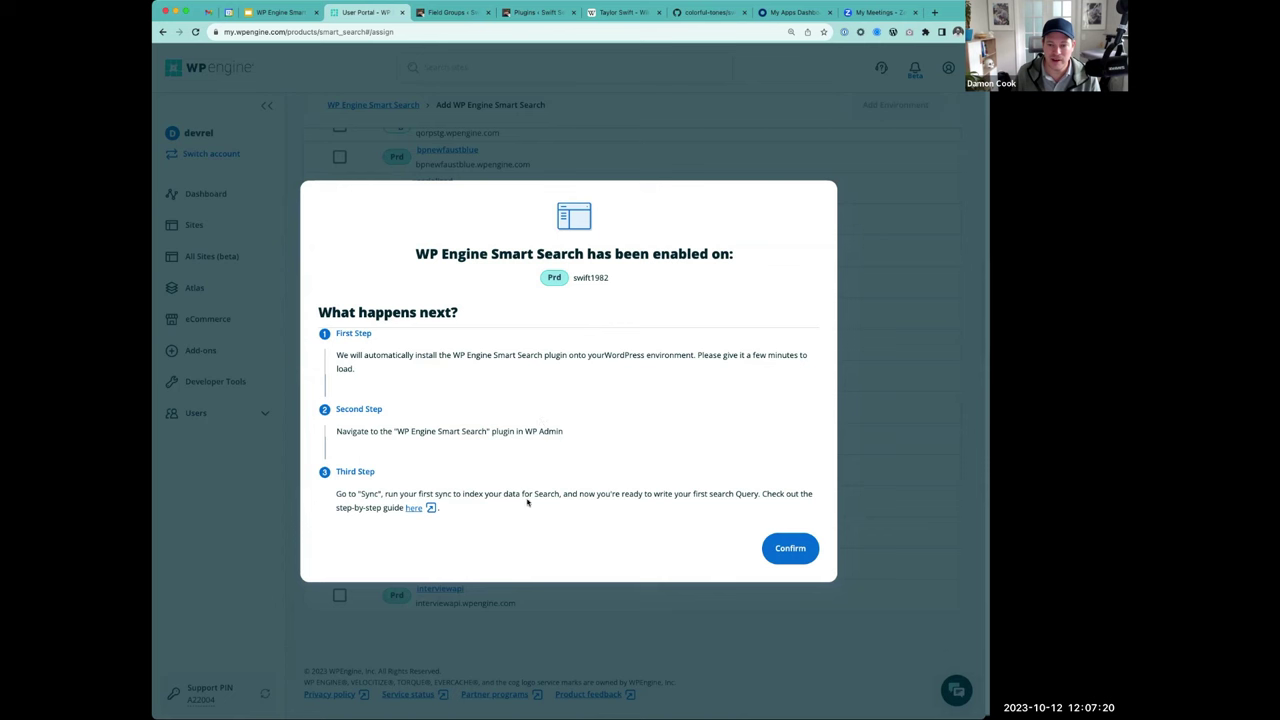
pyautogui.click(789, 548)
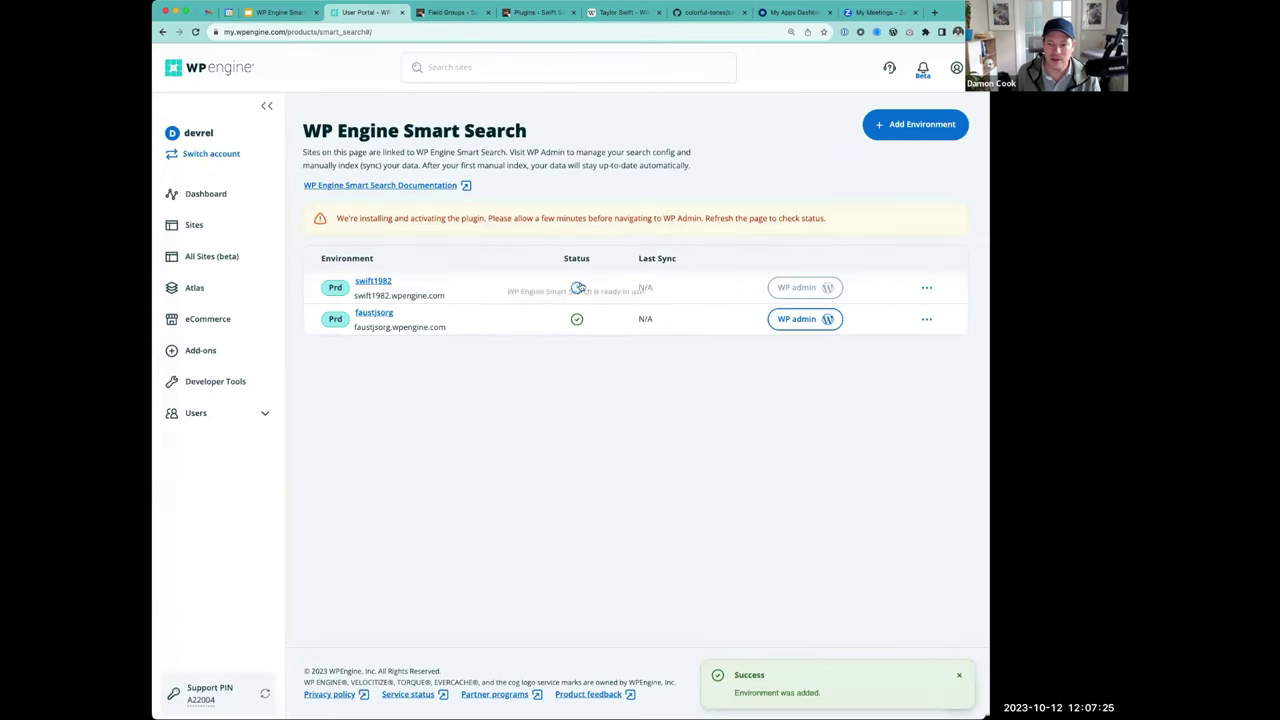
pyautogui.moveTo(576, 287)
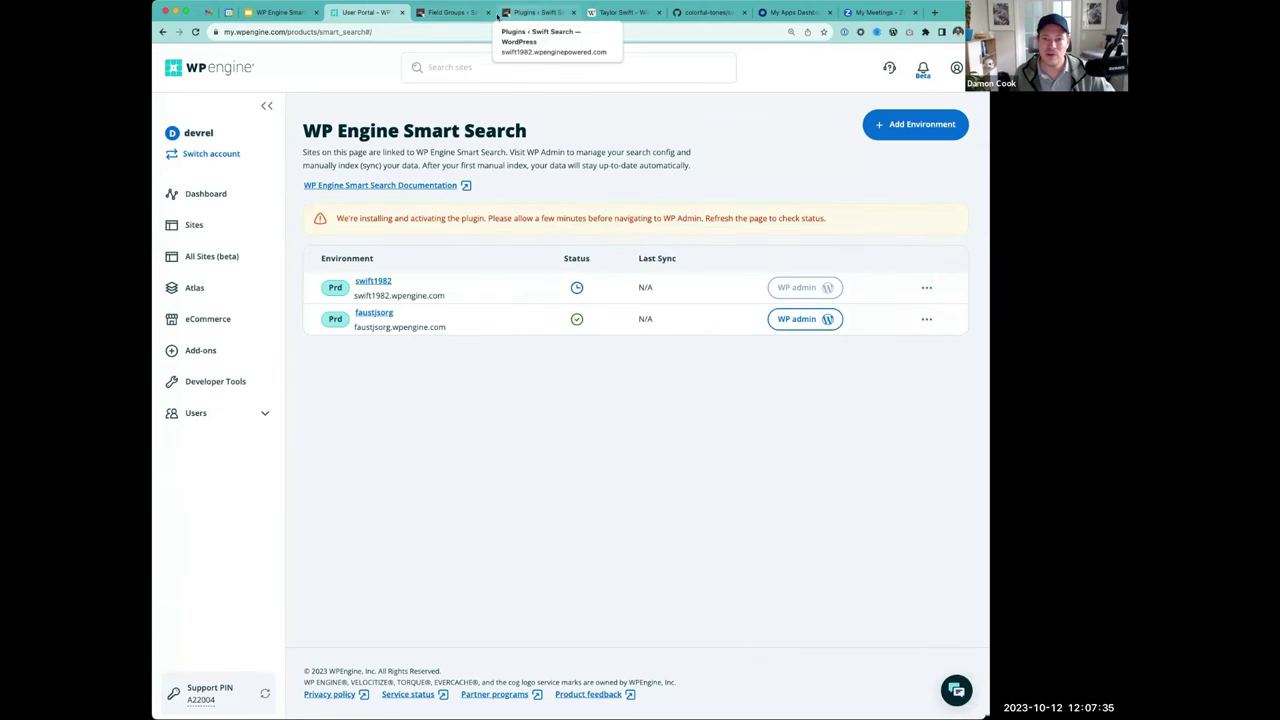
# - Switch to the Swift Search WordPress site and visit its front page
pyautogui.click(450, 12)
pyautogui.click(208, 76)
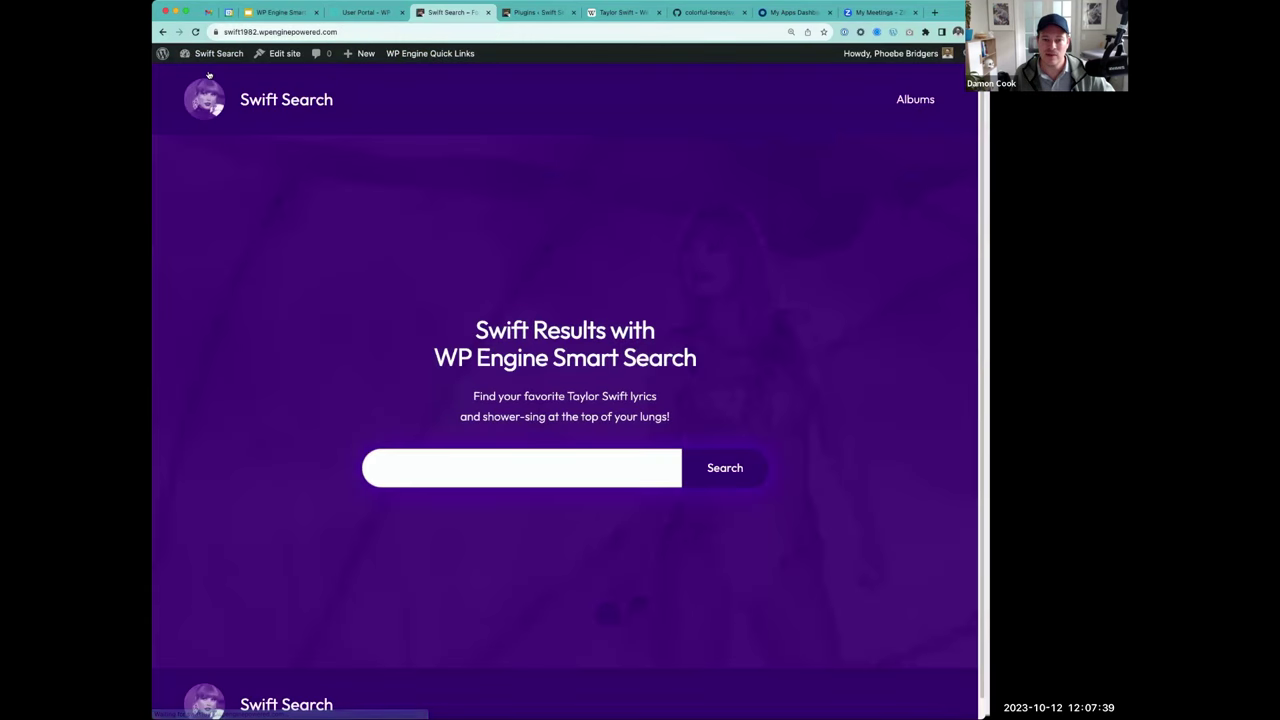
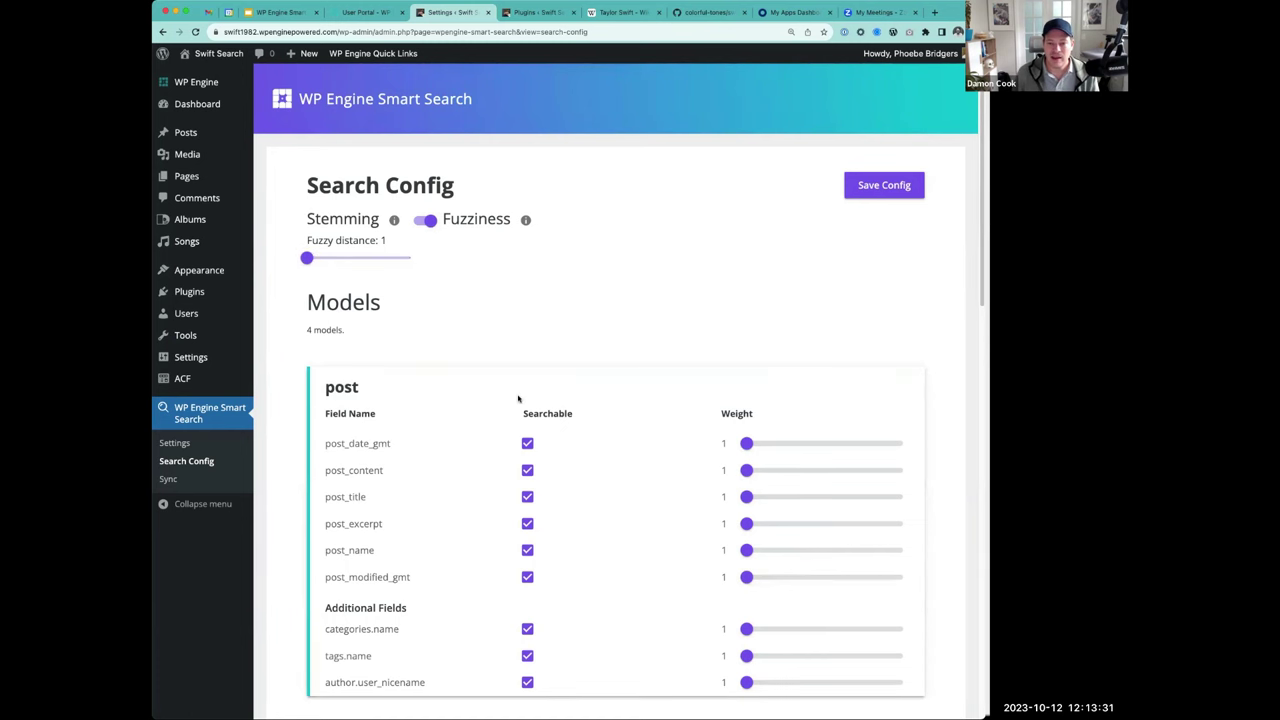
# - In the Search Config, make every field of the post model non-searchable, including categories.name, tags.name and author.user_nicename
pyautogui.scroll(-4, 478, 428)
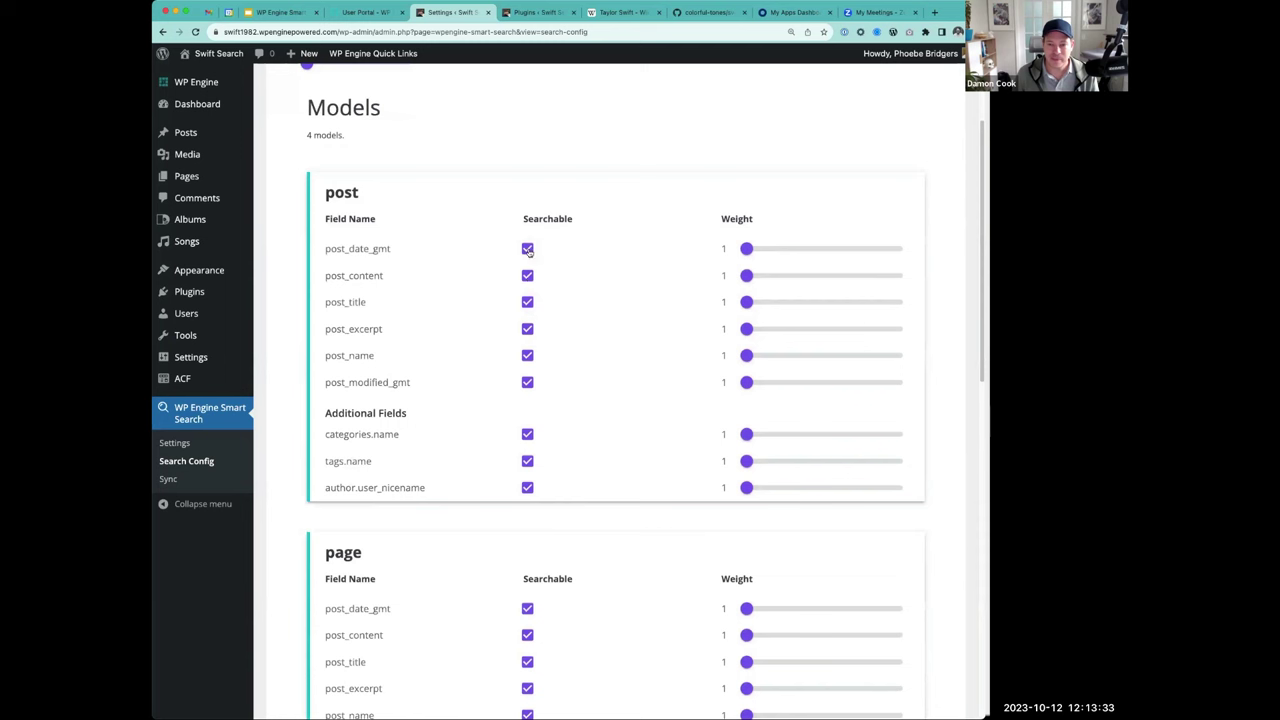
pyautogui.click(527, 249)
pyautogui.click(527, 276)
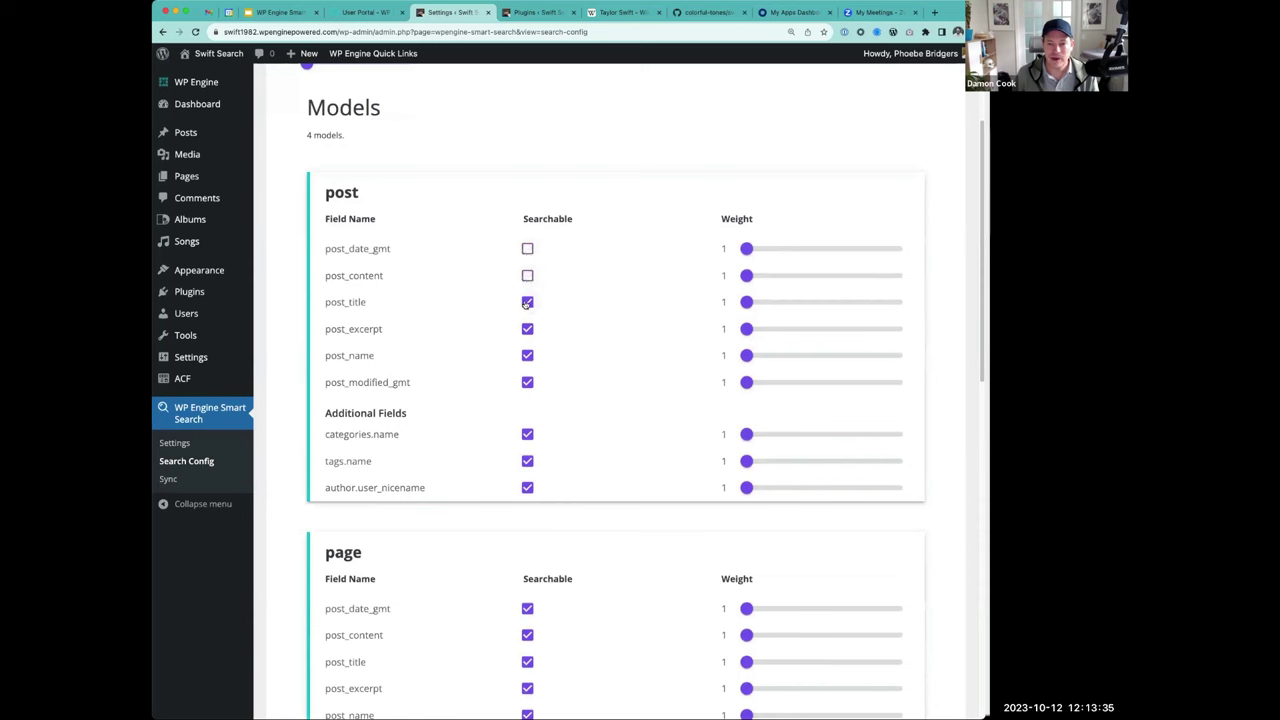
pyautogui.click(527, 302)
pyautogui.click(527, 329)
pyautogui.click(528, 357)
pyautogui.click(528, 384)
pyautogui.click(527, 434)
pyautogui.click(527, 461)
pyautogui.click(527, 488)
# - Make every field of the page model non-searchable, including author.user_nicename
pyautogui.scroll(-1, 527, 488)
pyautogui.scroll(-2, 526, 488)
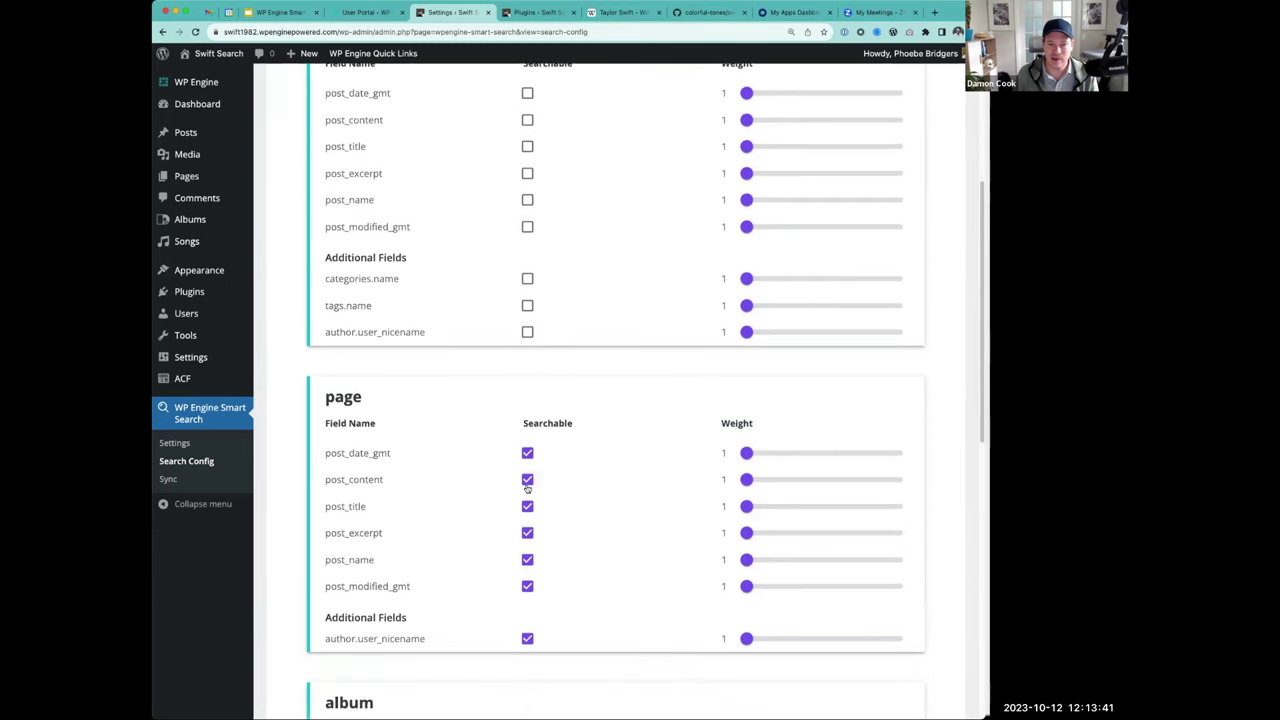
pyautogui.click(528, 451)
pyautogui.click(527, 478)
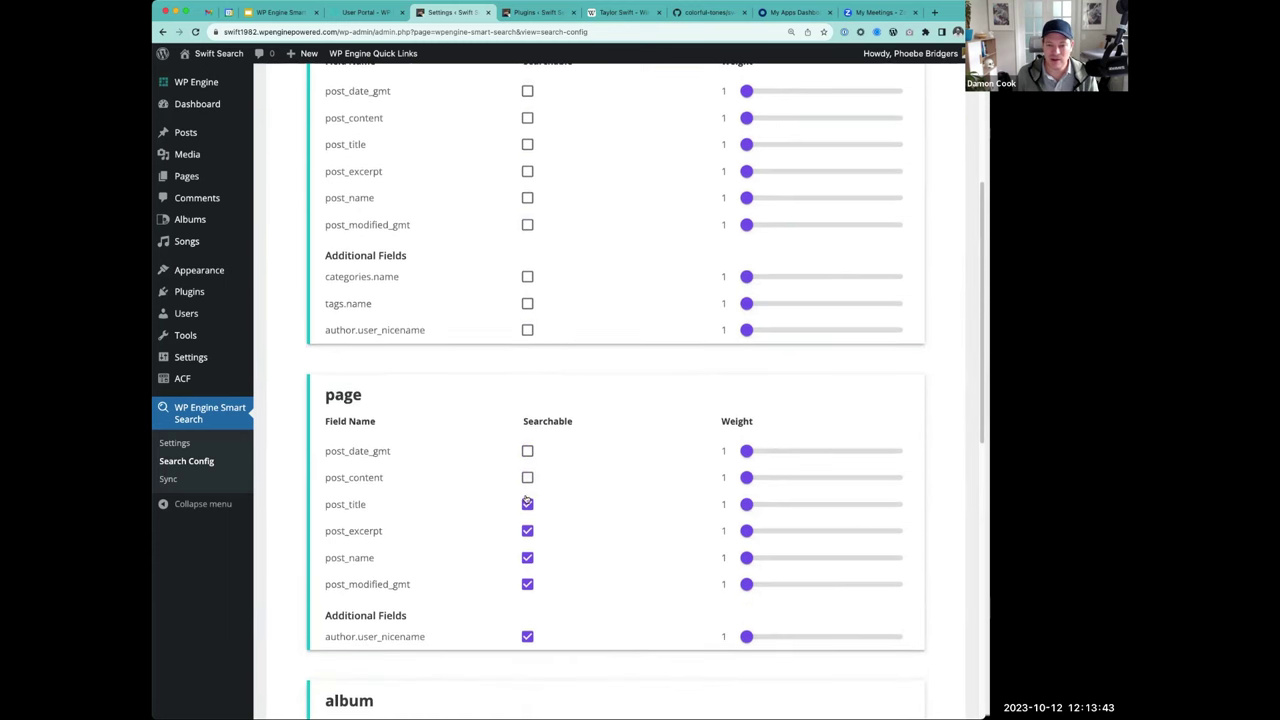
pyautogui.click(527, 504)
pyautogui.click(527, 531)
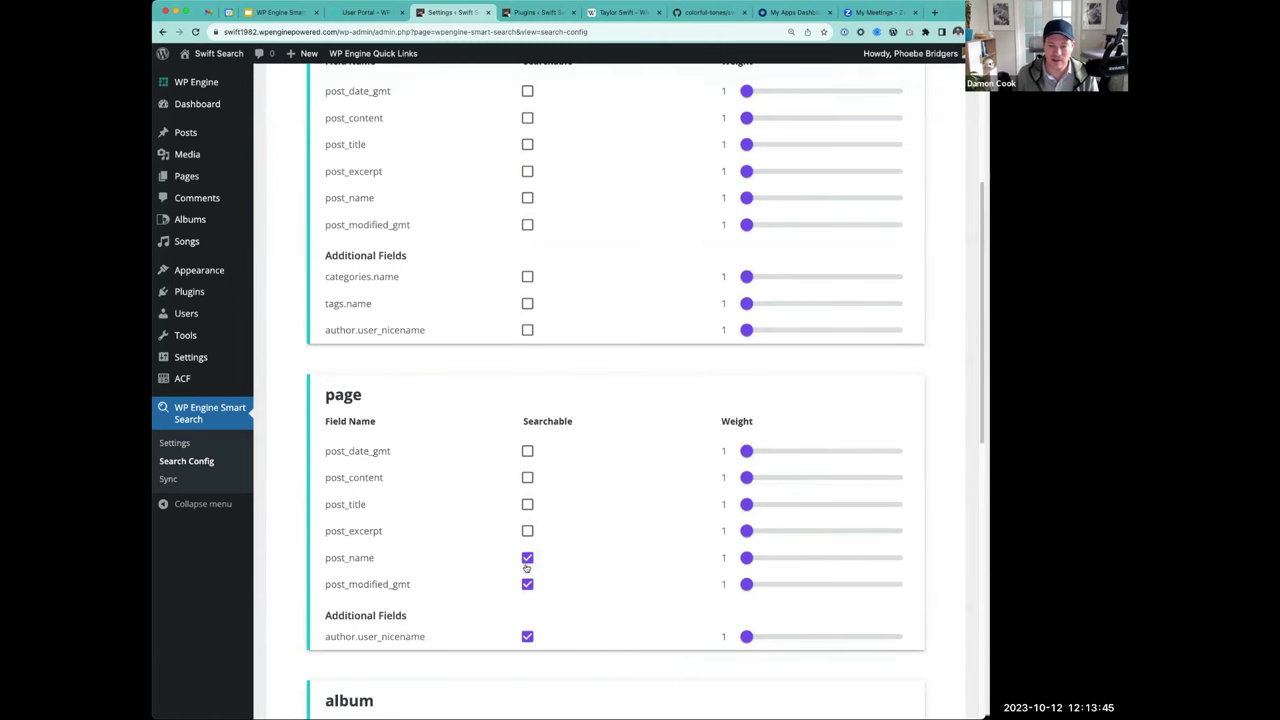
pyautogui.click(527, 560)
pyautogui.click(527, 584)
pyautogui.scroll(-1, 520, 600)
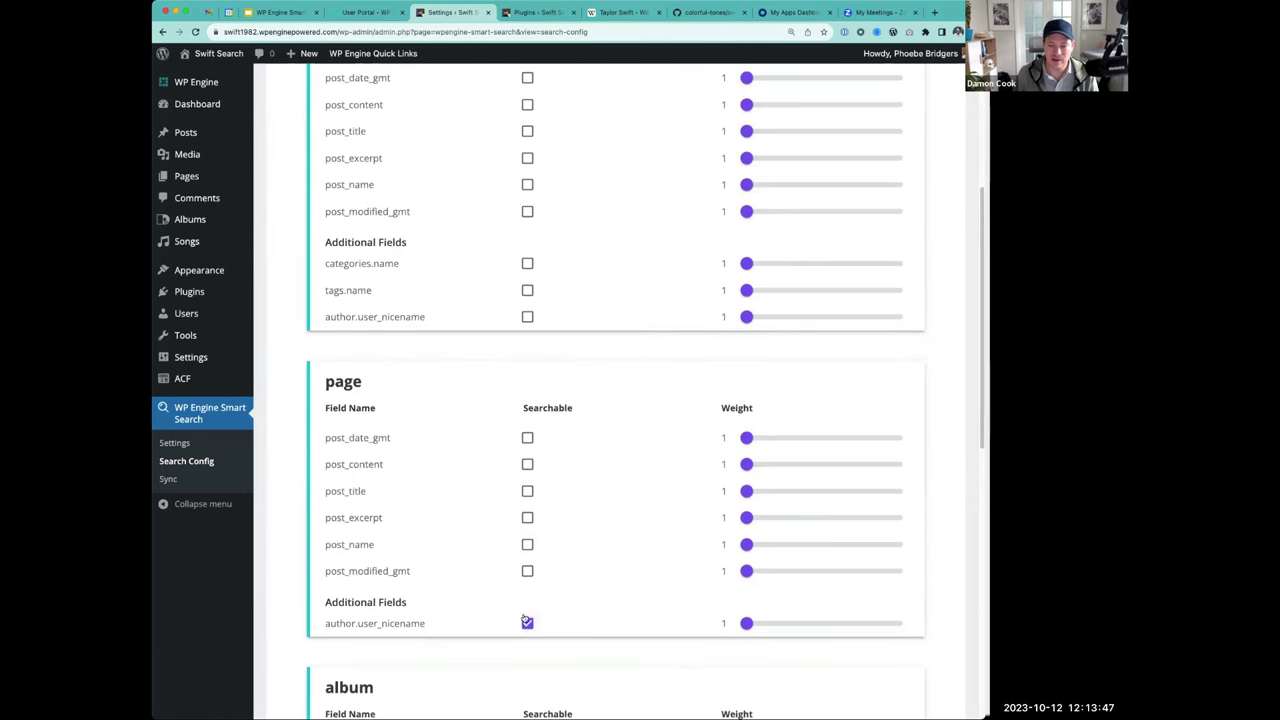
pyautogui.click(527, 622)
# - Exclude post_date_gmt, post_content, post_excerpt and post_modified_gmt of the album model from the search
pyautogui.scroll(-10, 477, 557)
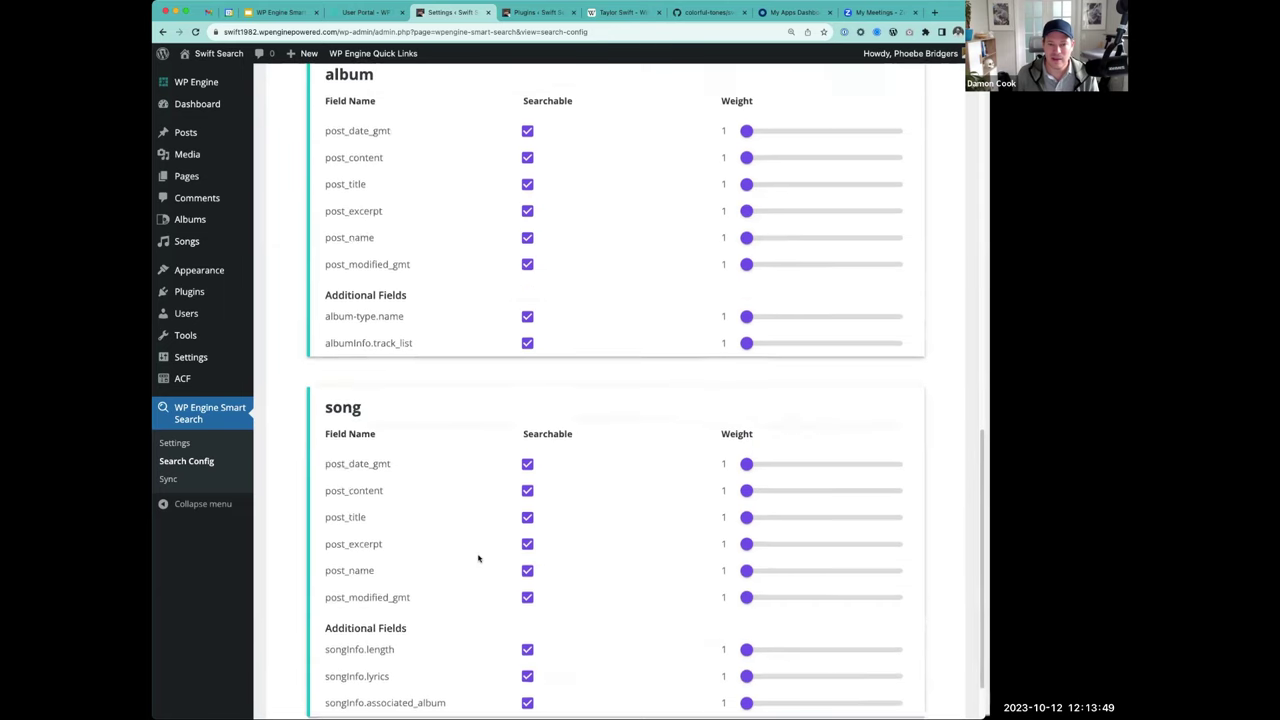
pyautogui.scroll(3, 477, 557)
pyautogui.scroll(-3, 477, 557)
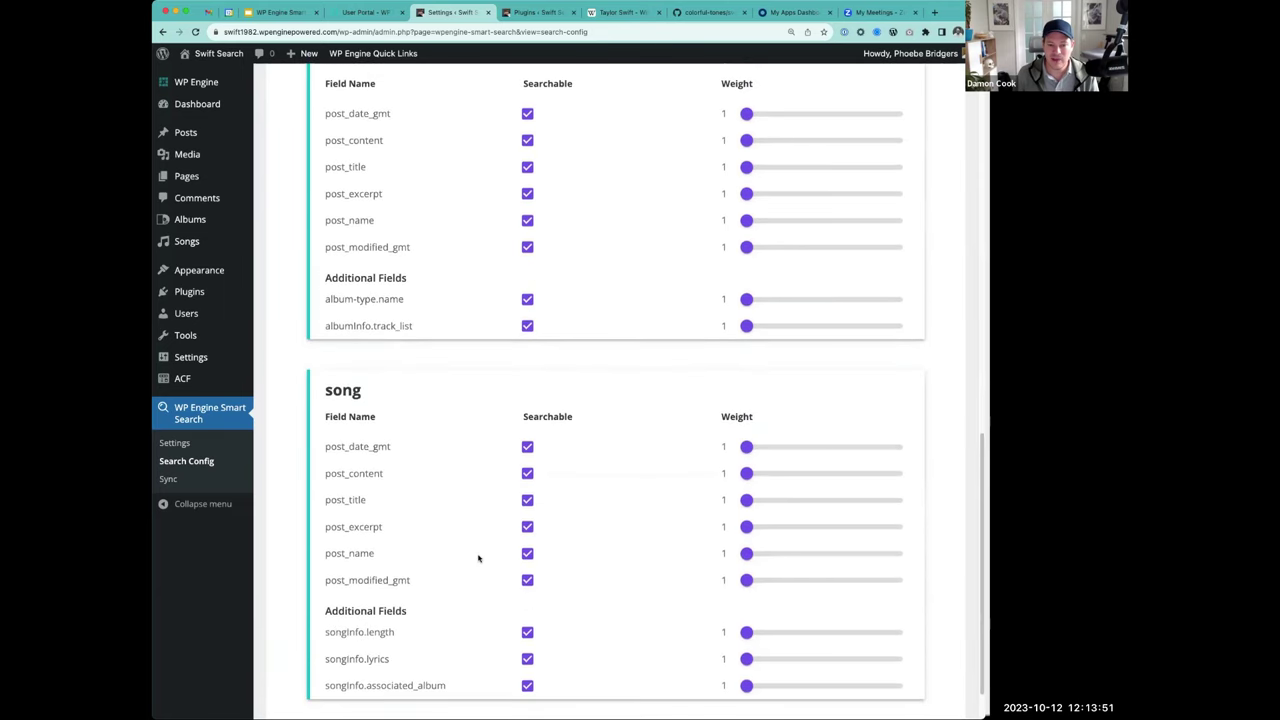
pyautogui.scroll(1, 477, 557)
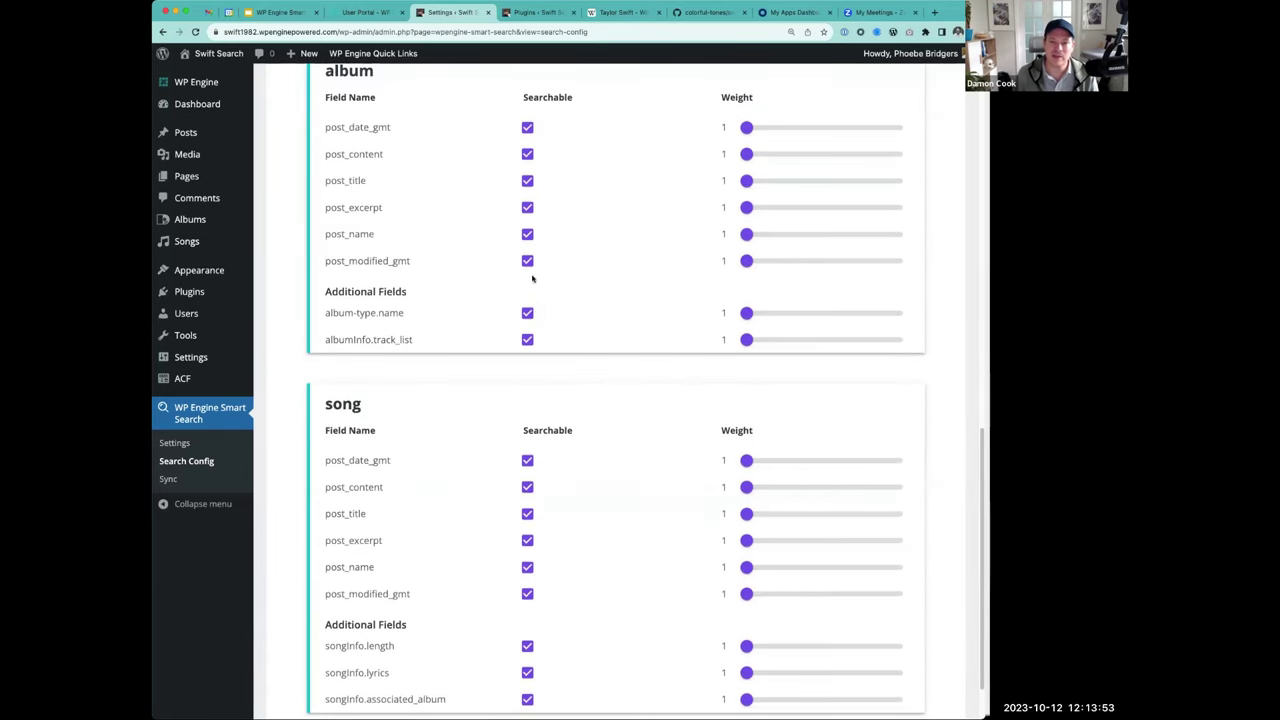
pyautogui.click(527, 128)
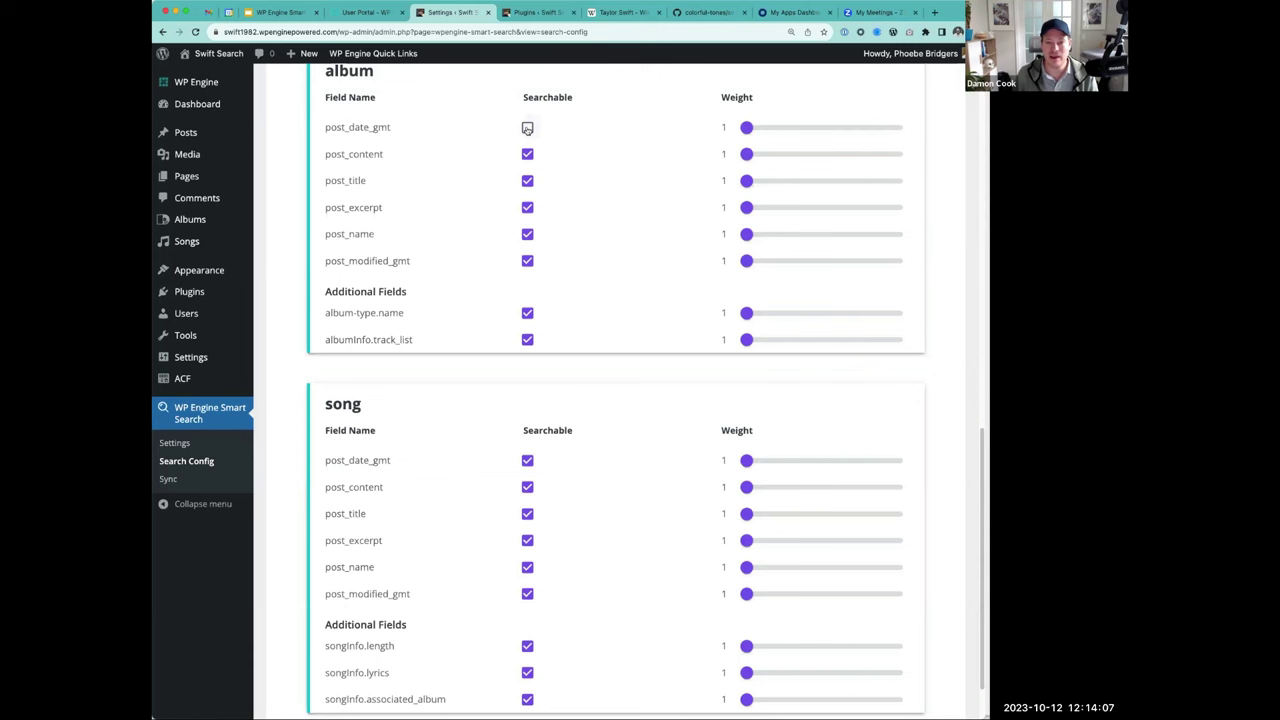
pyautogui.click(527, 155)
pyautogui.click(527, 207)
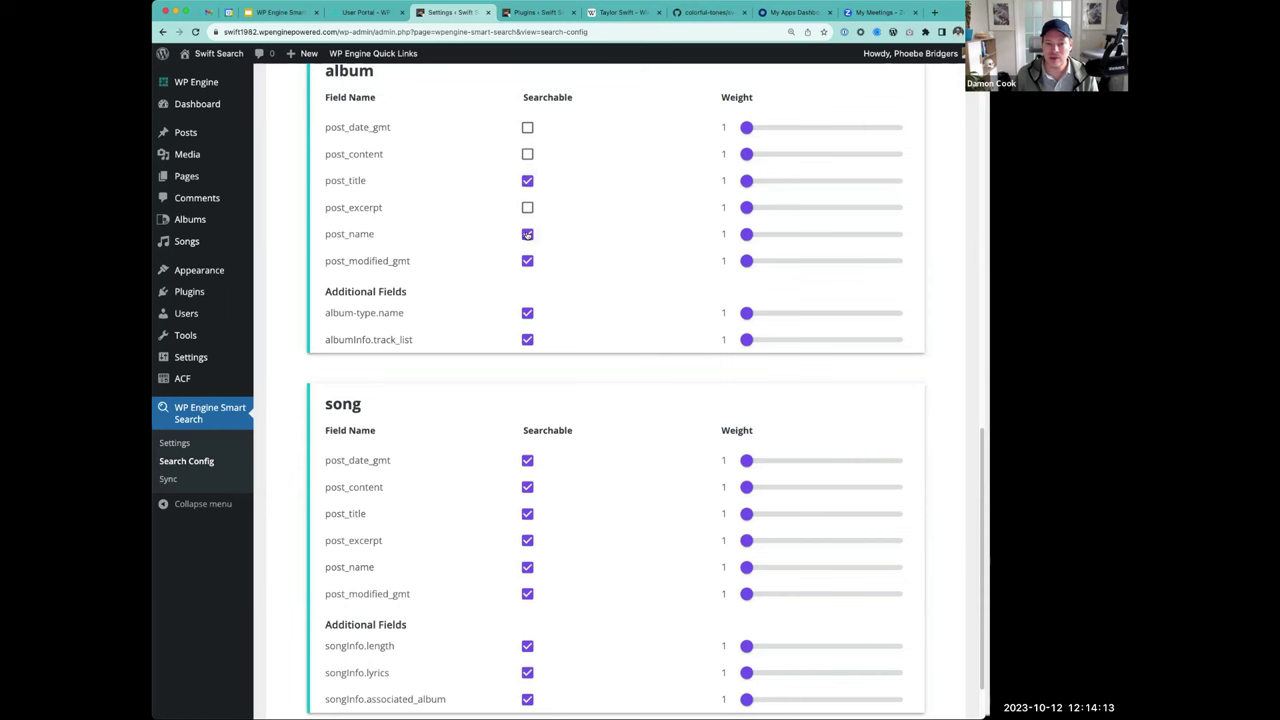
pyautogui.click(527, 260)
# - Exclude post_date_gmt, post_content, post_excerpt, post_name, post_modified_gmt and songInfo.length of the song model from the search
pyautogui.scroll(-2, 514, 362)
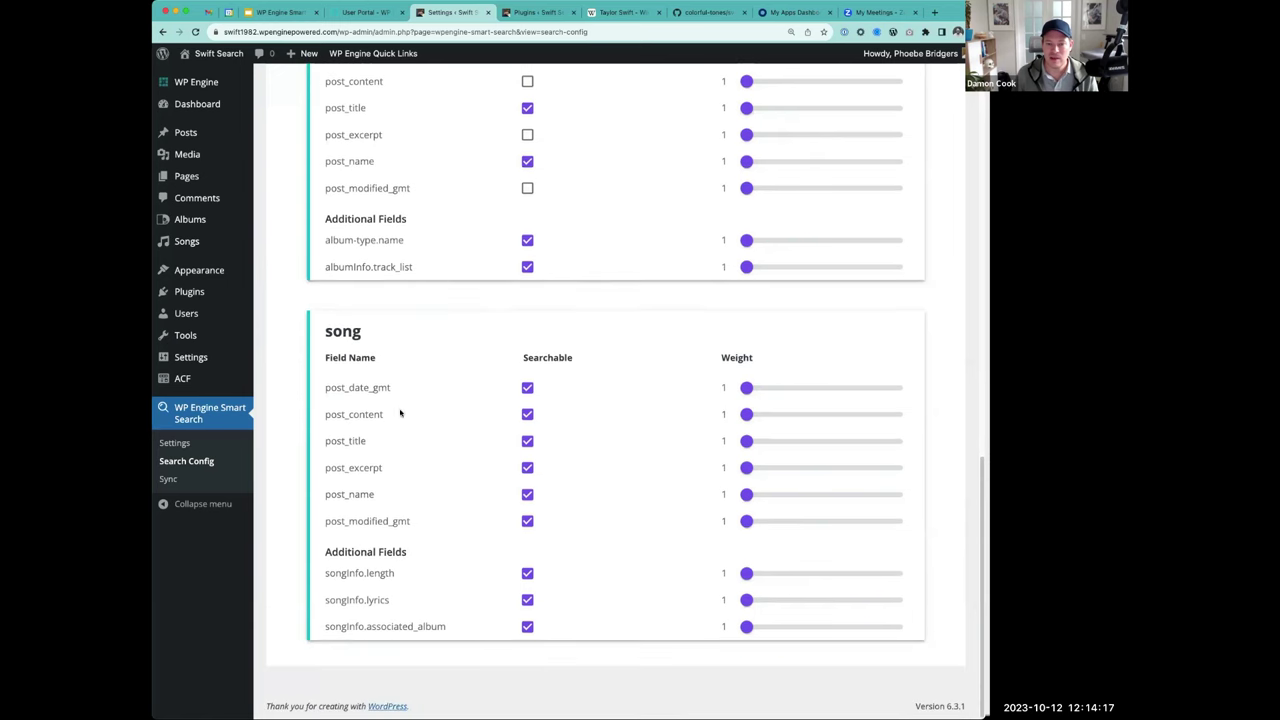
pyautogui.click(527, 388)
pyautogui.click(527, 414)
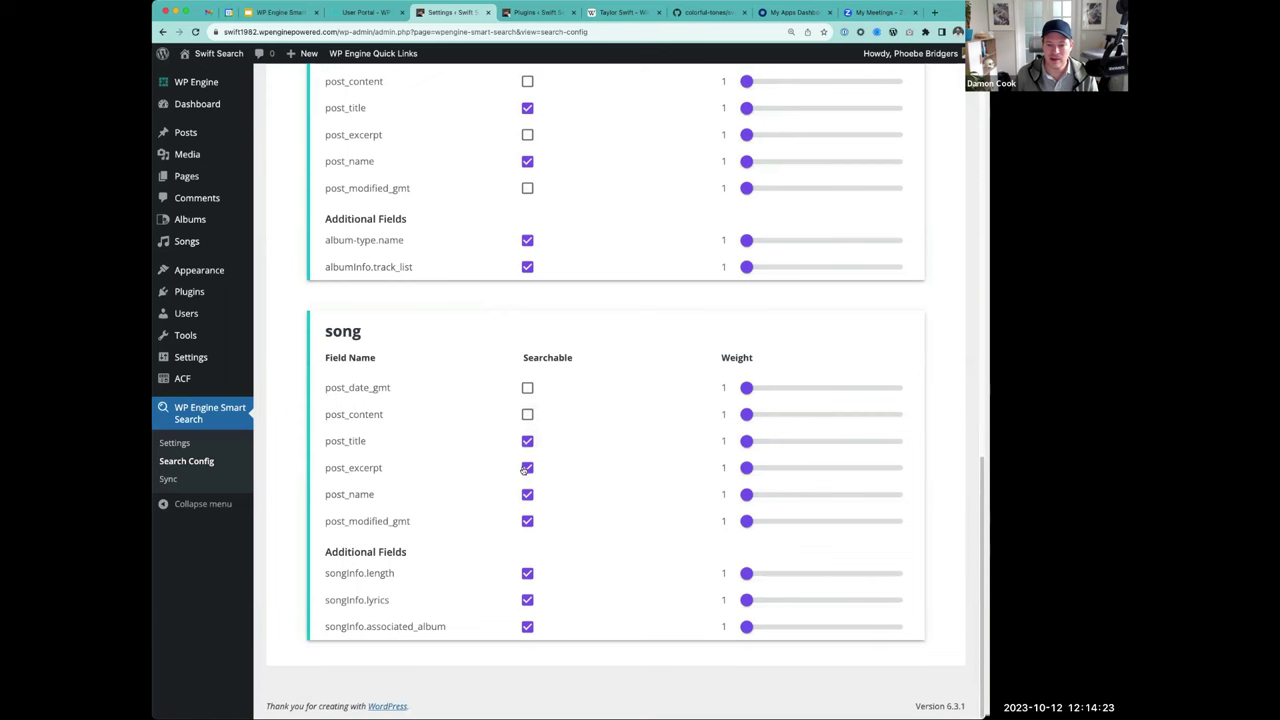
pyautogui.click(526, 468)
pyautogui.click(525, 496)
pyautogui.click(527, 522)
pyautogui.click(527, 575)
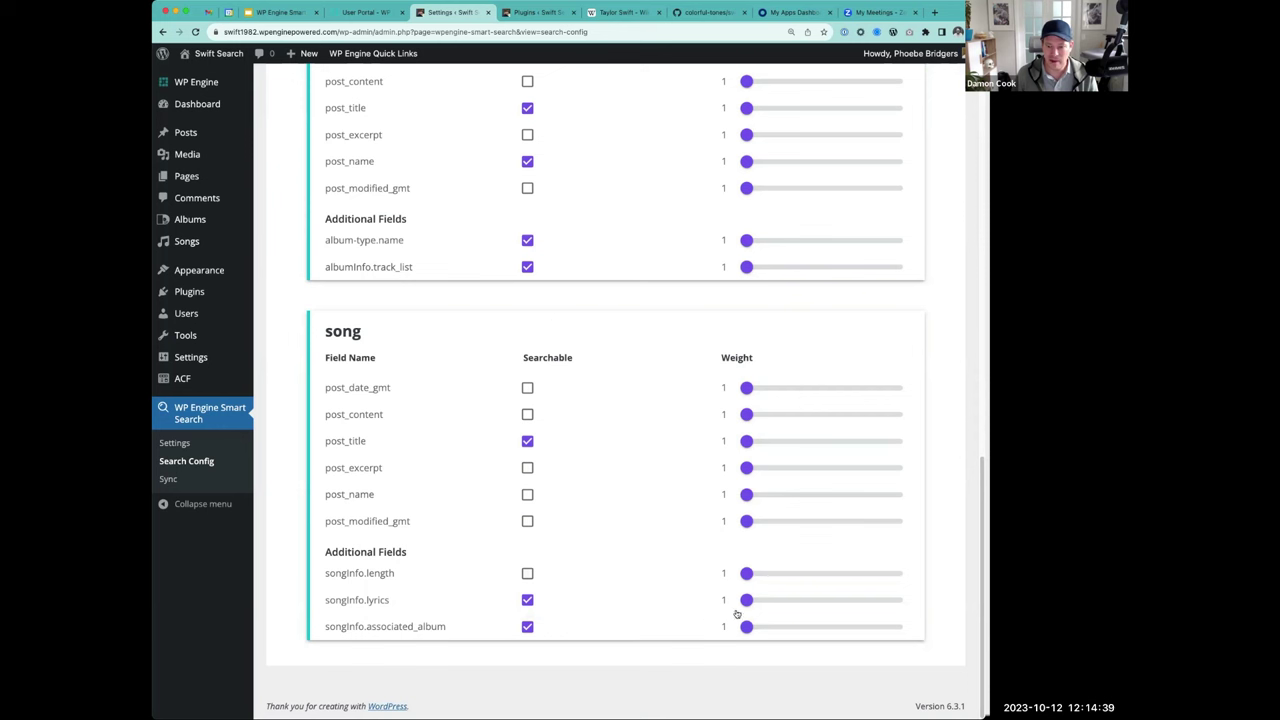
# - Set the song model's songInfo.lyrics weight to 11 and save the search configuration
pyautogui.moveTo(746, 600); pyautogui.dragTo(754, 603)
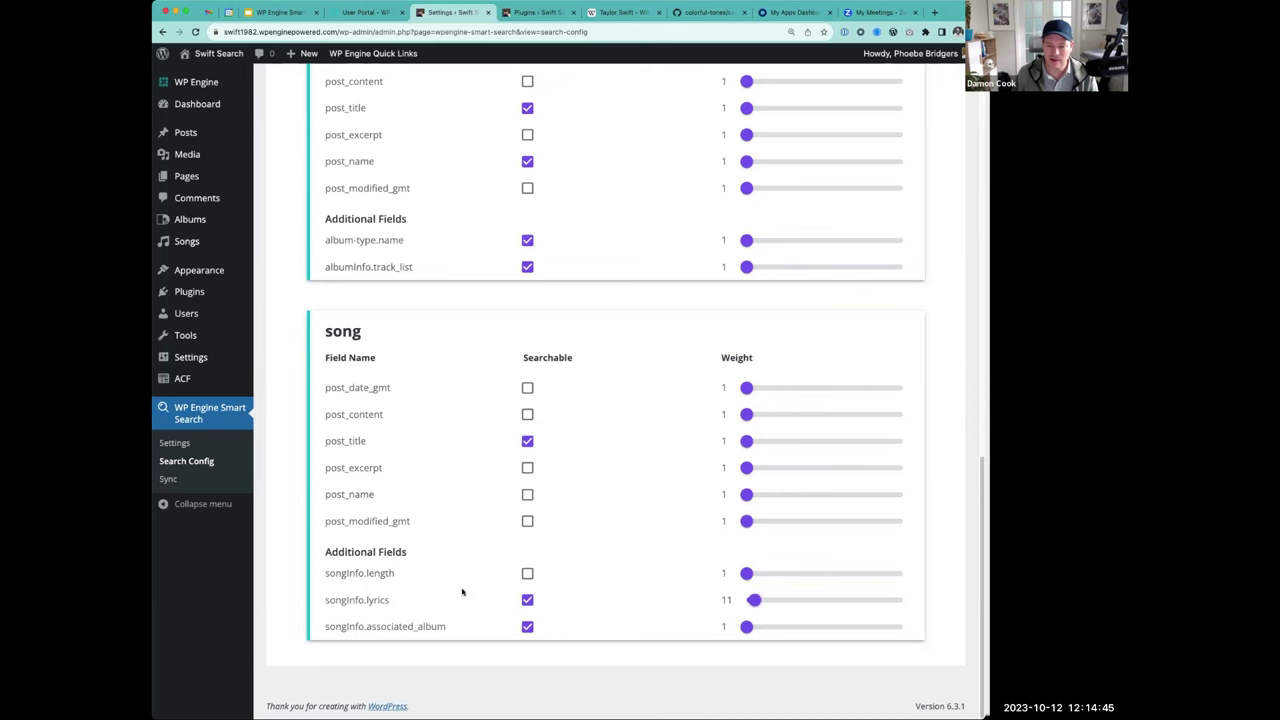
pyautogui.scroll(20, 360, 595)
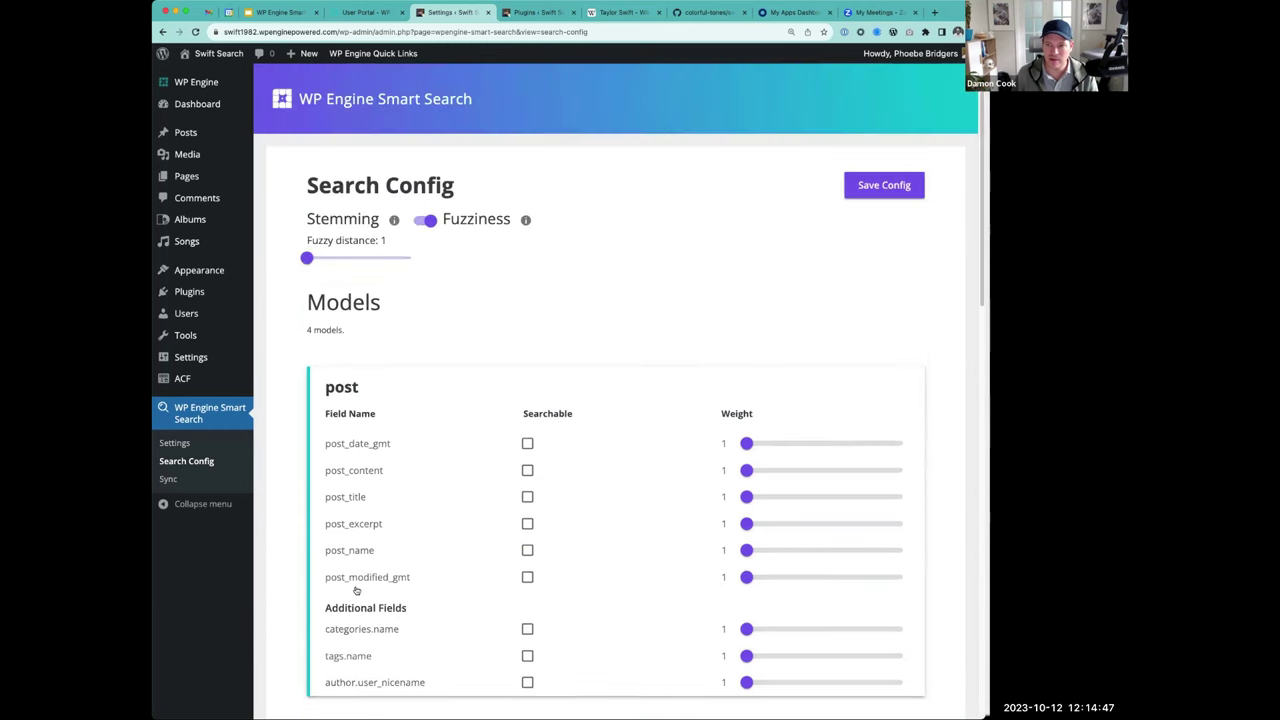
pyautogui.click(864, 186)
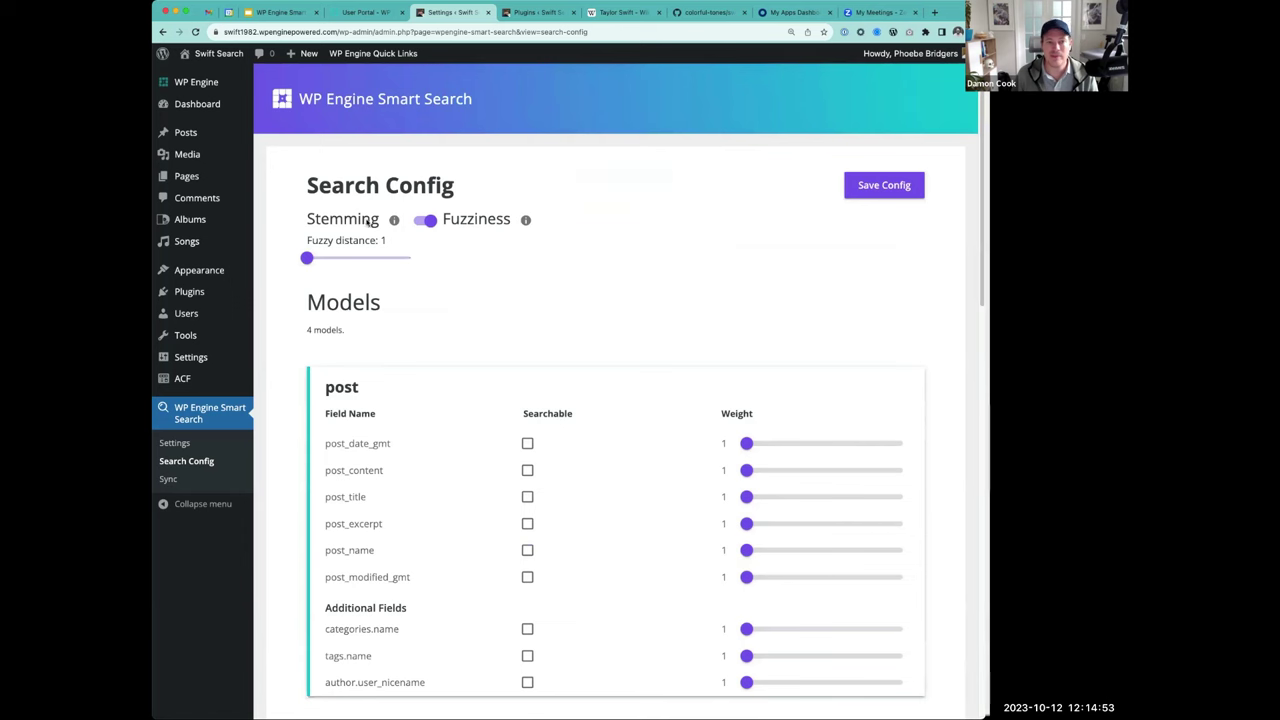
# - Visit the Swift Search front page and search the site for "running"
pyautogui.moveTo(218, 52)
pyautogui.click(200, 76)
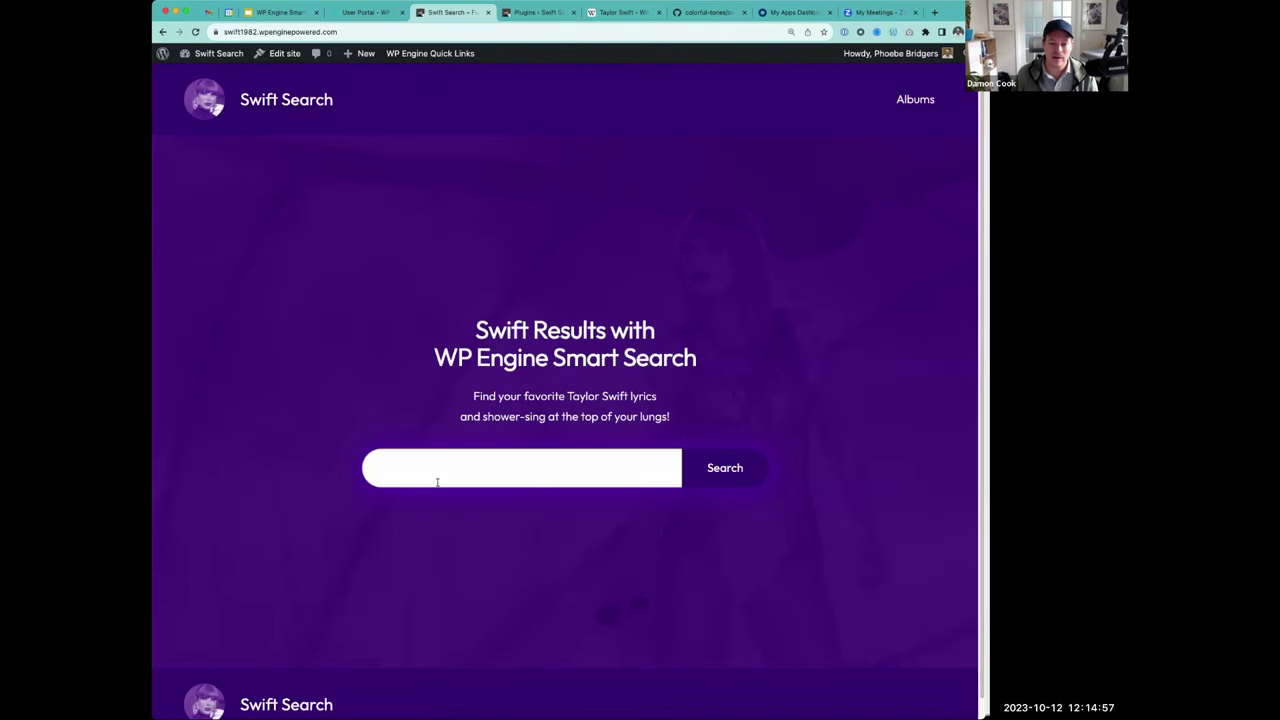
pyautogui.click(437, 482)
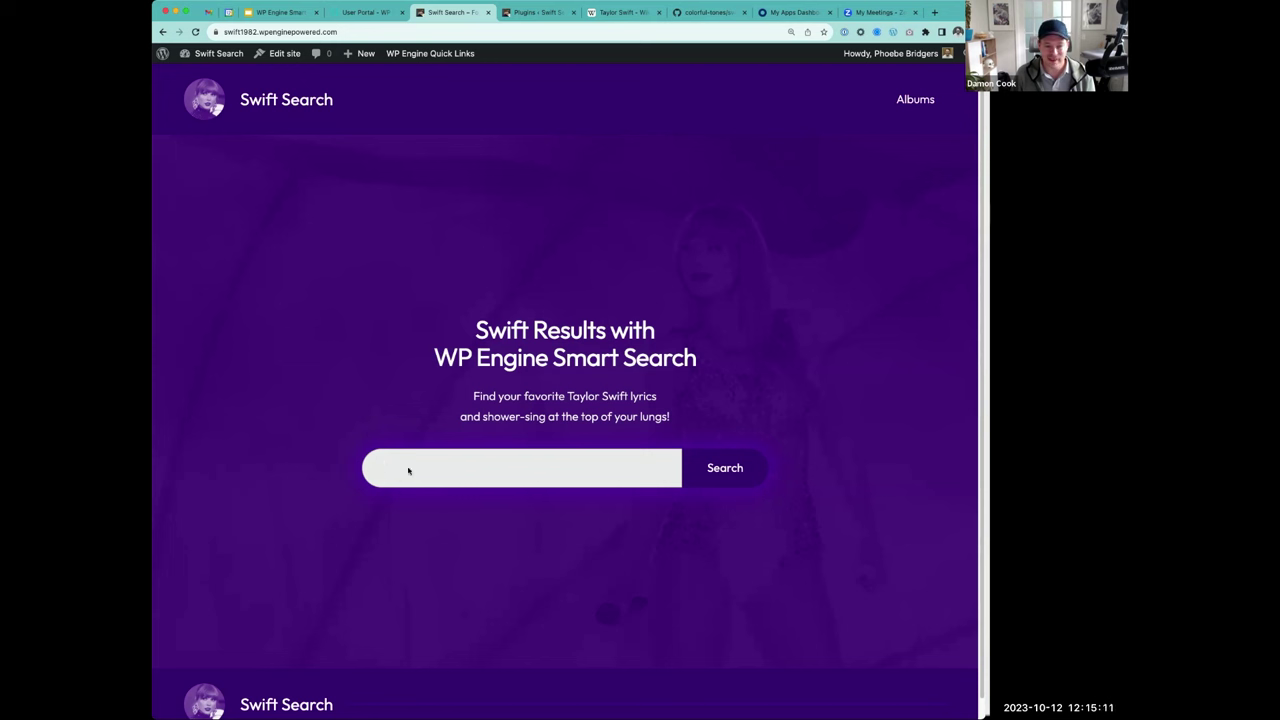
pyautogui.write('run')
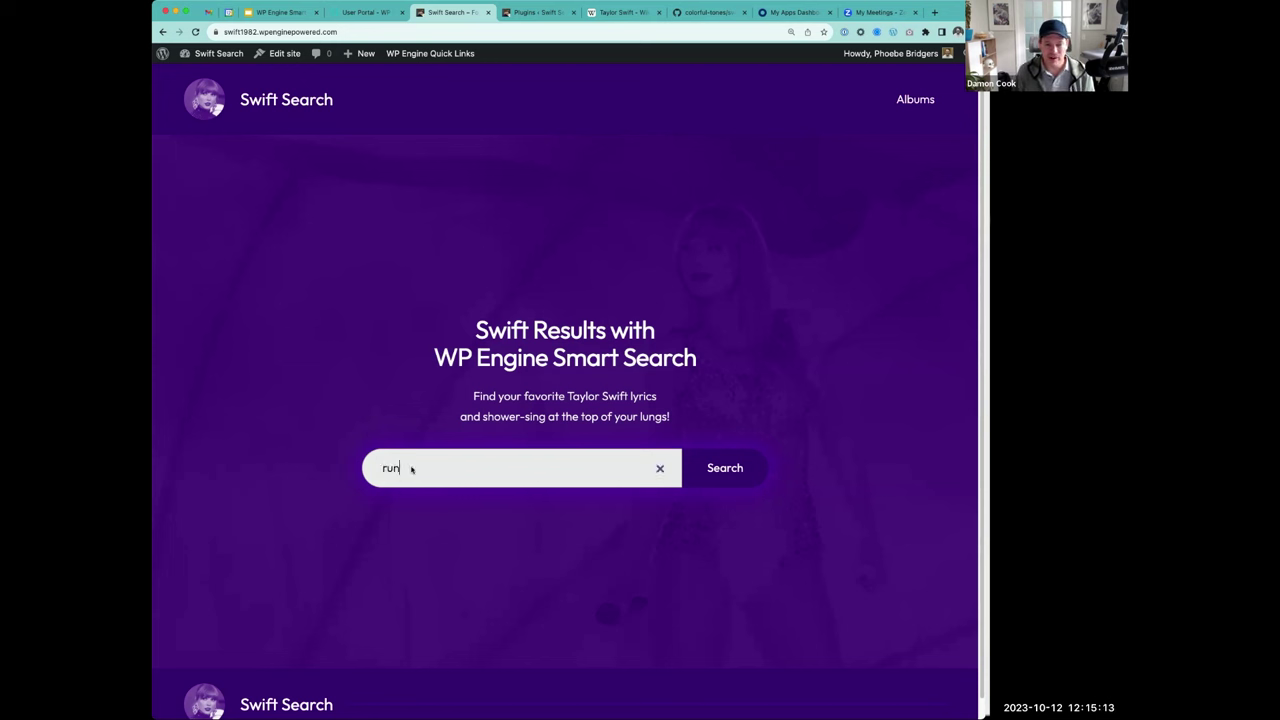
pyautogui.write('ning')
pyautogui.press('Return')
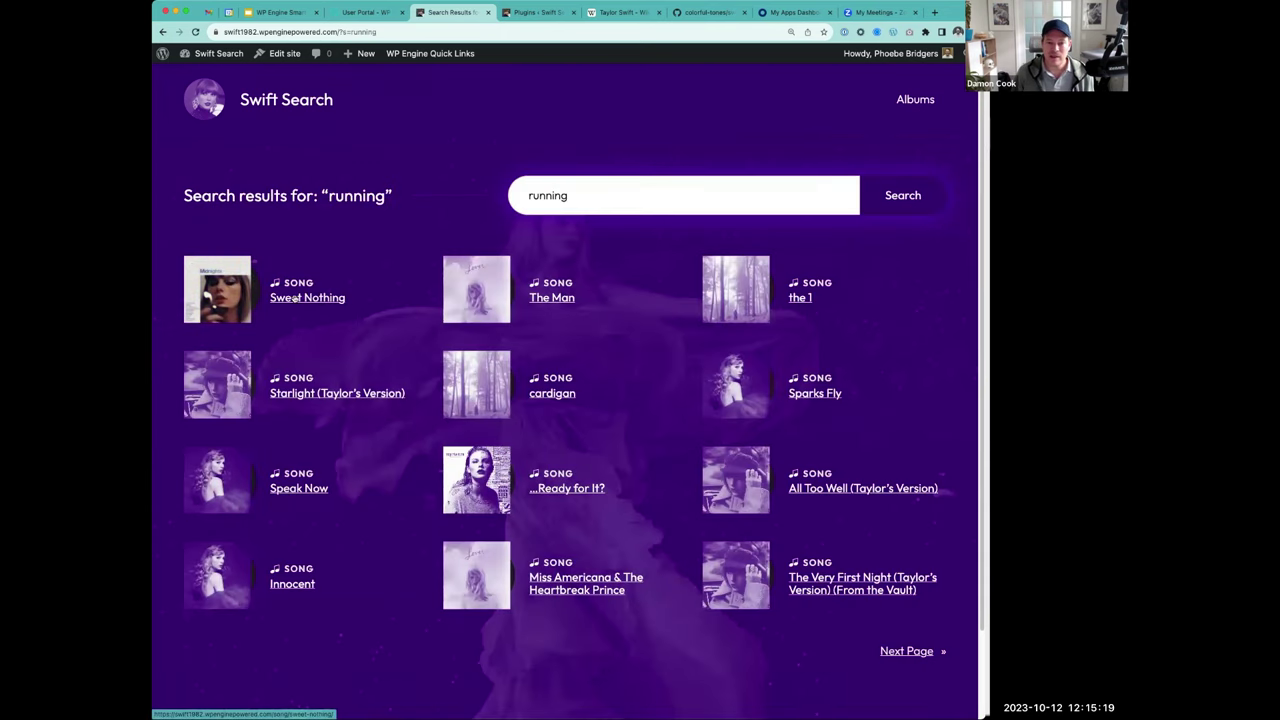
# - Open the "Sweet Nothing" song result in a new browser tab and view its lyrics page
pyautogui.keyDown('super'); pyautogui.click(295, 298); pyautogui.keyUp('super')
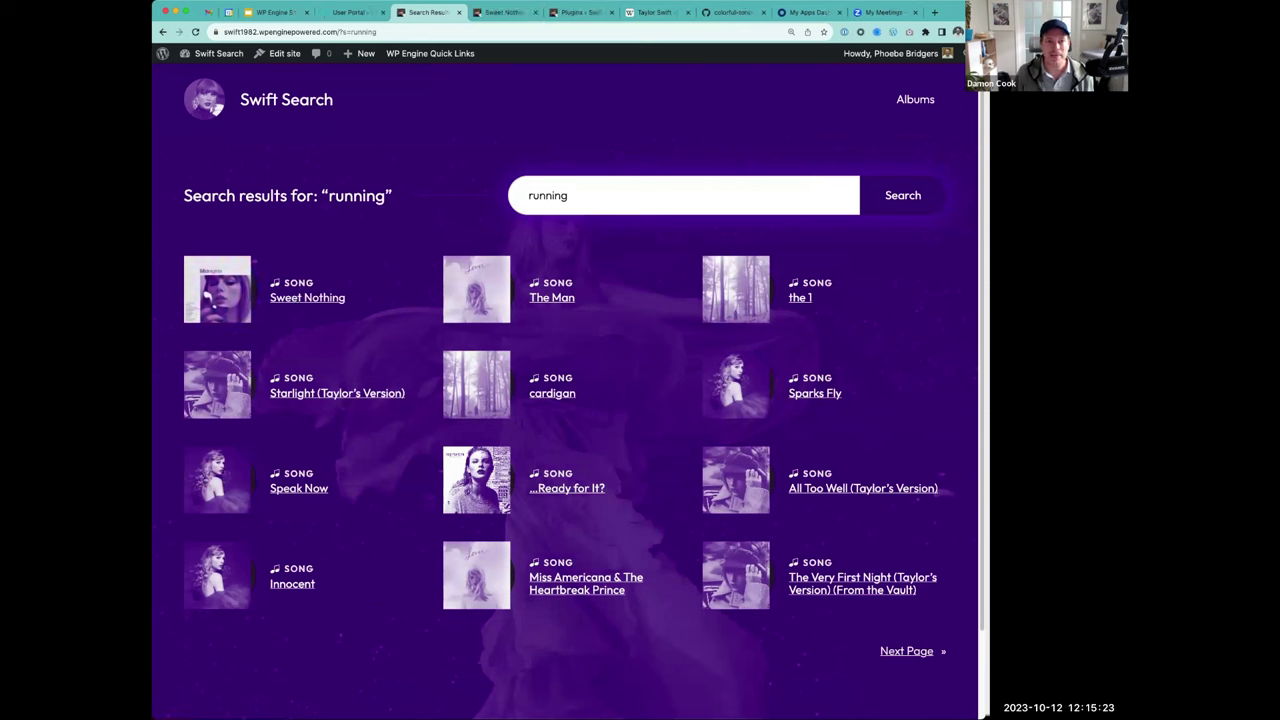
pyautogui.click(507, 12)
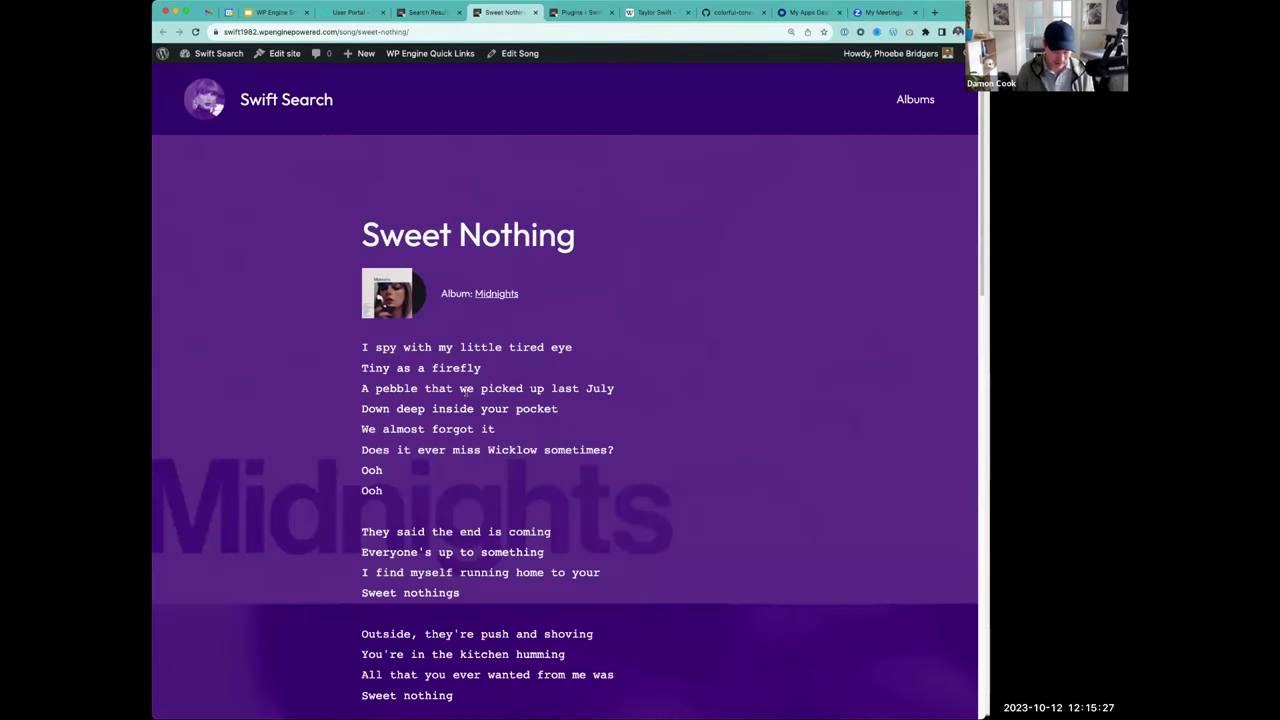
# - Find "run" within the Sweet Nothing lyrics page and review the lines containing "running"
pyautogui.press('super+f')
pyautogui.write('run')
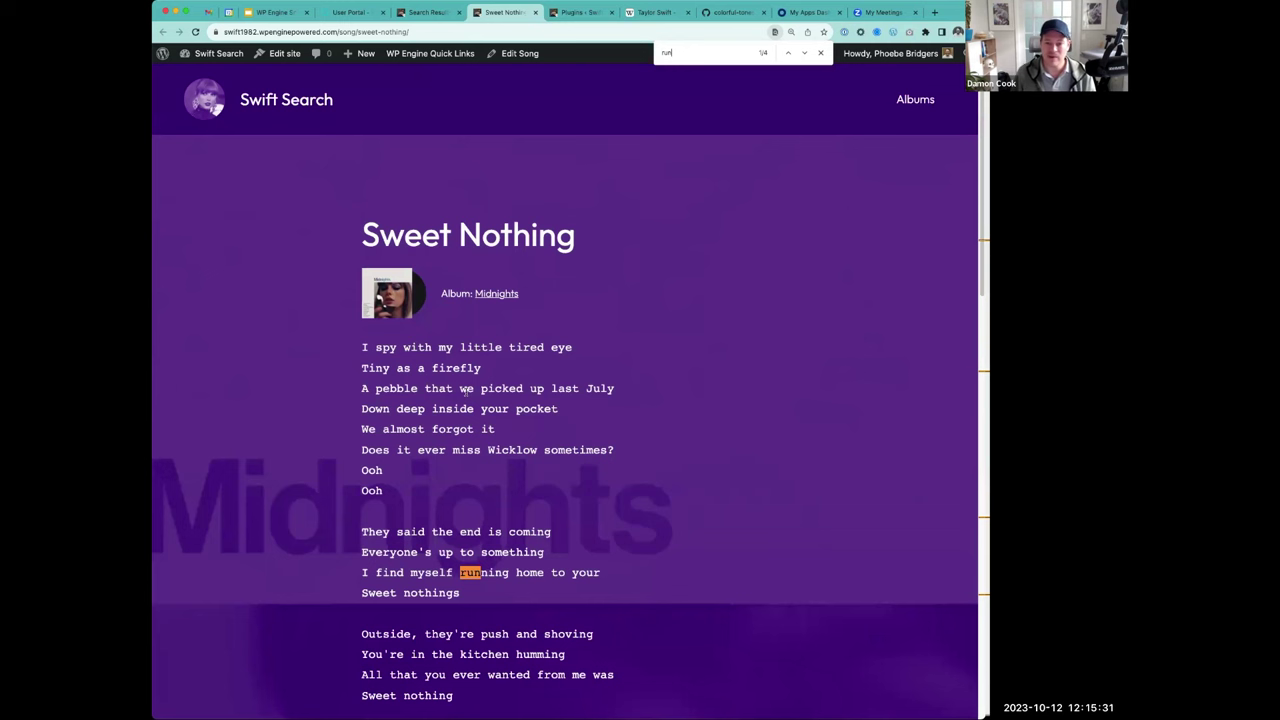
pyautogui.moveTo(509, 573); pyautogui.dragTo(460, 573)
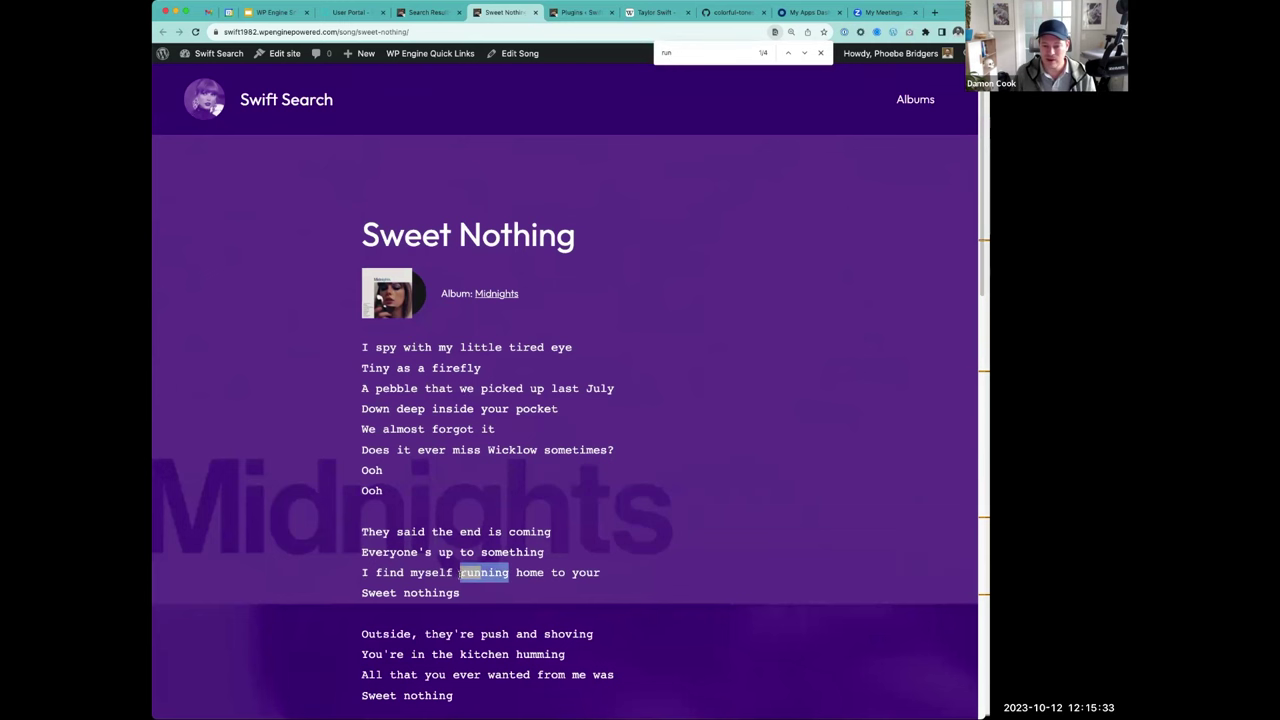
pyautogui.scroll(-3, 460, 573)
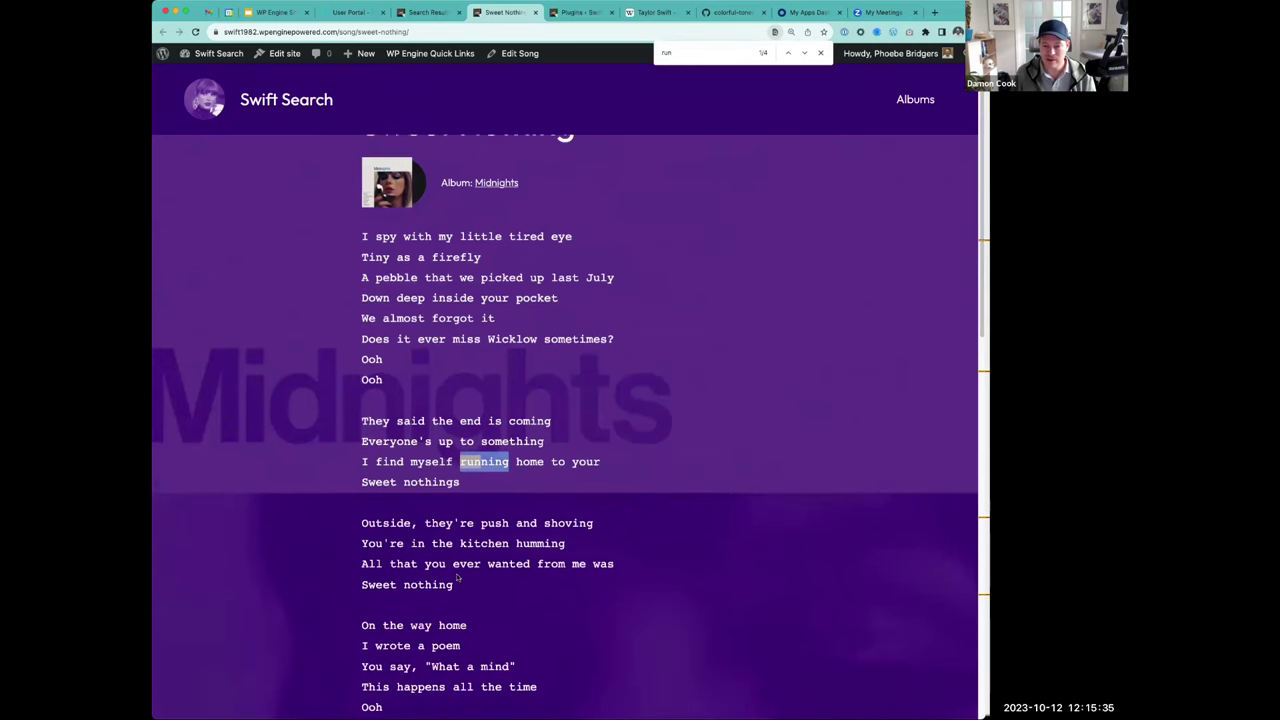
pyautogui.scroll(-6, 456, 578)
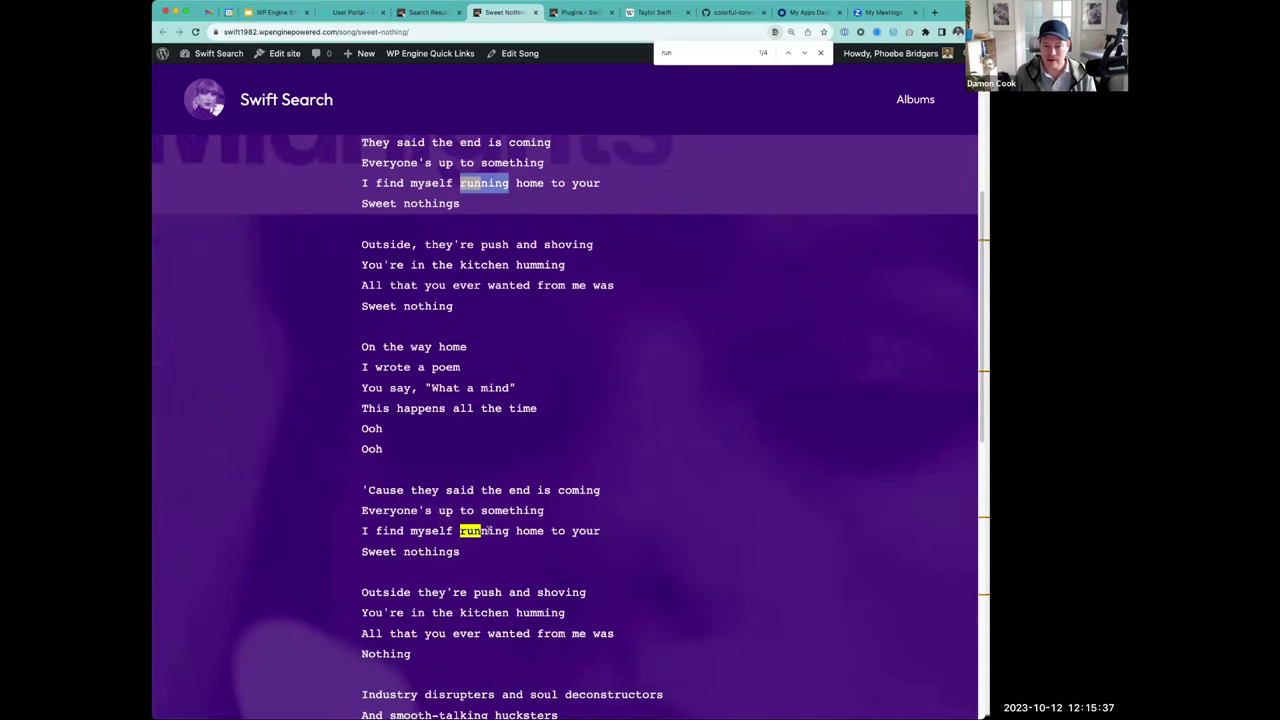
pyautogui.tripleClick(490, 530)
pyautogui.scroll(-8, 490, 531)
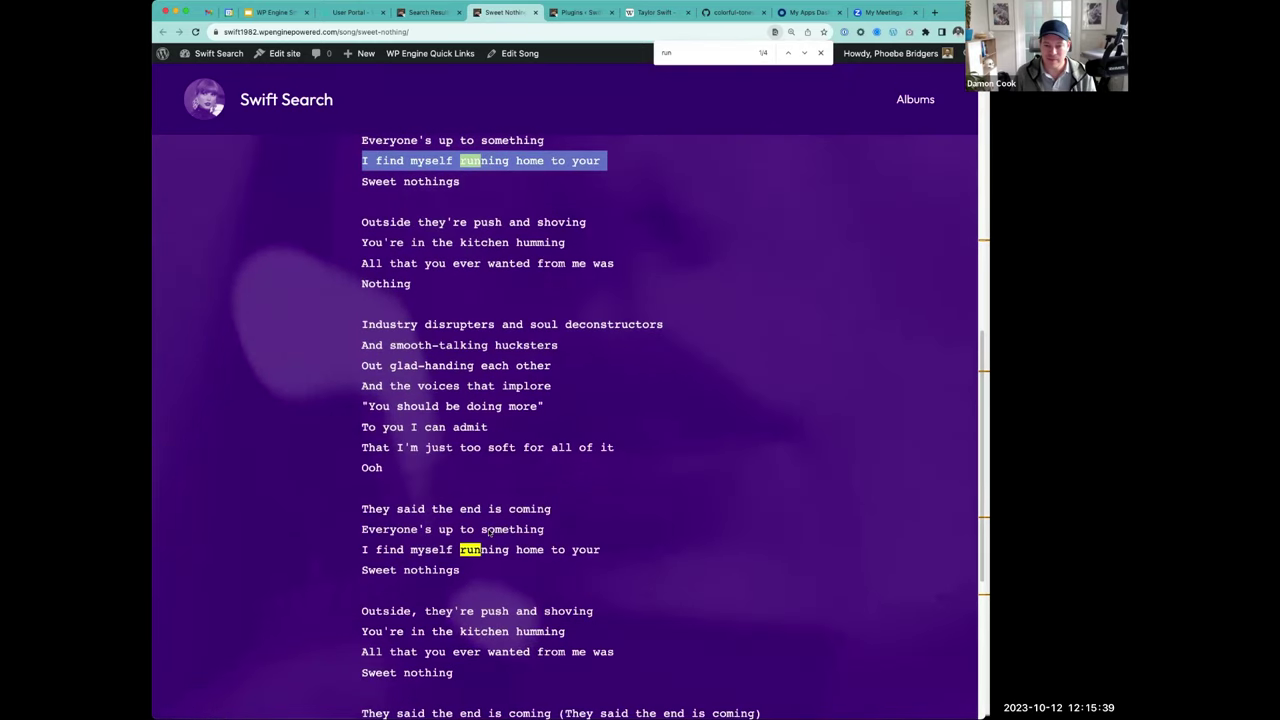
pyautogui.scroll(15, 488, 531)
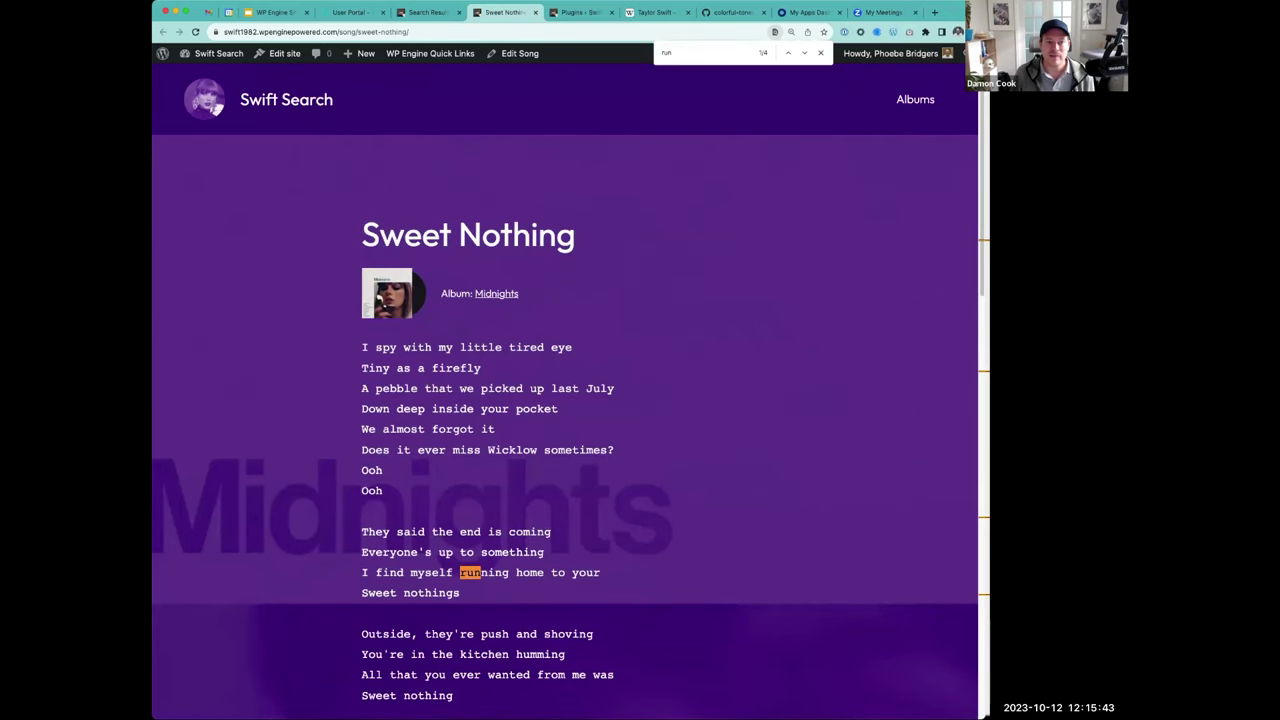
# - Return to the Swift Search front page and search the site for "scarf"
pyautogui.click(304, 100)
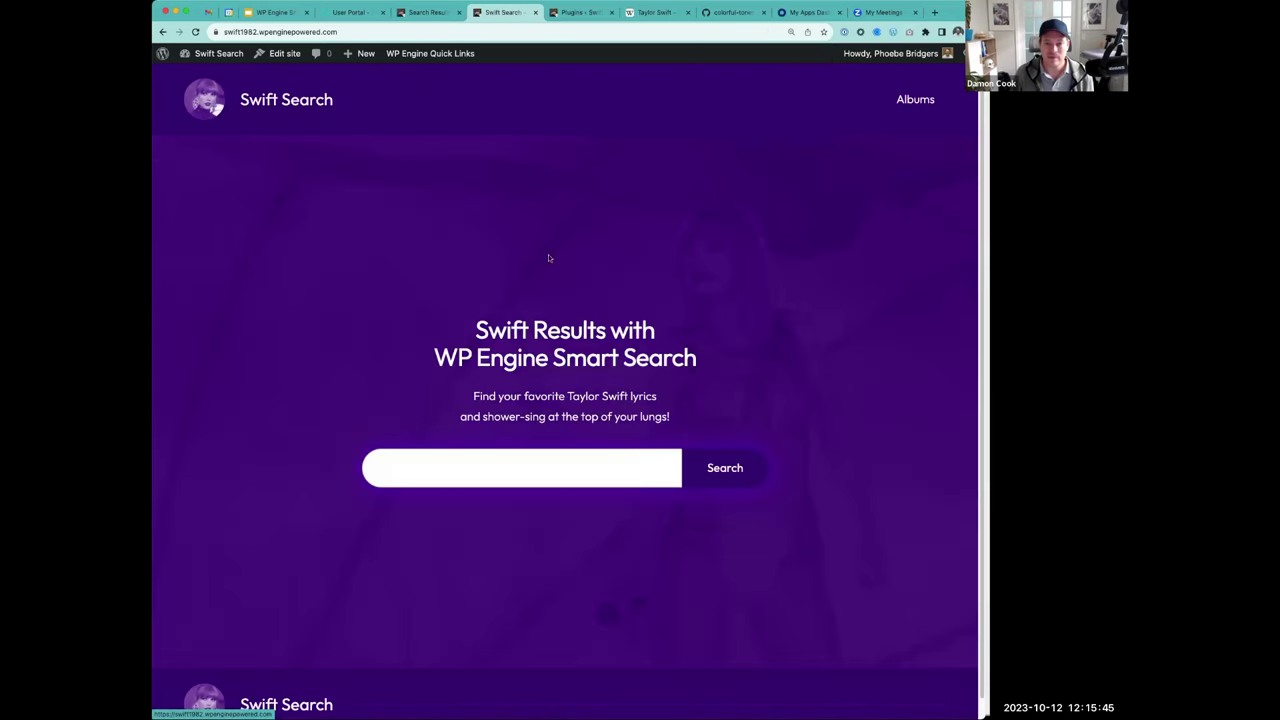
pyautogui.click(517, 467)
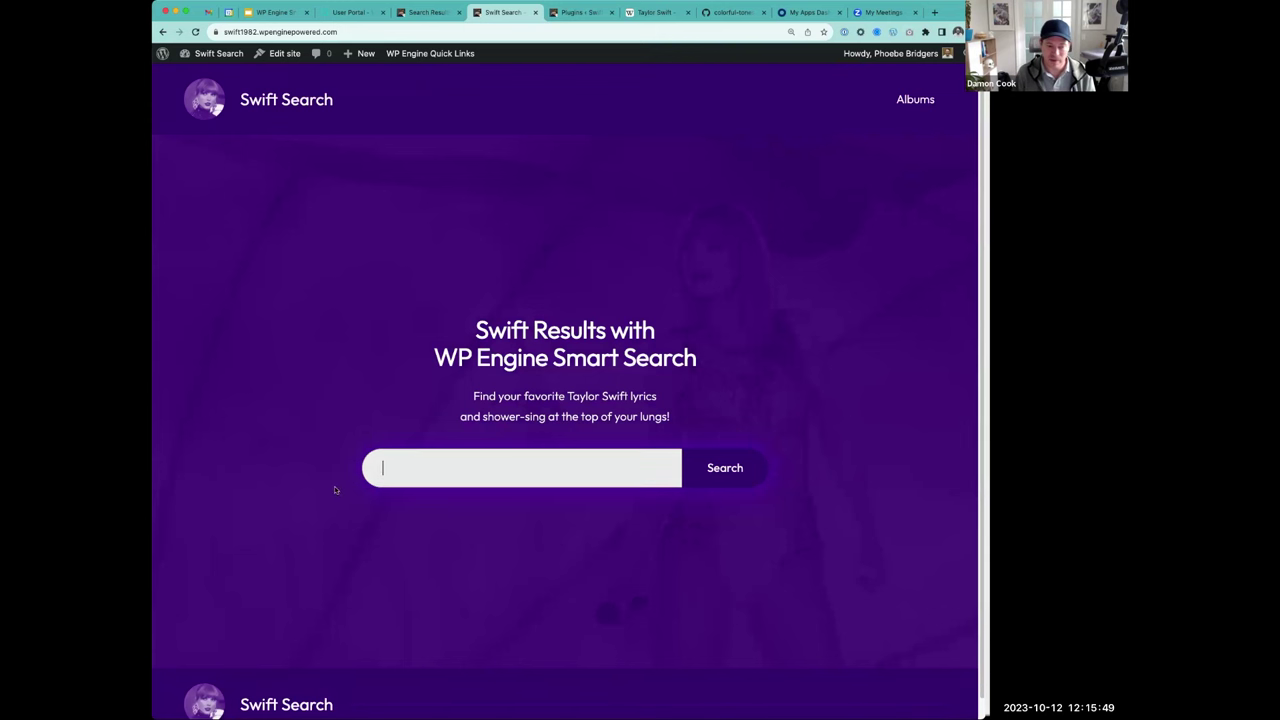
pyautogui.write('scarf')
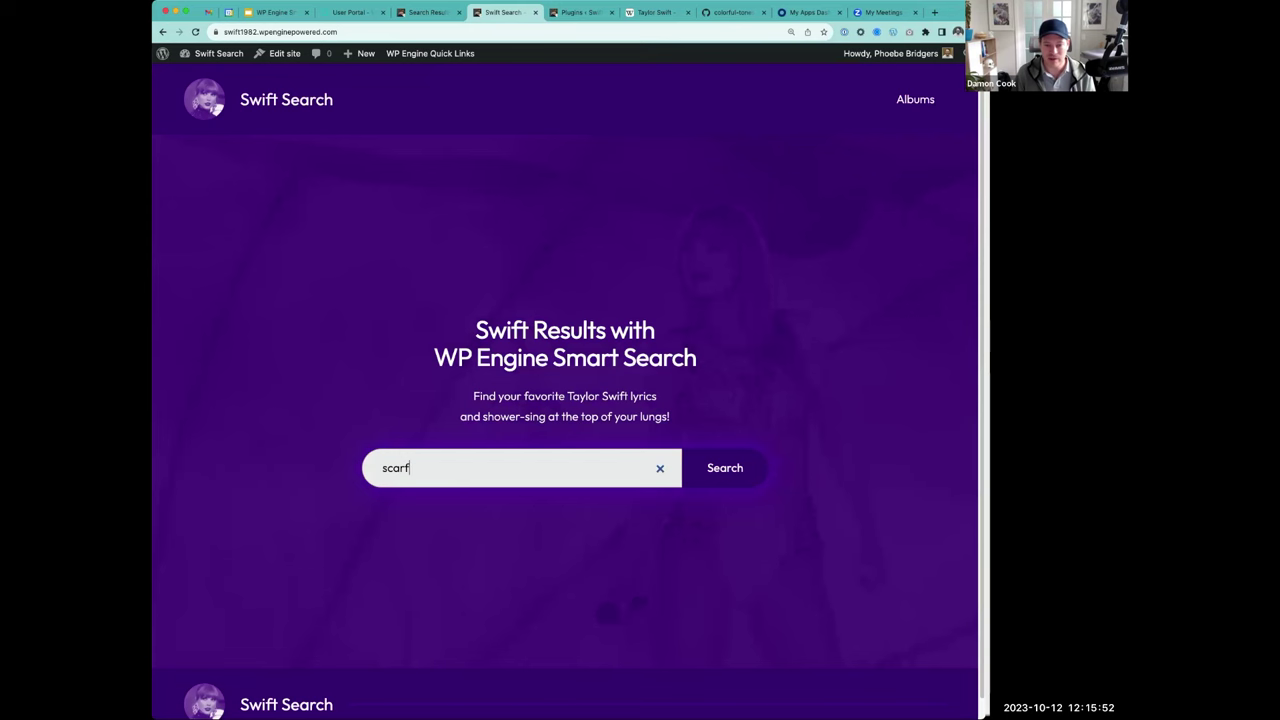
pyautogui.press('Return')
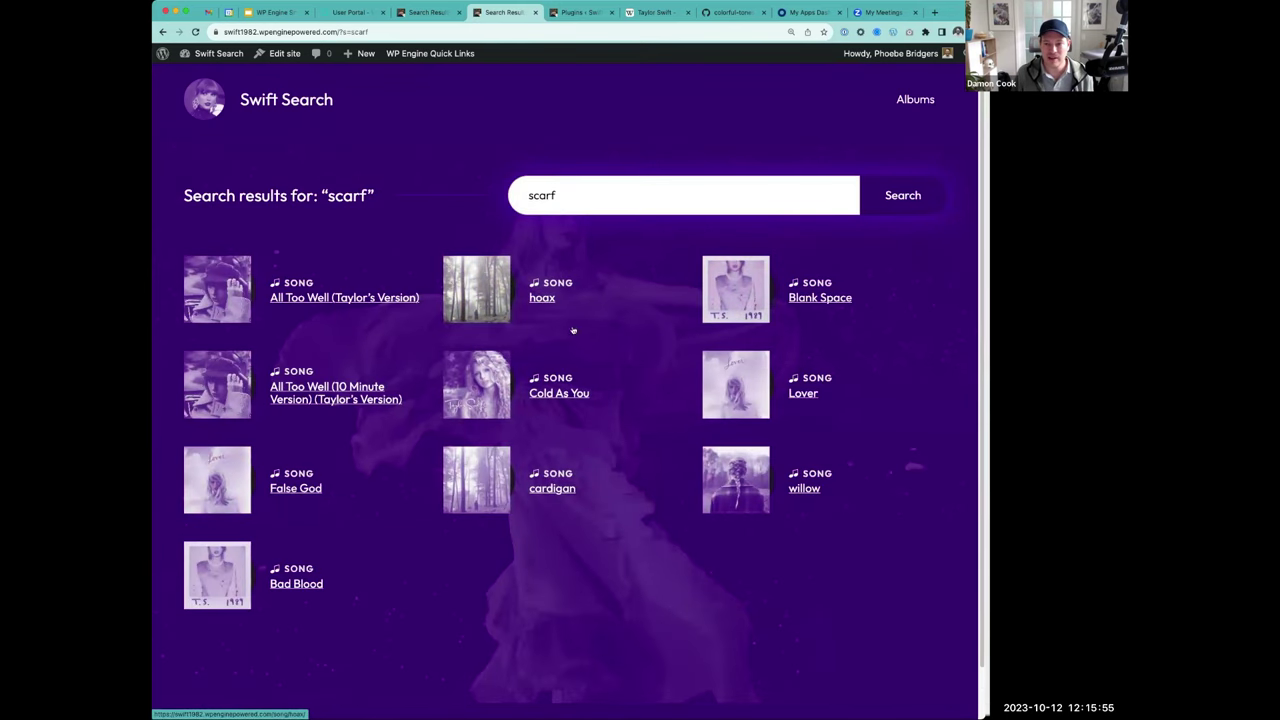
# - Open the "hoax" song result and look for "scarf" in its lyrics
pyautogui.click(543, 298)
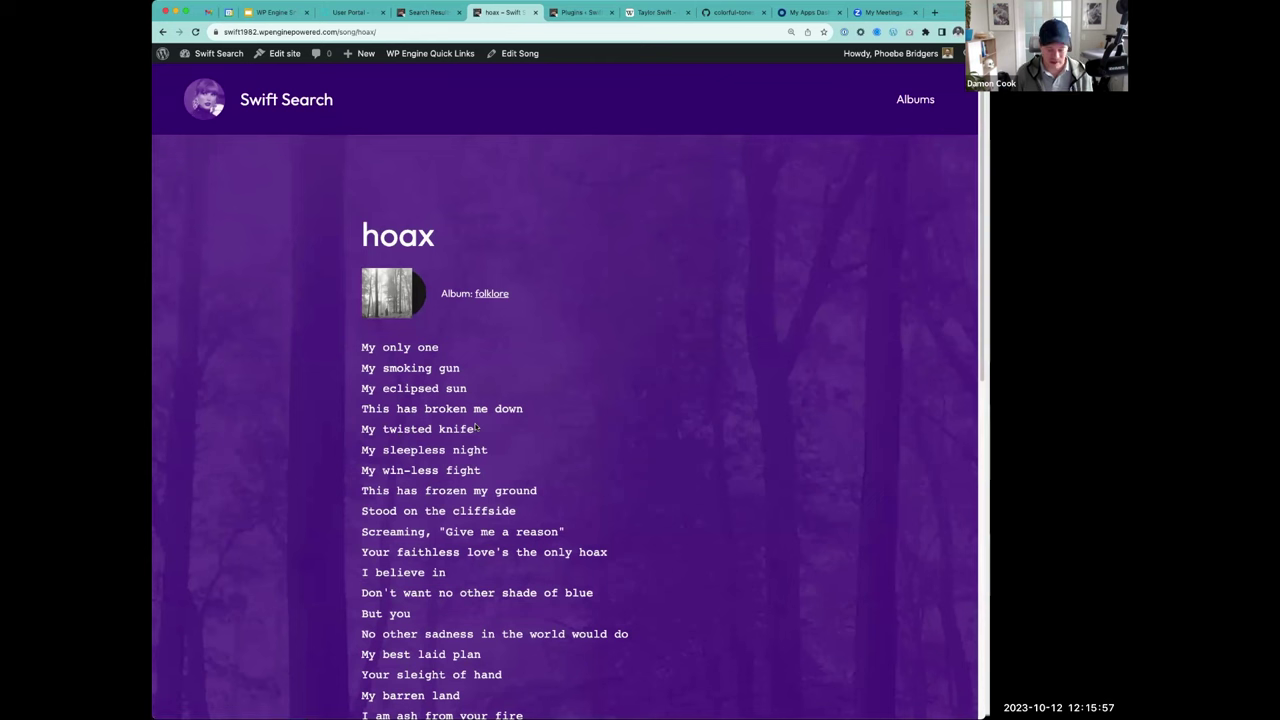
pyautogui.press('super+f')
pyautogui.write('scarf')
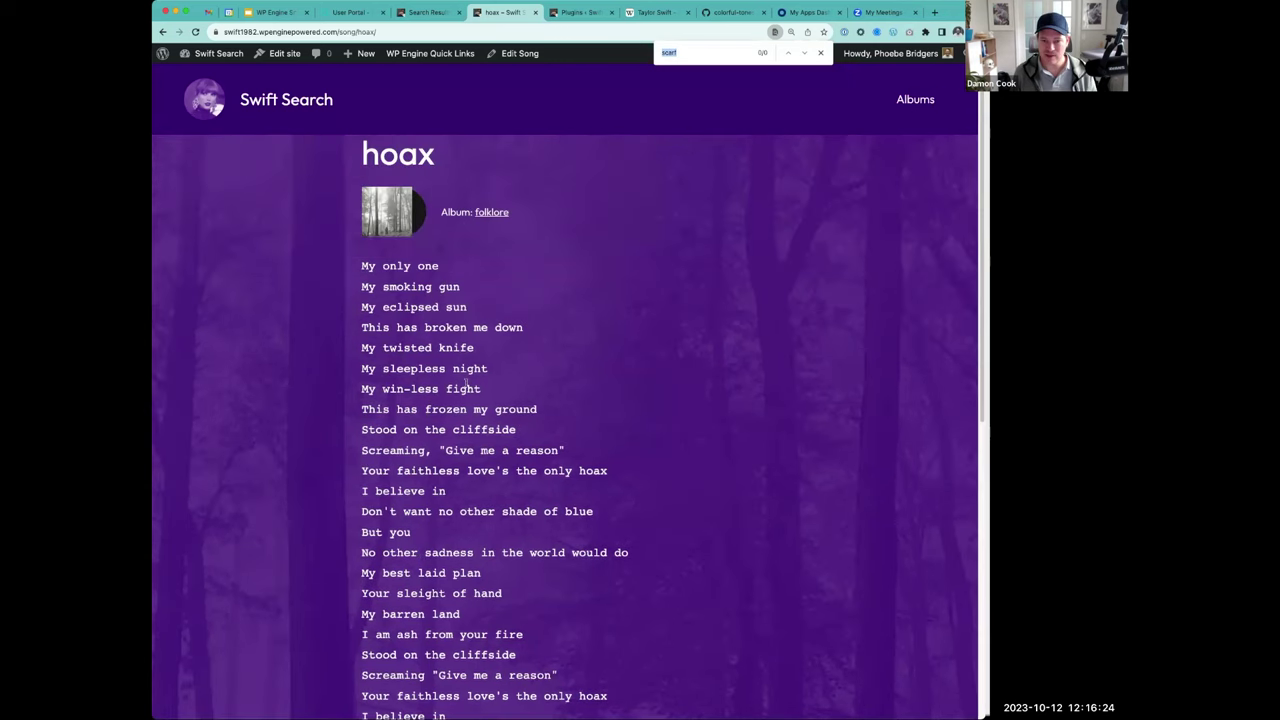
pyautogui.scroll(-3, 465, 383)
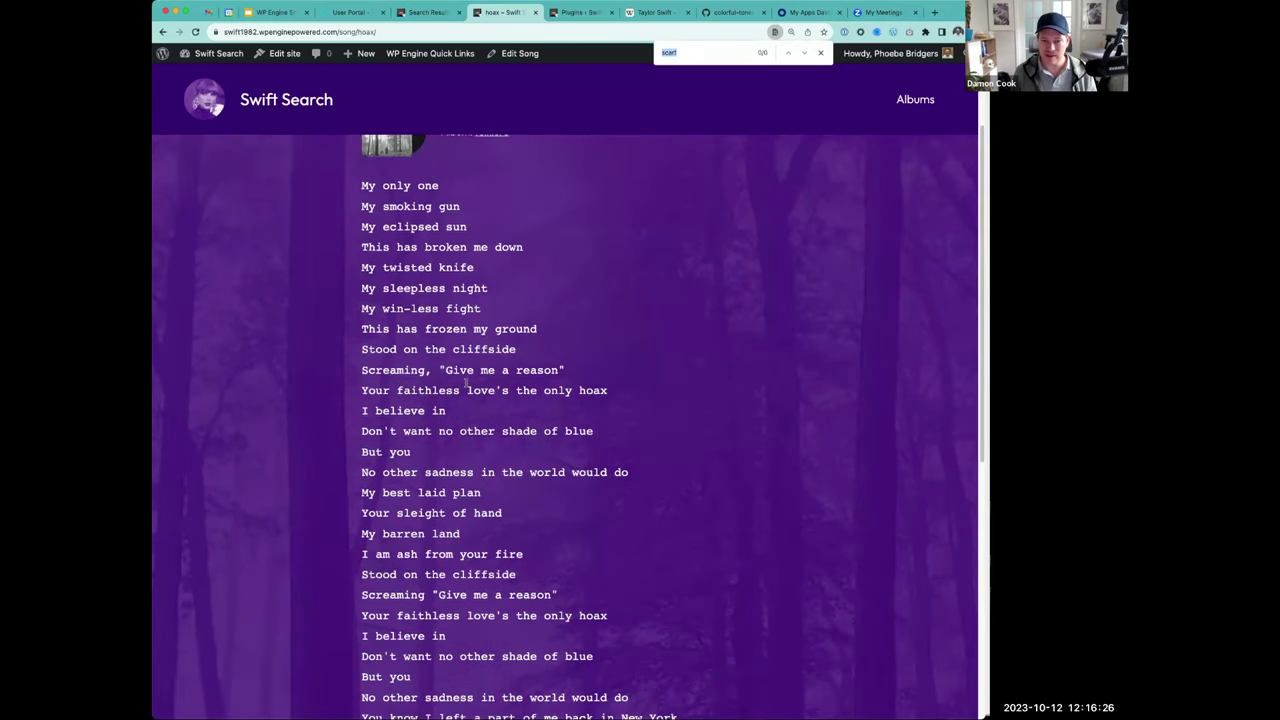
pyautogui.scroll(-6, 465, 383)
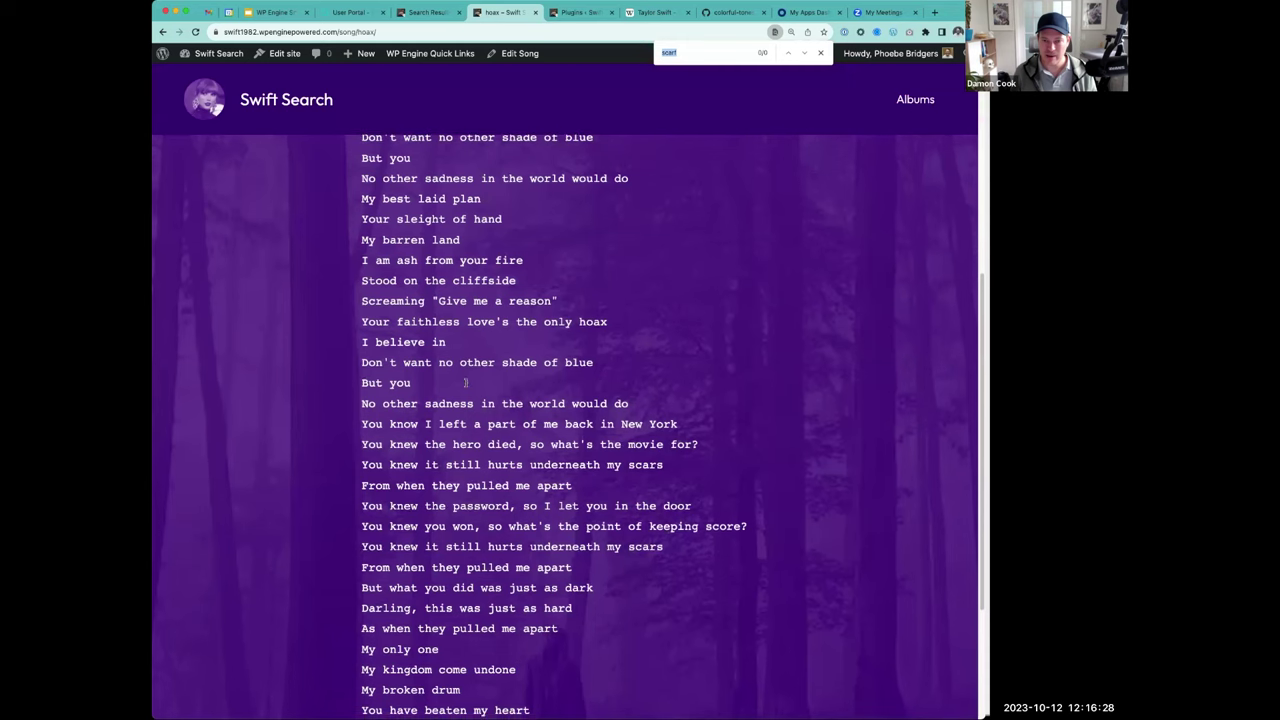
pyautogui.scroll(-3, 465, 383)
pyautogui.scroll(20, 300, 146)
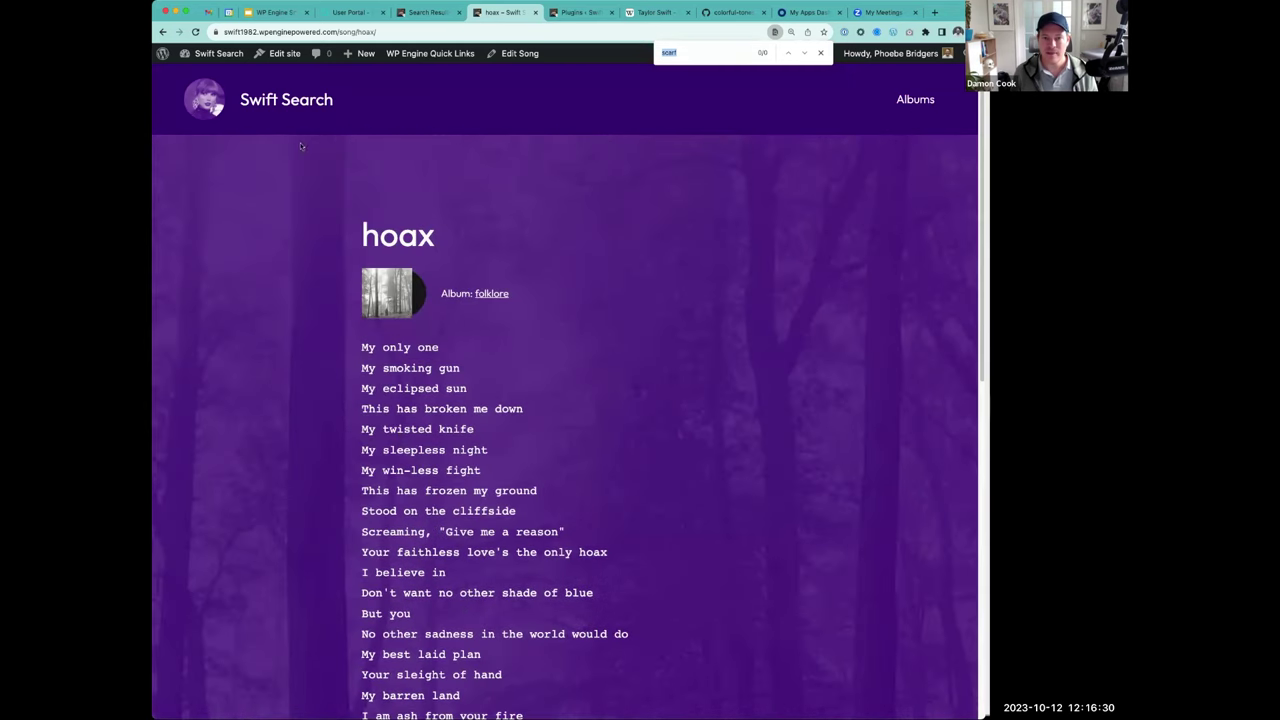
# - Go back to the scarf results, open "All Too Well (Taylor's Version)" and highlight the word "scarf" in its lyrics
pyautogui.press('super+r')
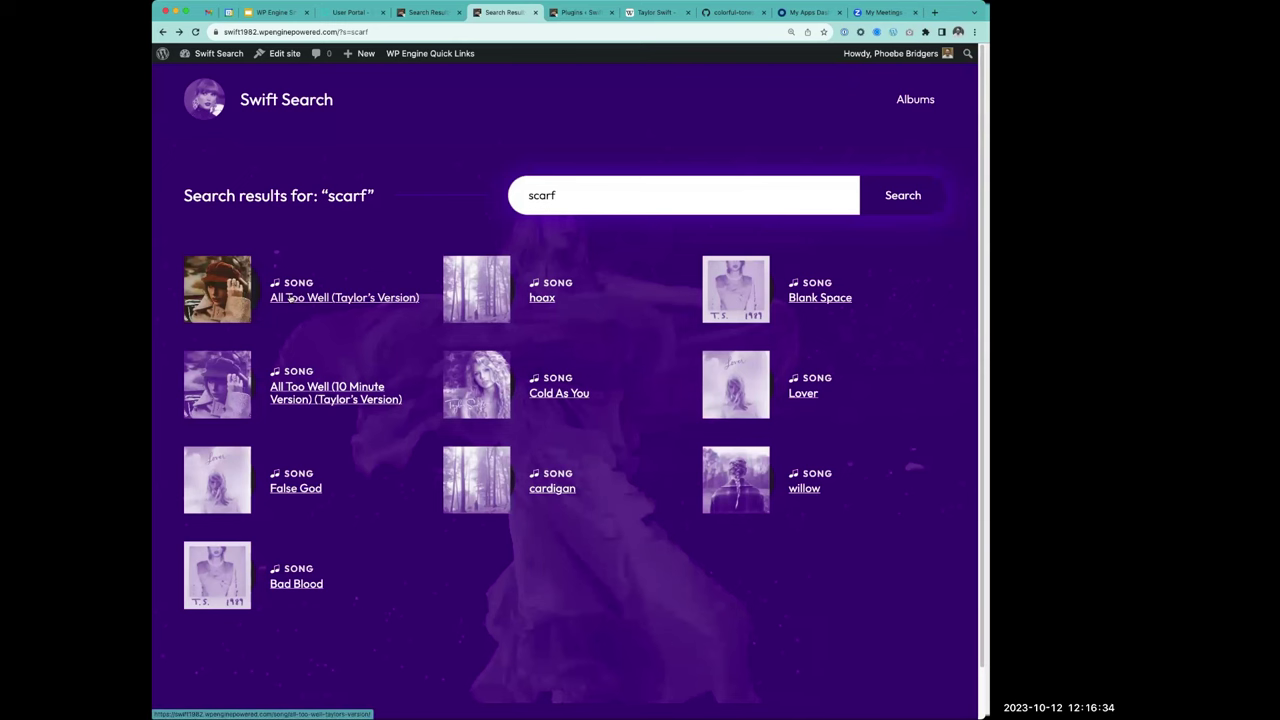
pyautogui.click(288, 298)
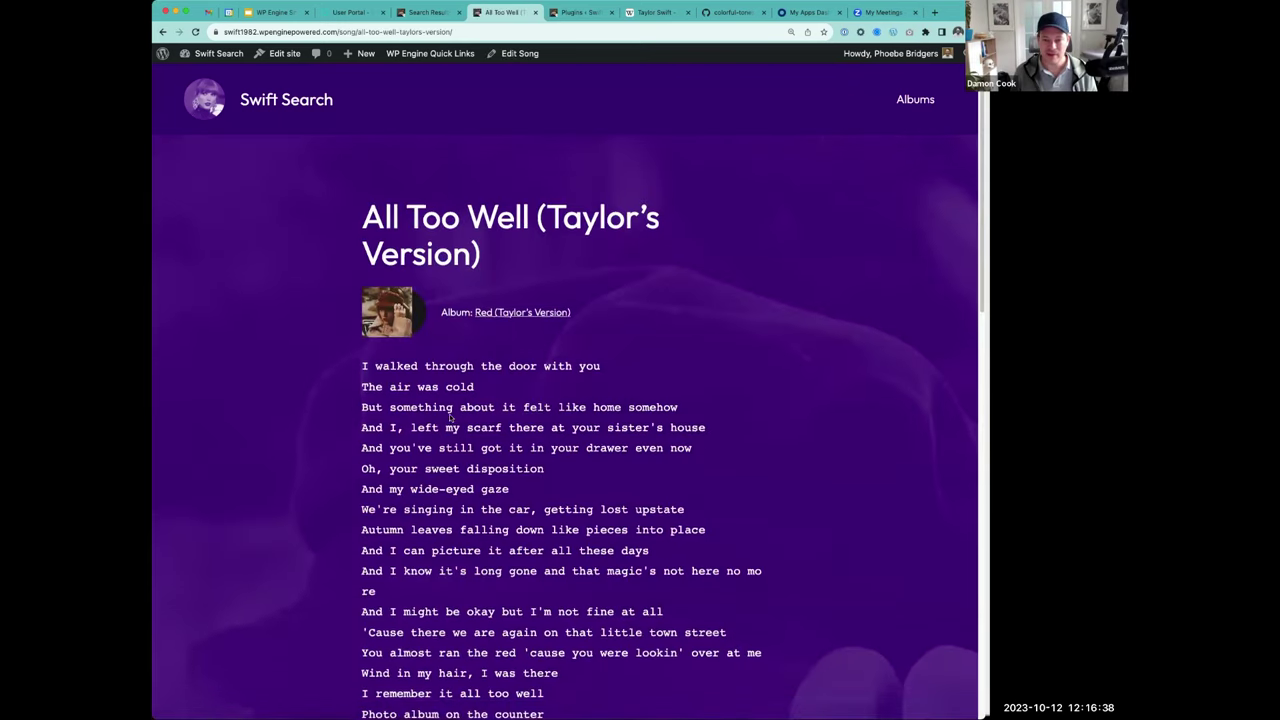
pyautogui.scroll(-1, 493, 425)
pyautogui.moveTo(467, 424); pyautogui.dragTo(502, 425)
pyautogui.doubleClick(468, 424)
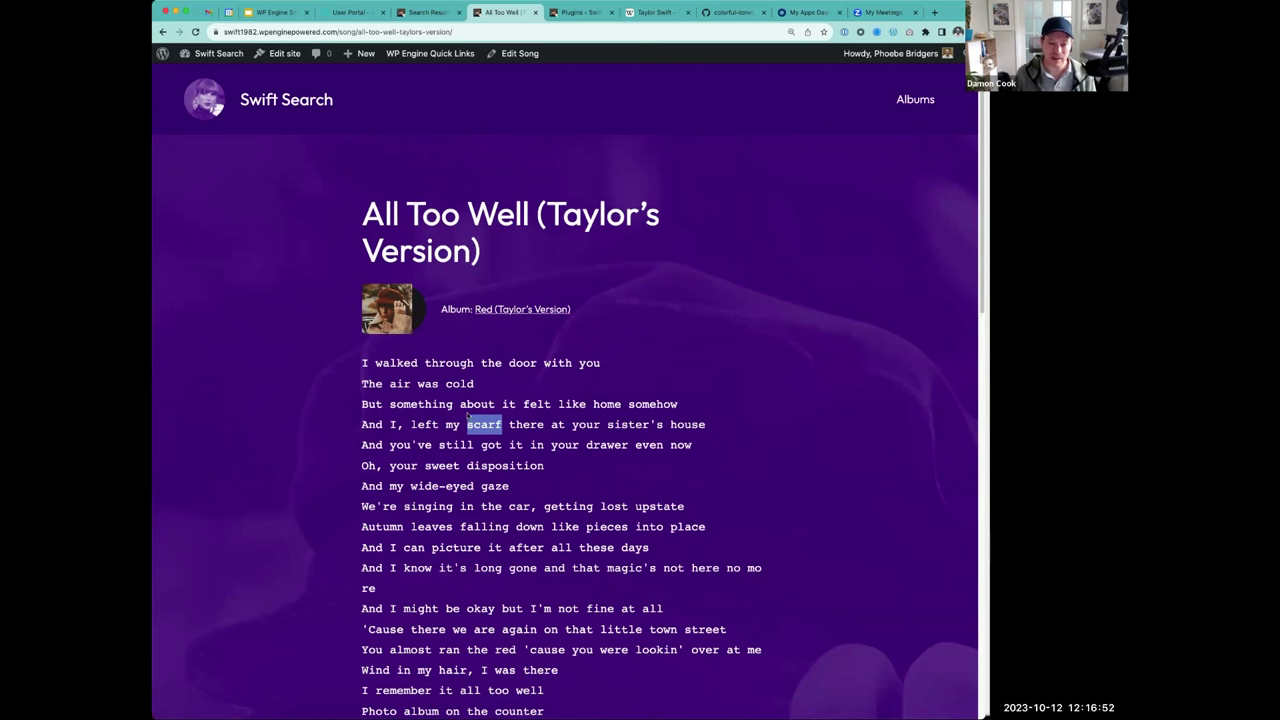
# - Return to the Swift Search front page and search the site for "scarf AND red"
pyautogui.click(262, 106)
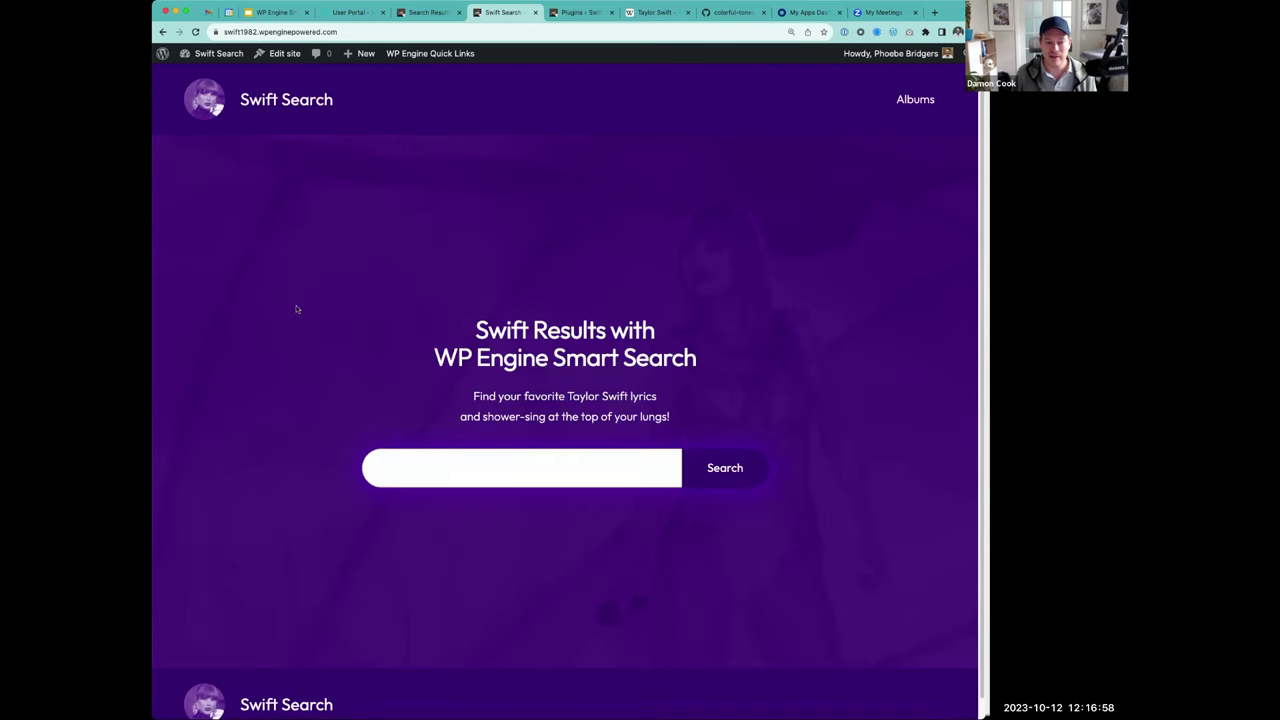
pyautogui.click(407, 470)
pyautogui.press('Return')
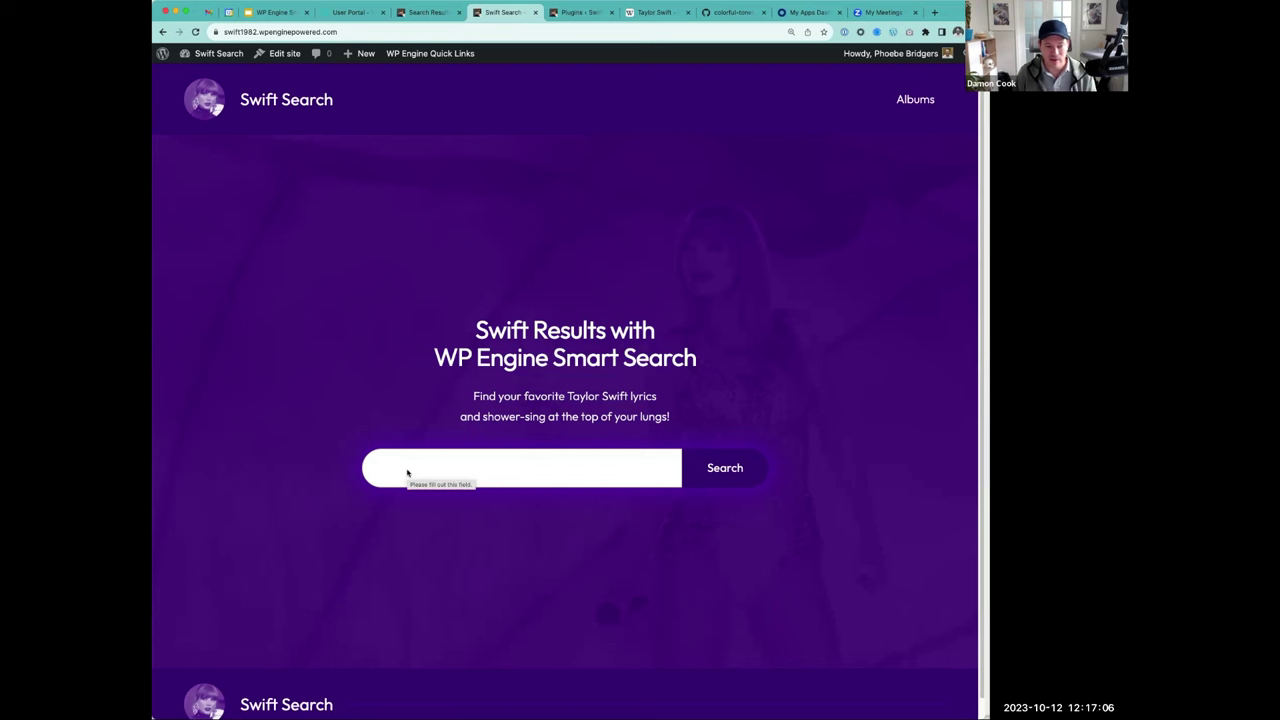
pyautogui.click(407, 472)
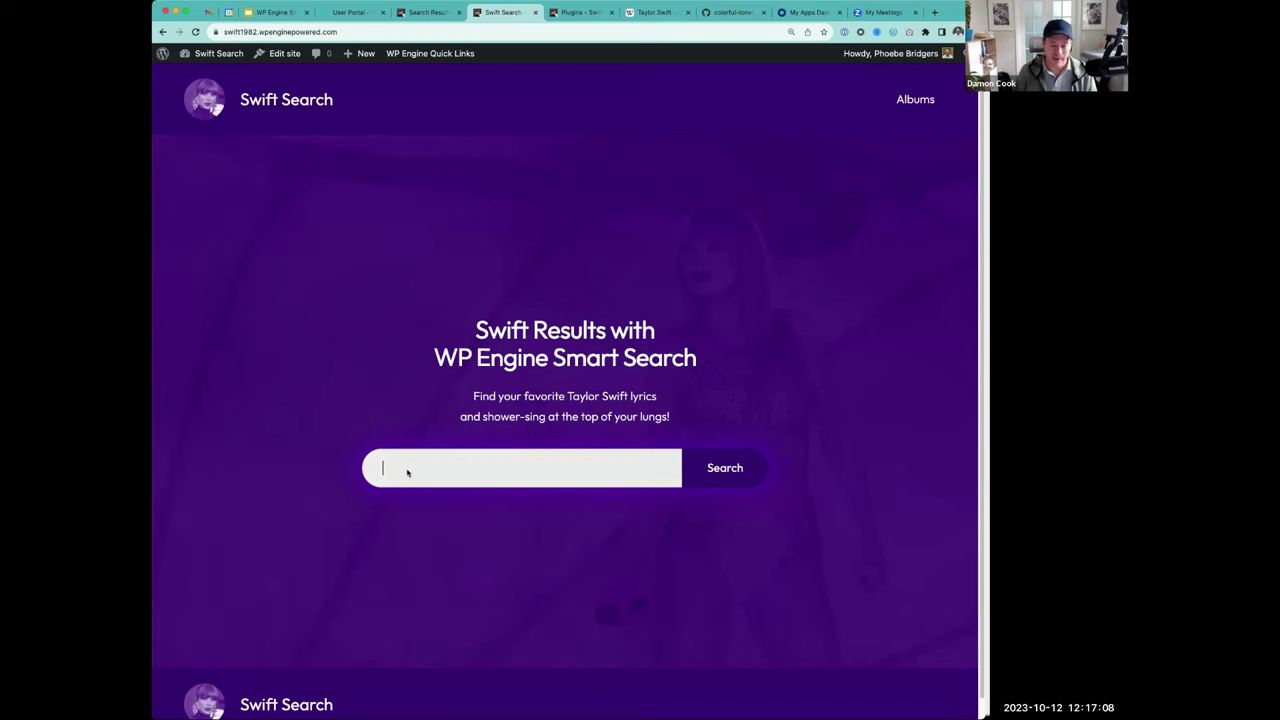
pyautogui.write('scarf AND red')
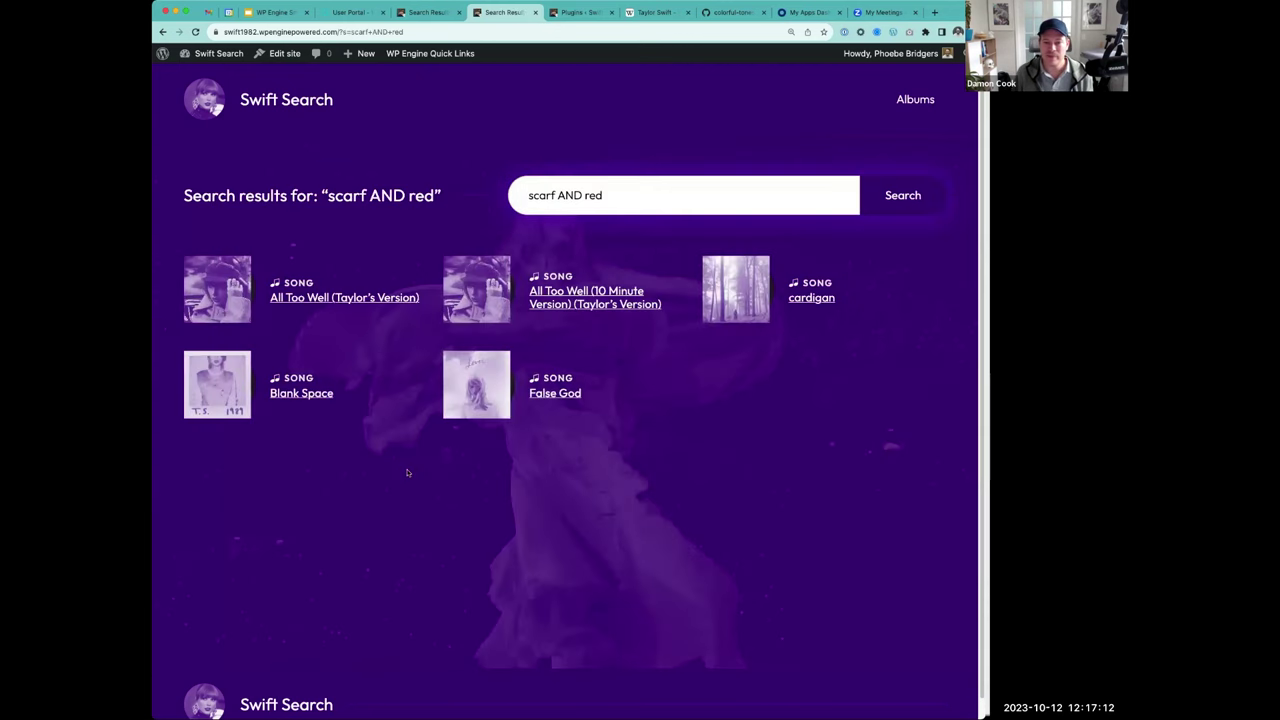
# - Open the "All Too Well (Taylor's Version)" result in a new browser tab and view its lyrics
pyautogui.keyDown('super'); pyautogui.click(322, 298); pyautogui.keyUp('super')
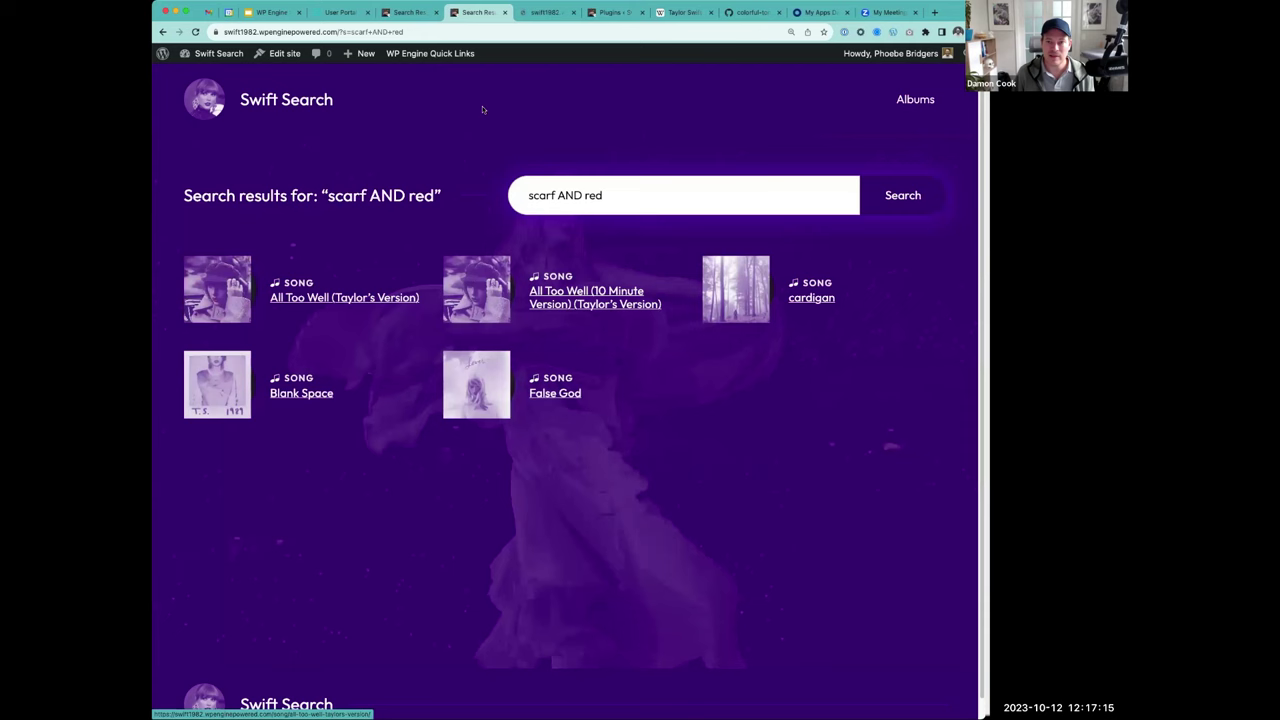
pyautogui.click(540, 13)
pyautogui.scroll(-2, 461, 440)
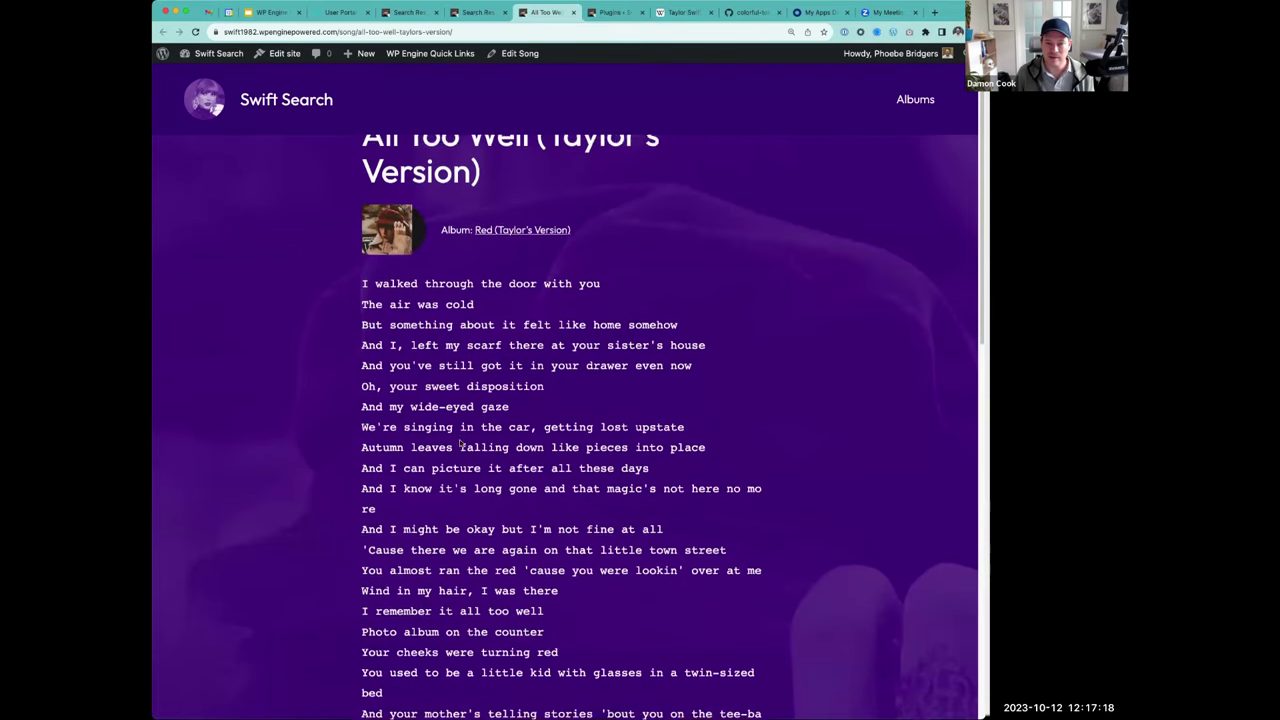
pyautogui.scroll(-1, 459, 440)
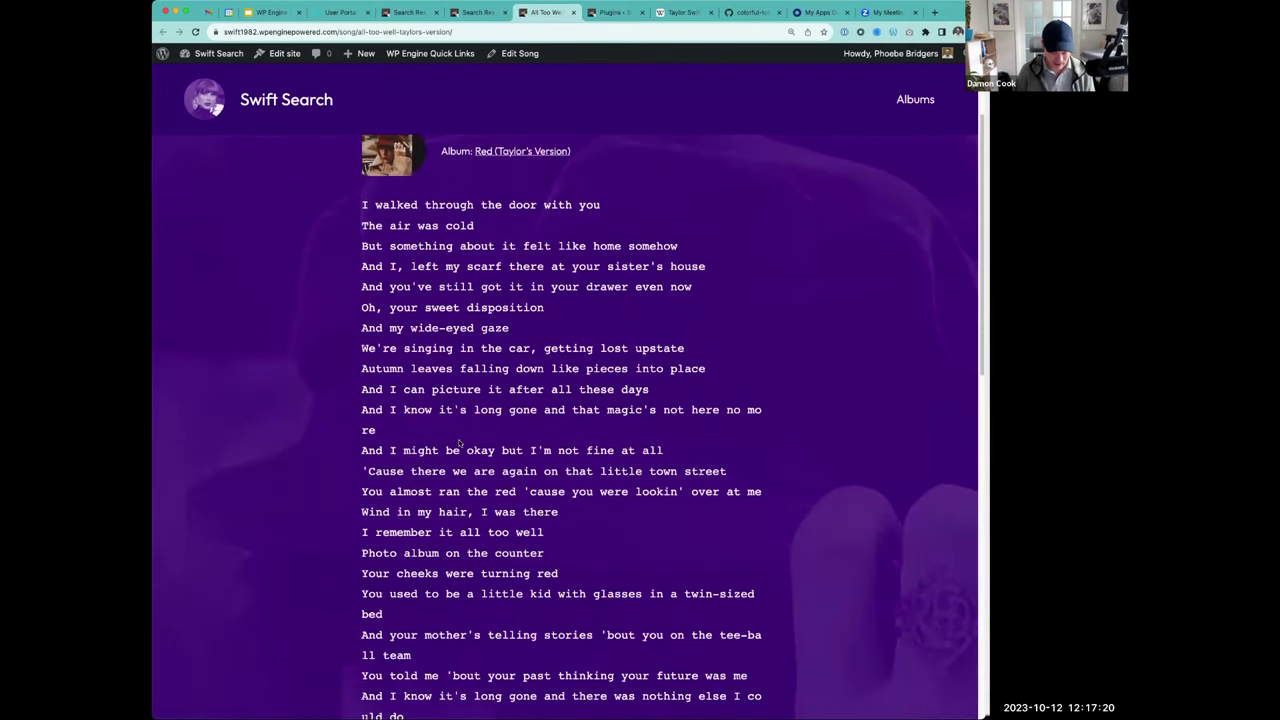
# - Find "red" within the song's lyrics page and review the matching lines
pyautogui.press('super+f')
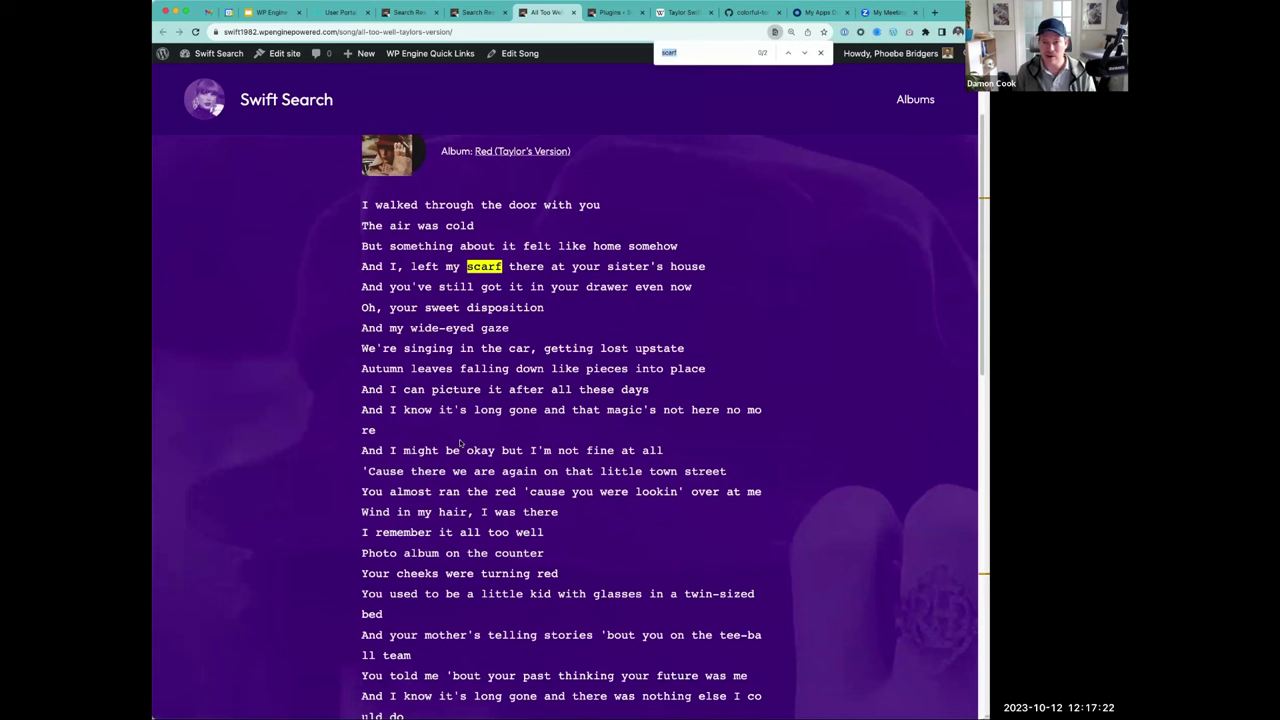
pyautogui.press('BackSpace')
pyautogui.write('redc')
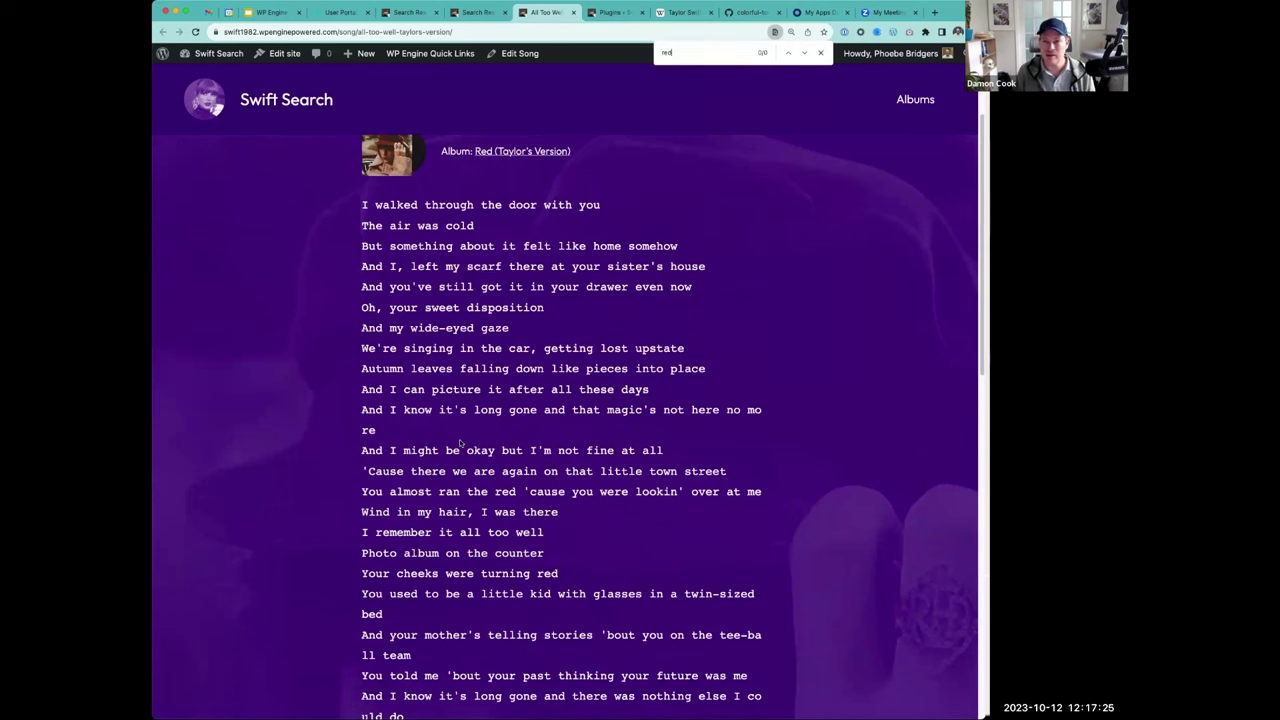
pyautogui.press('BackSpace')
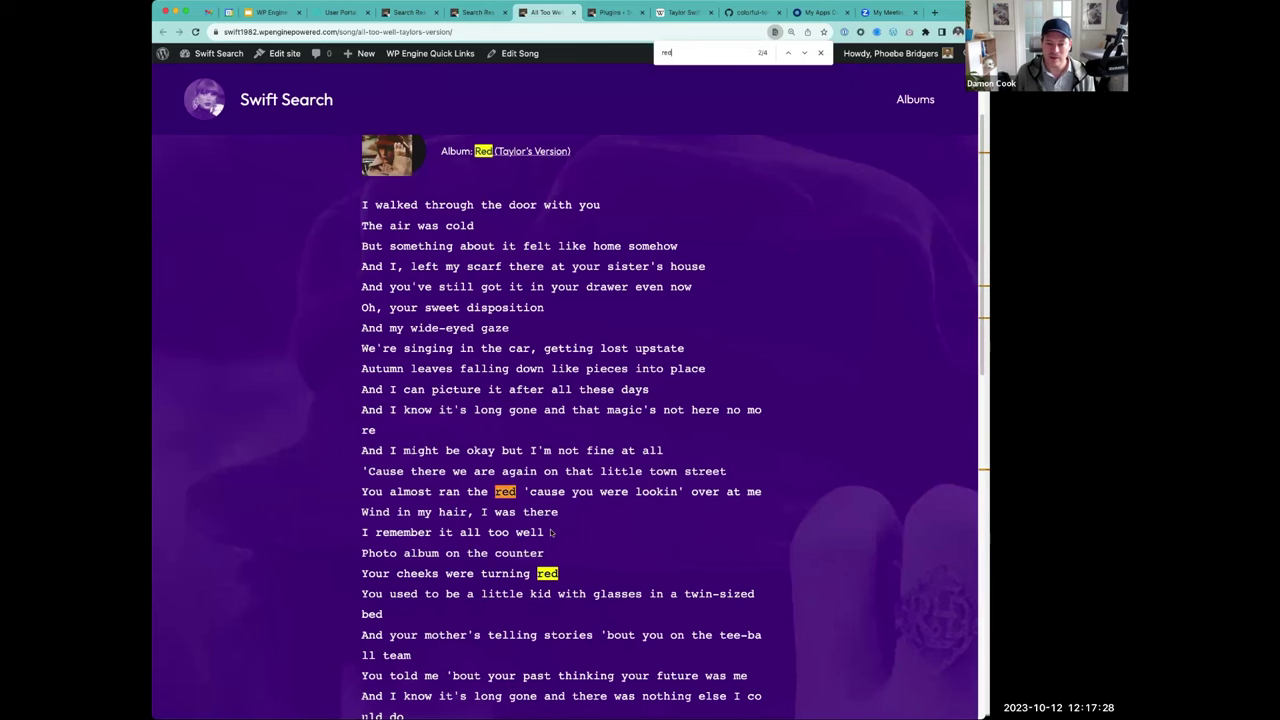
pyautogui.scroll(-3, 550, 533)
pyautogui.scroll(2, 550, 533)
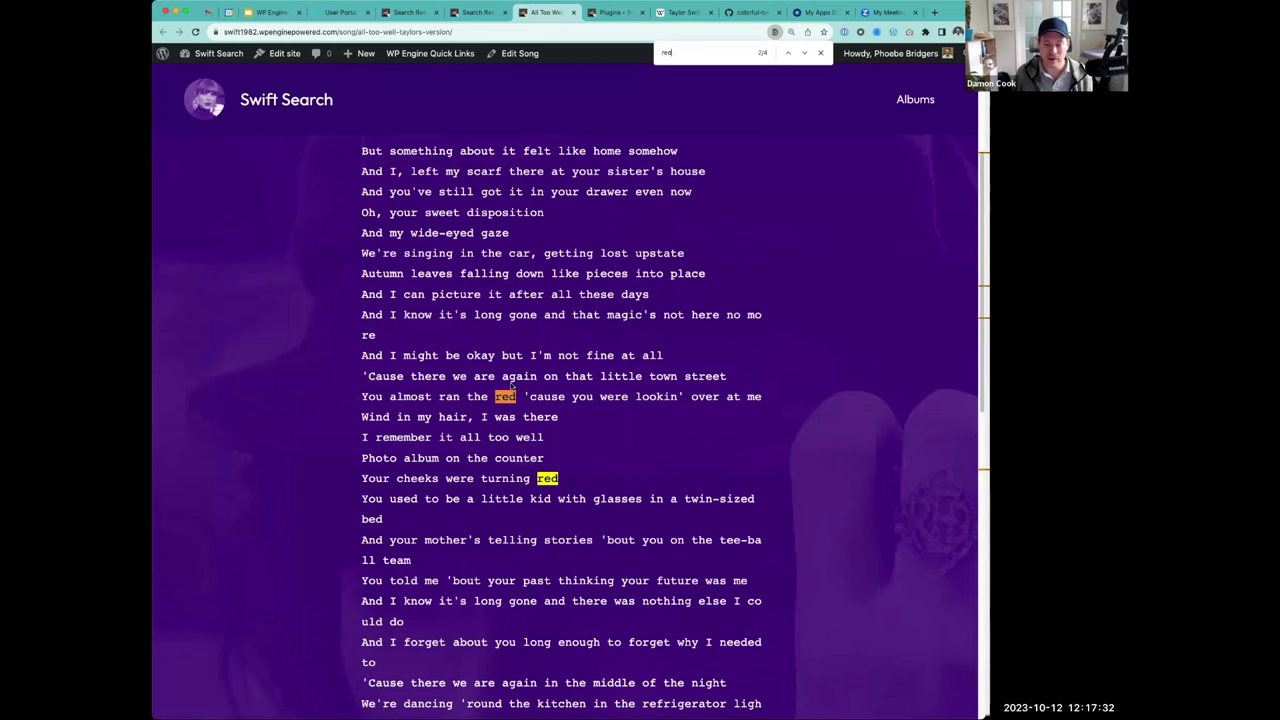
# - Close the song's browser tab and go from the "running" results to the Swift Search front page, ready for a new query
pyautogui.click(571, 13)
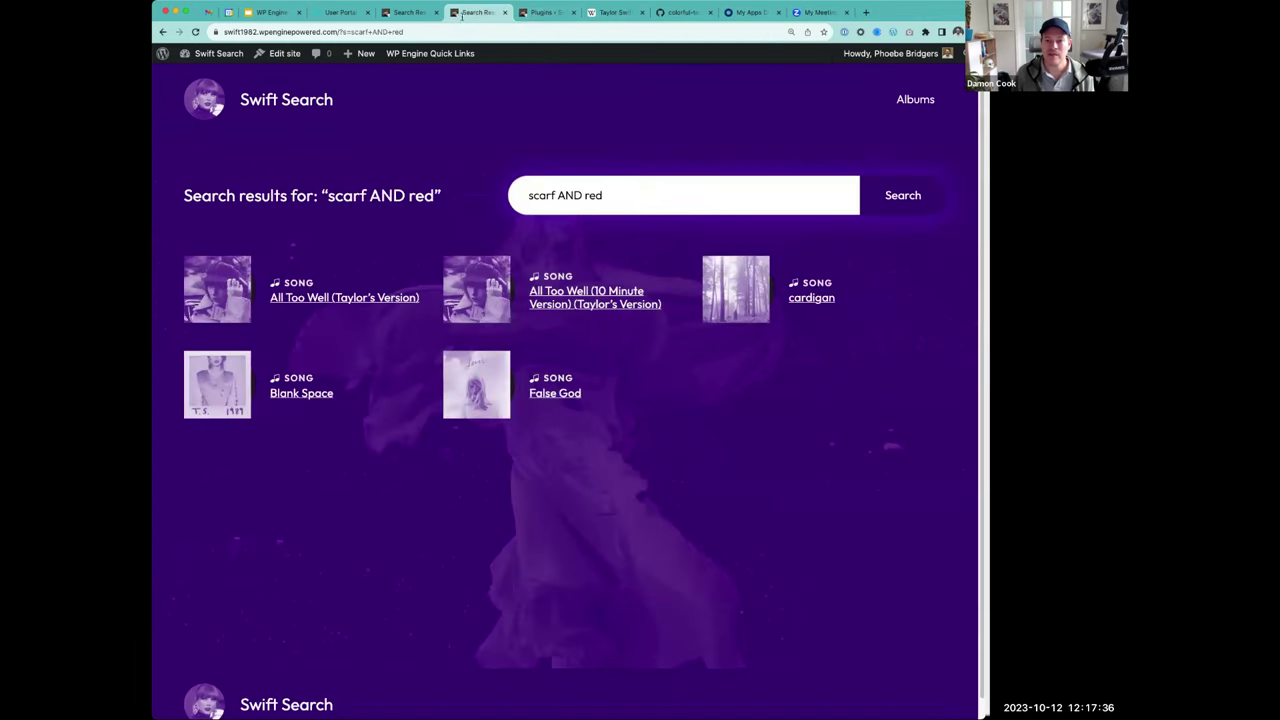
pyautogui.click(402, 13)
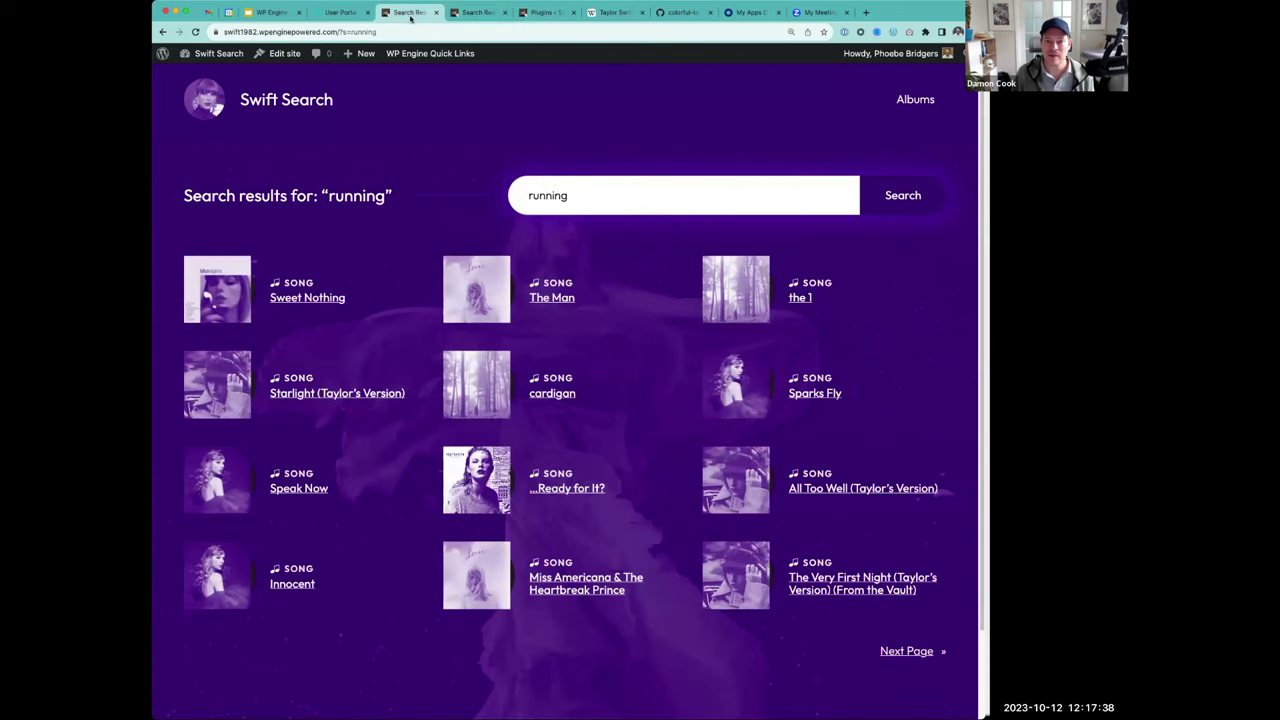
pyautogui.click(322, 106)
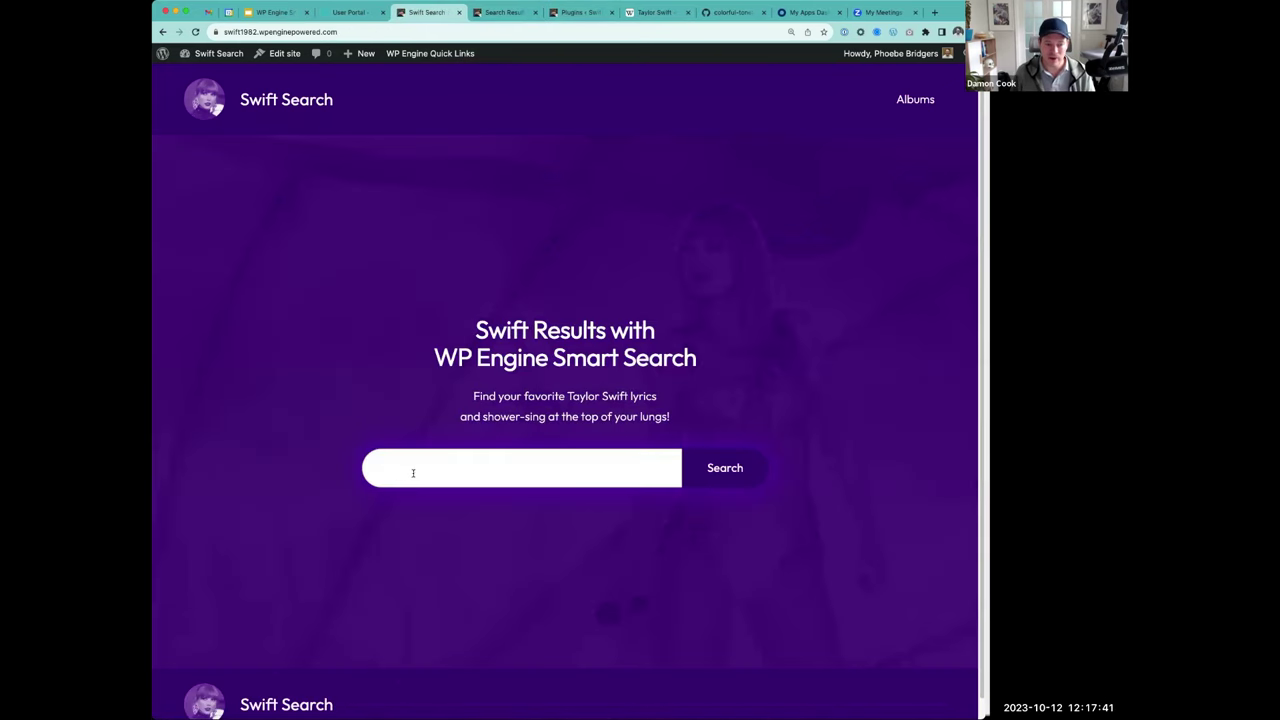
pyautogui.click(414, 472)
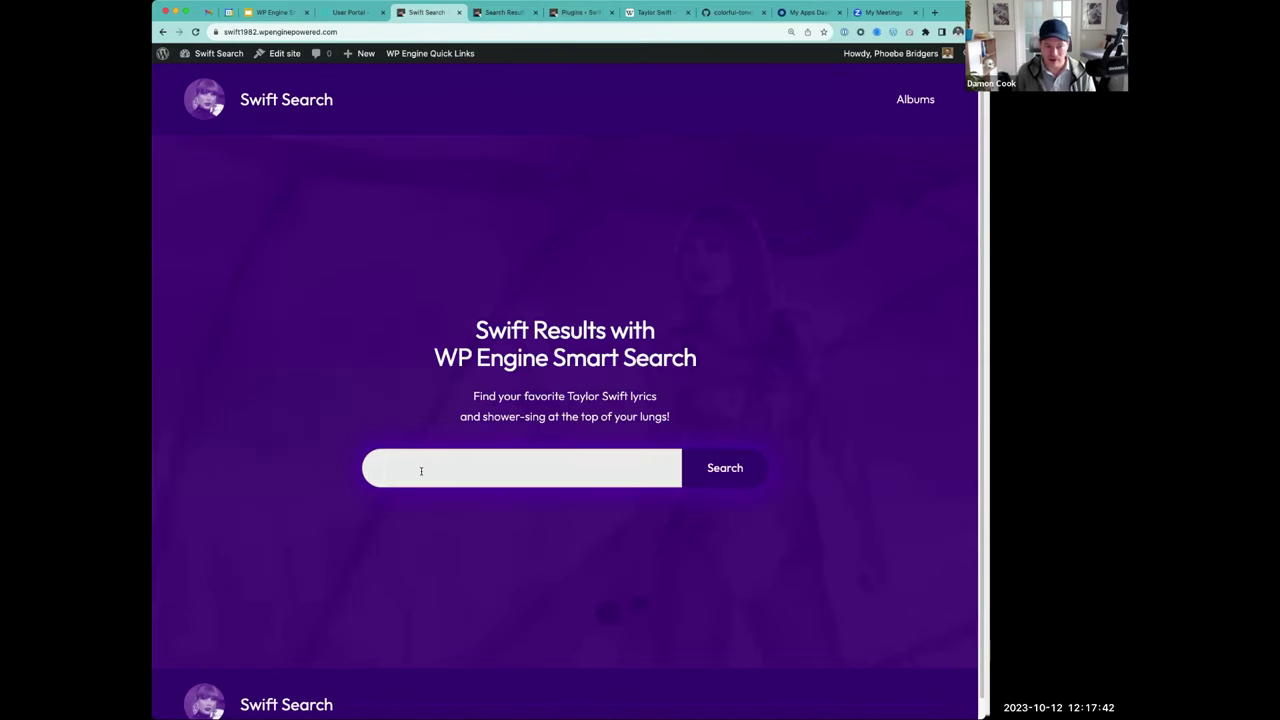
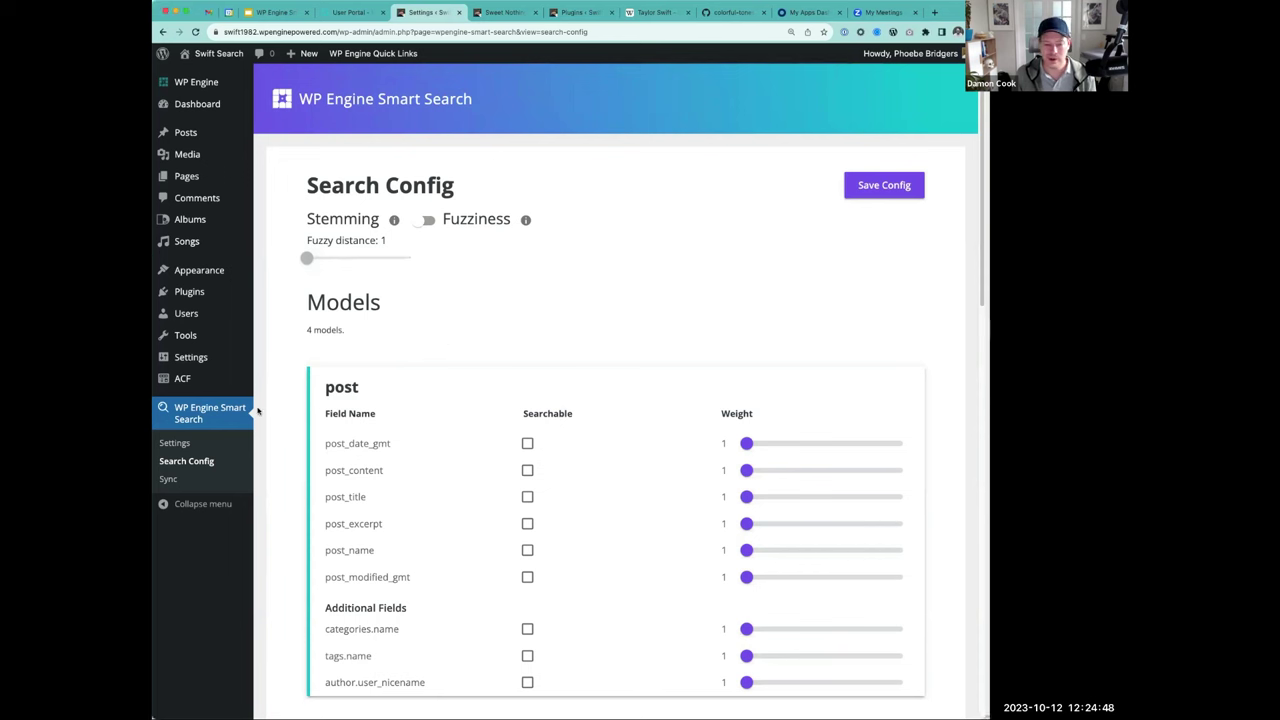
# - Open the "Header with Search" template part for editing in the site editor
pyautogui.moveTo(235, 271)
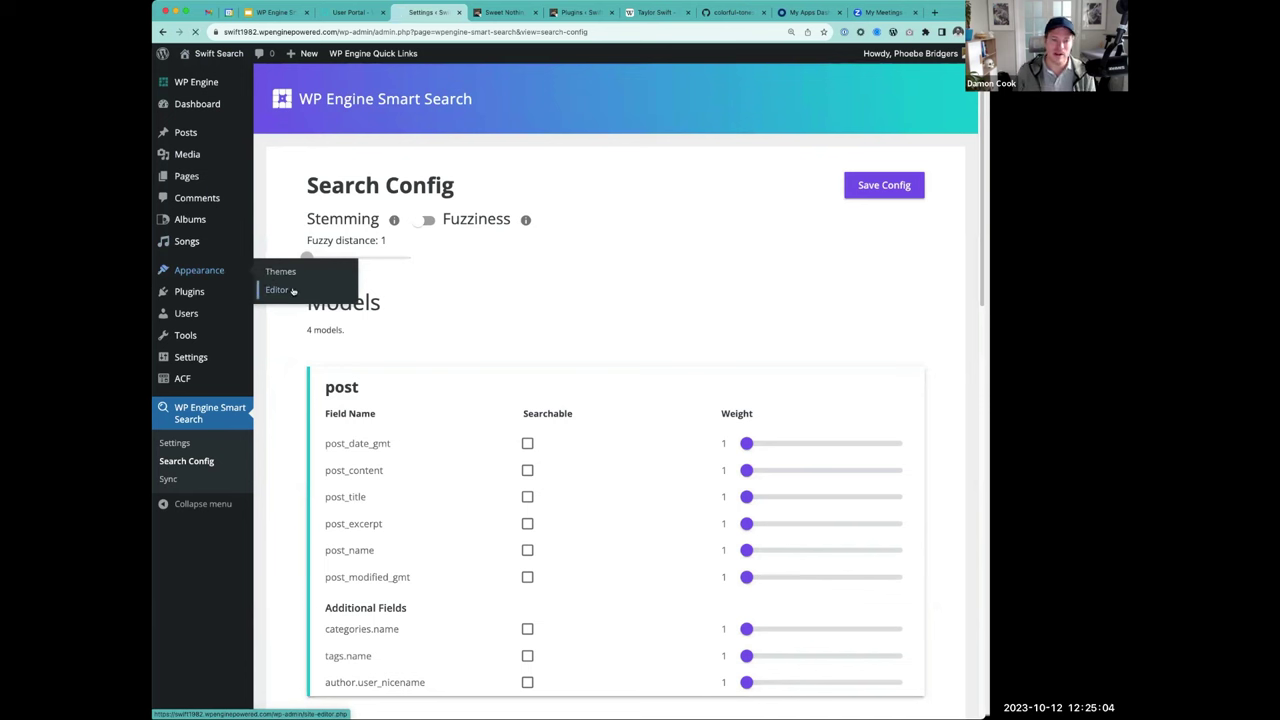
pyautogui.click(292, 290)
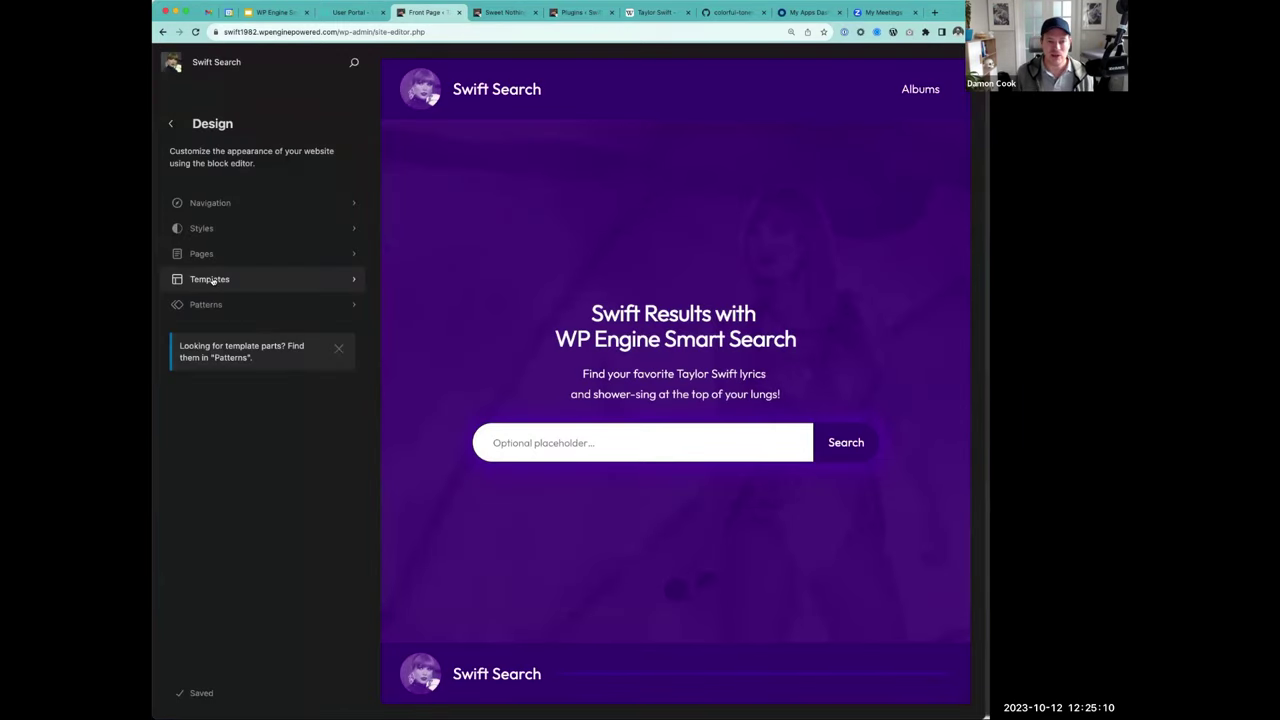
pyautogui.click(206, 305)
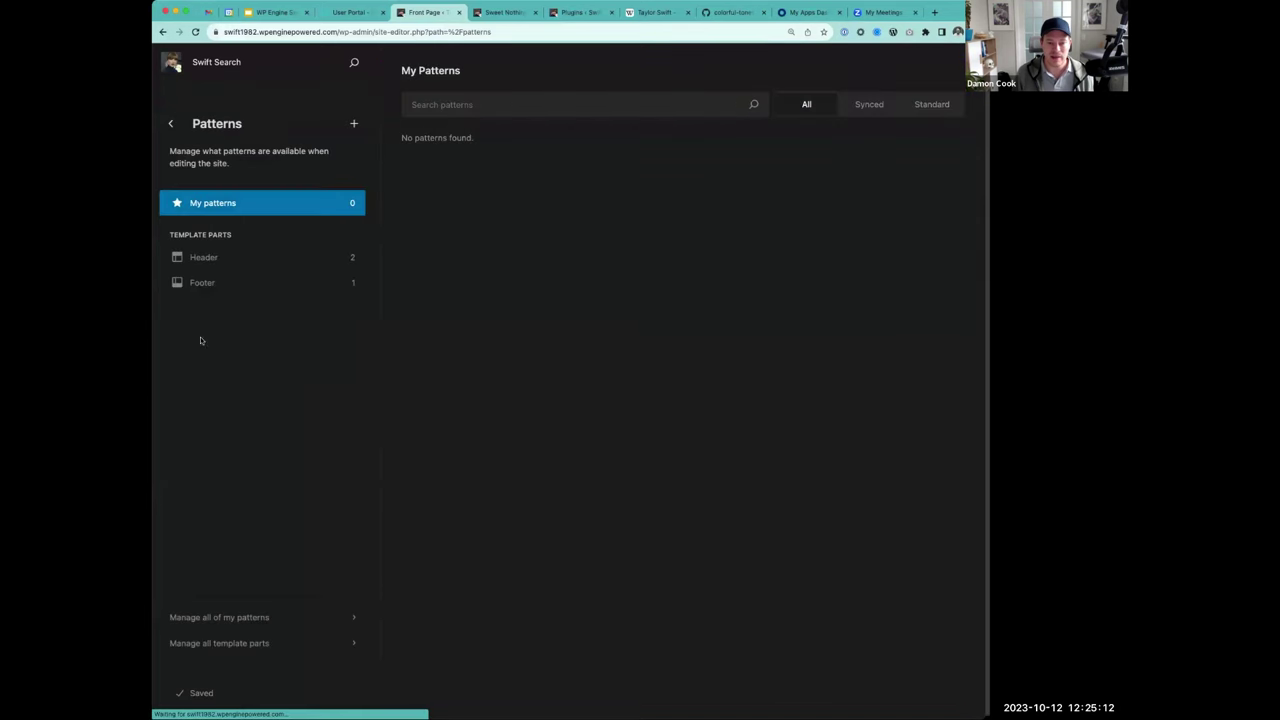
pyautogui.click(246, 644)
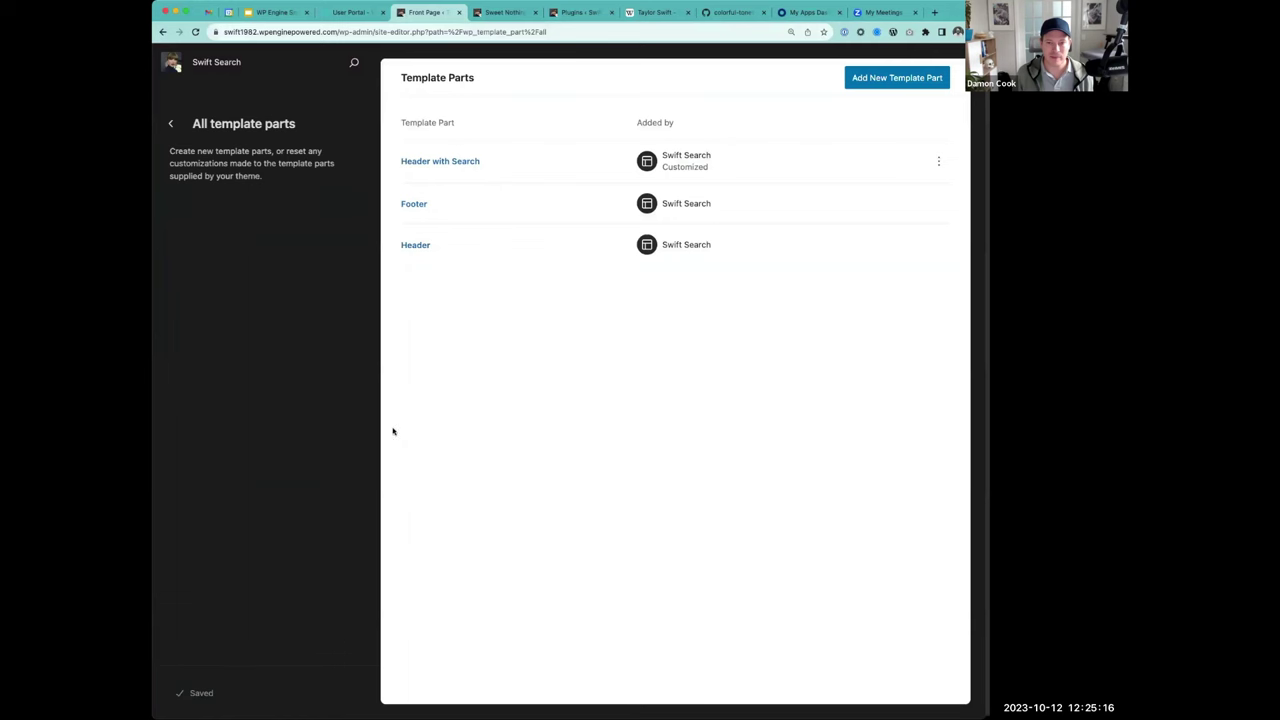
pyautogui.click(463, 163)
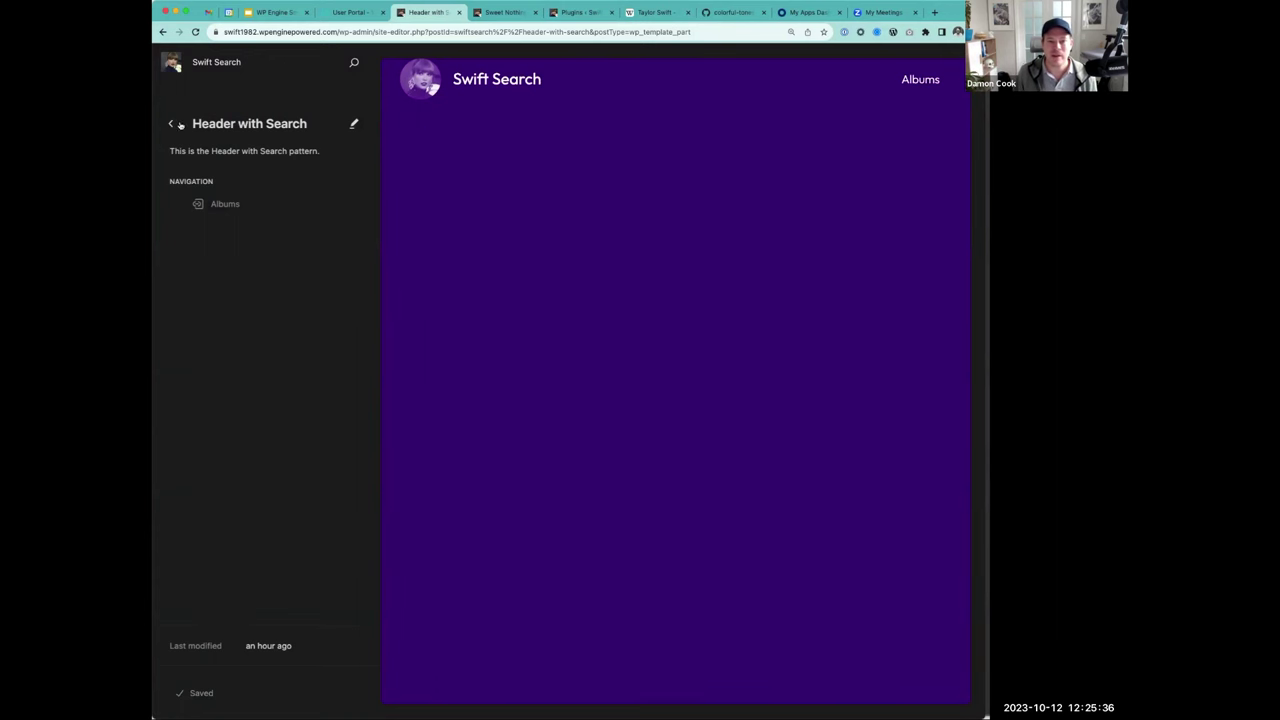
pyautogui.click(543, 118)
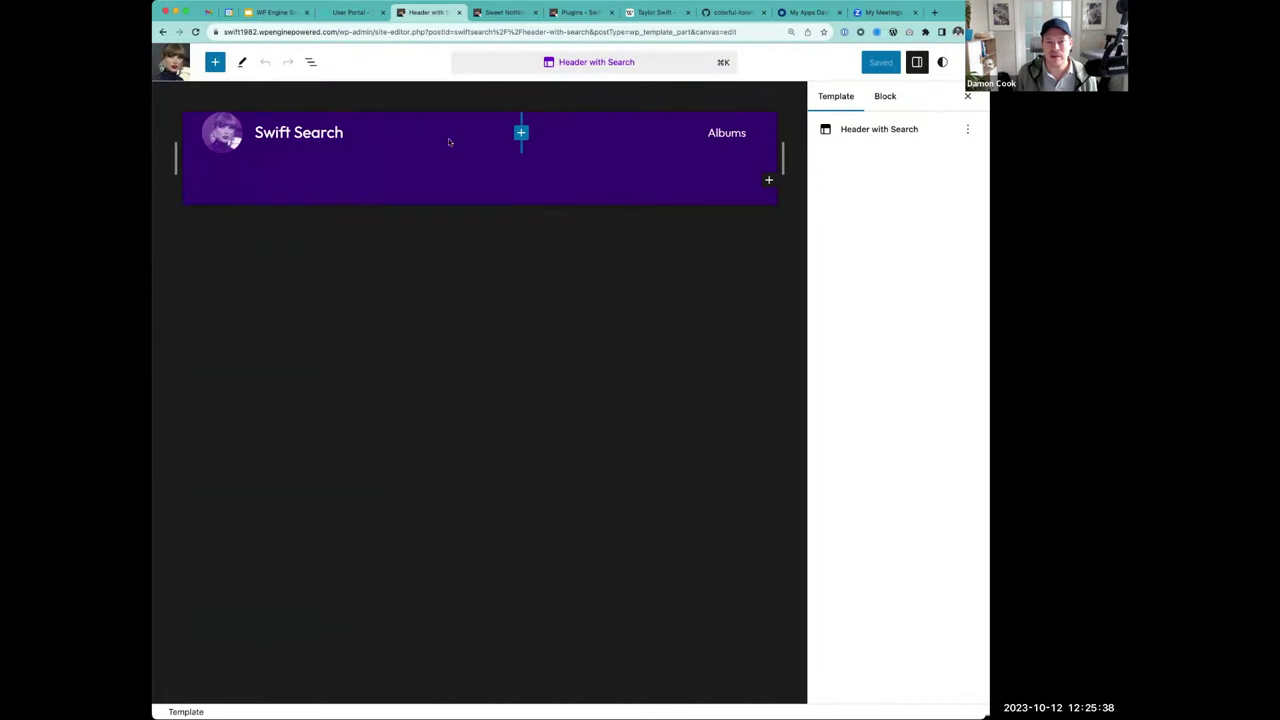
# - Insert a Search block before the Navigation block in the header's inner row
pyautogui.click(718, 137)
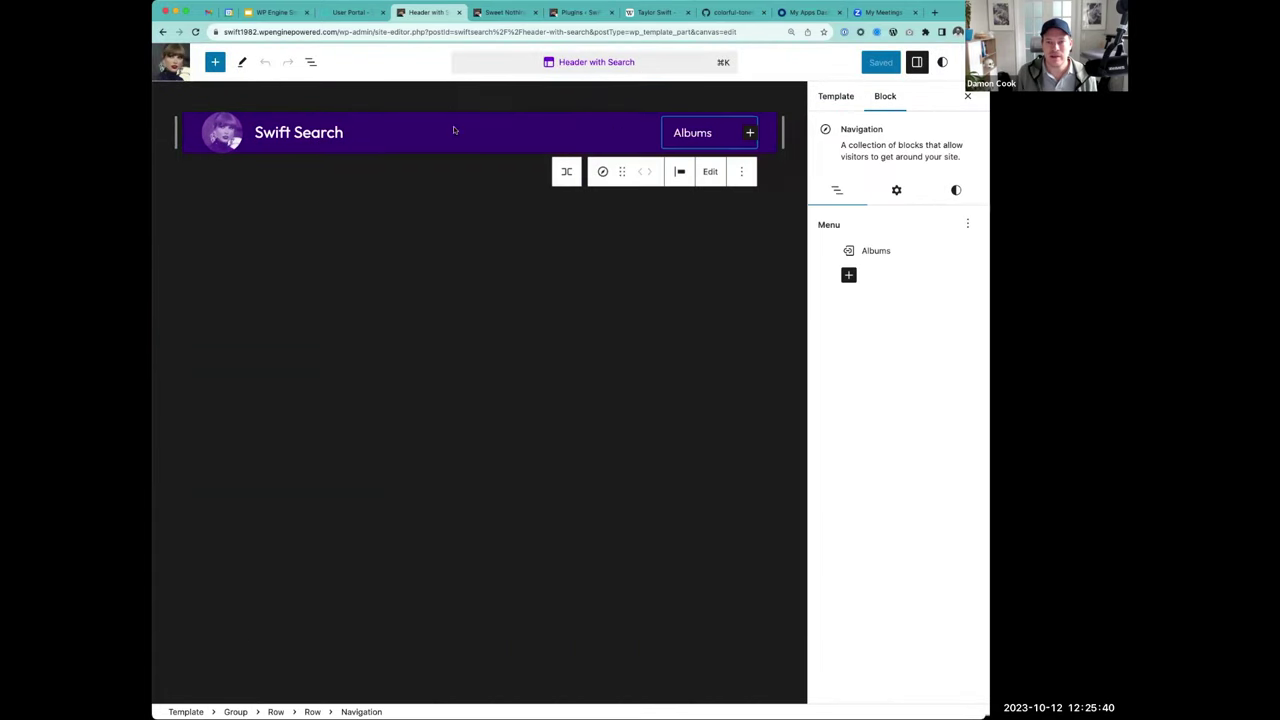
pyautogui.click(310, 62)
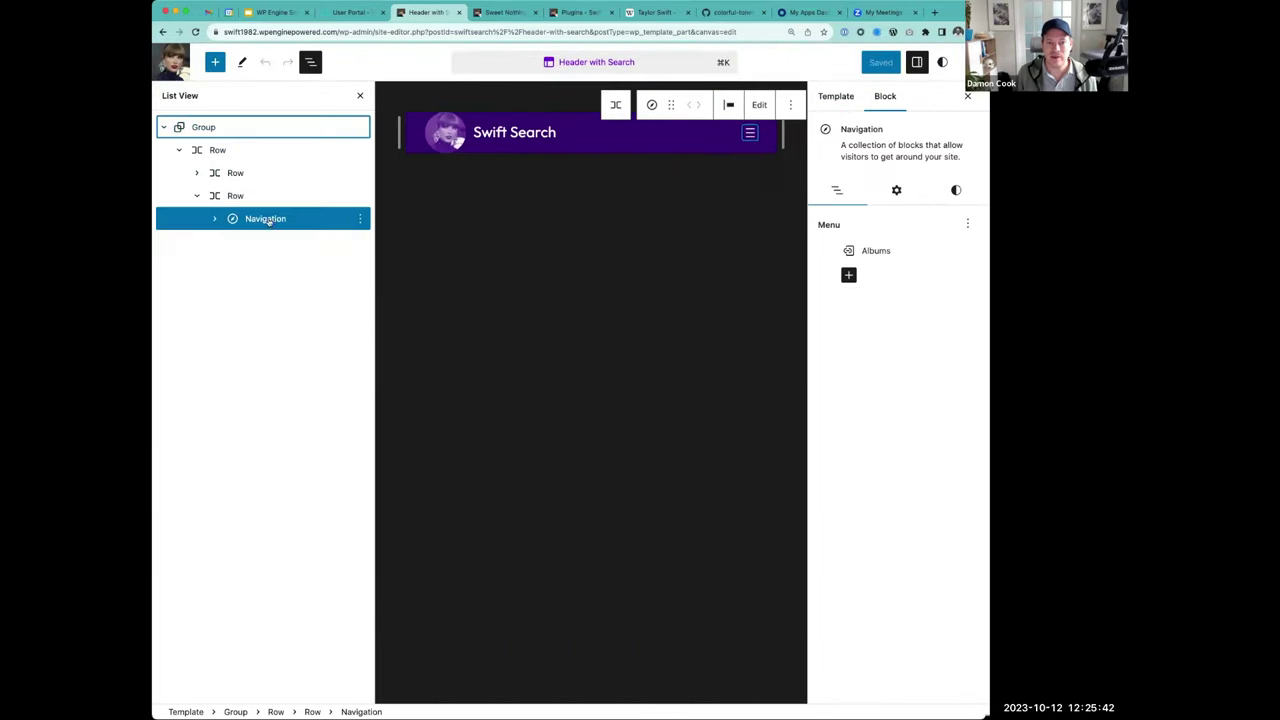
pyautogui.click(359, 218)
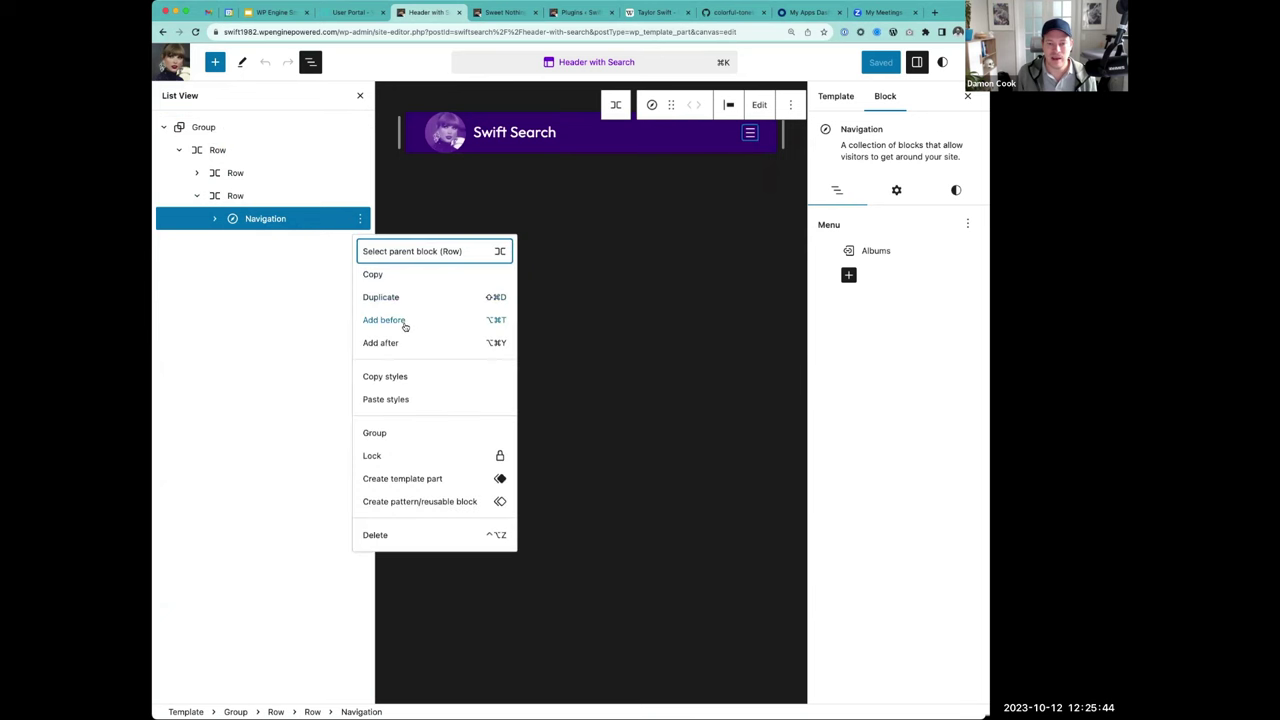
pyautogui.click(402, 322)
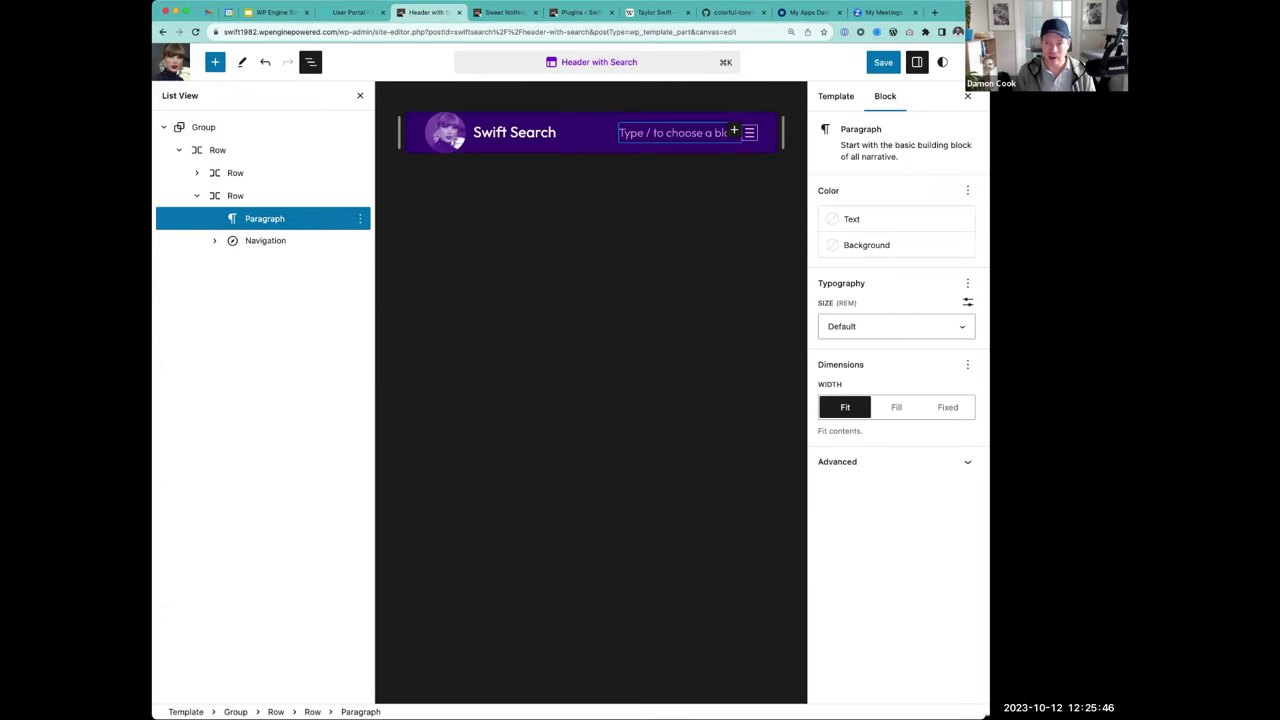
pyautogui.write('/search')
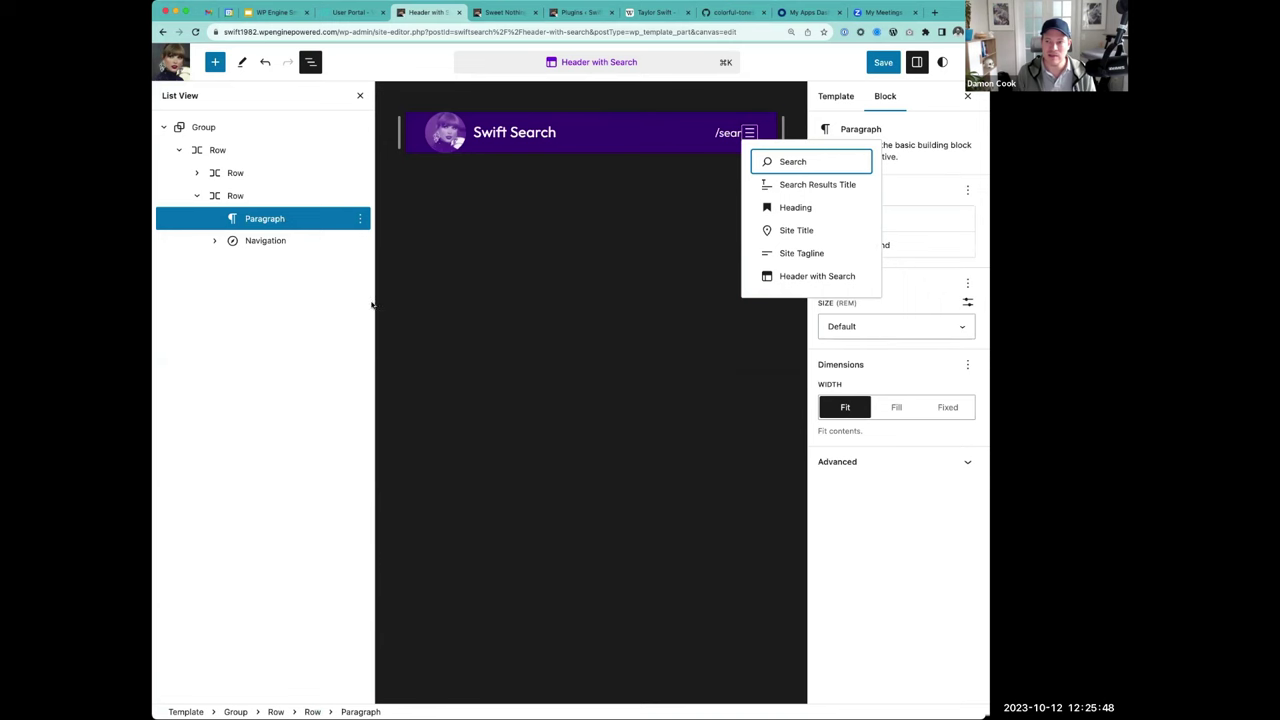
pyautogui.press('Return')
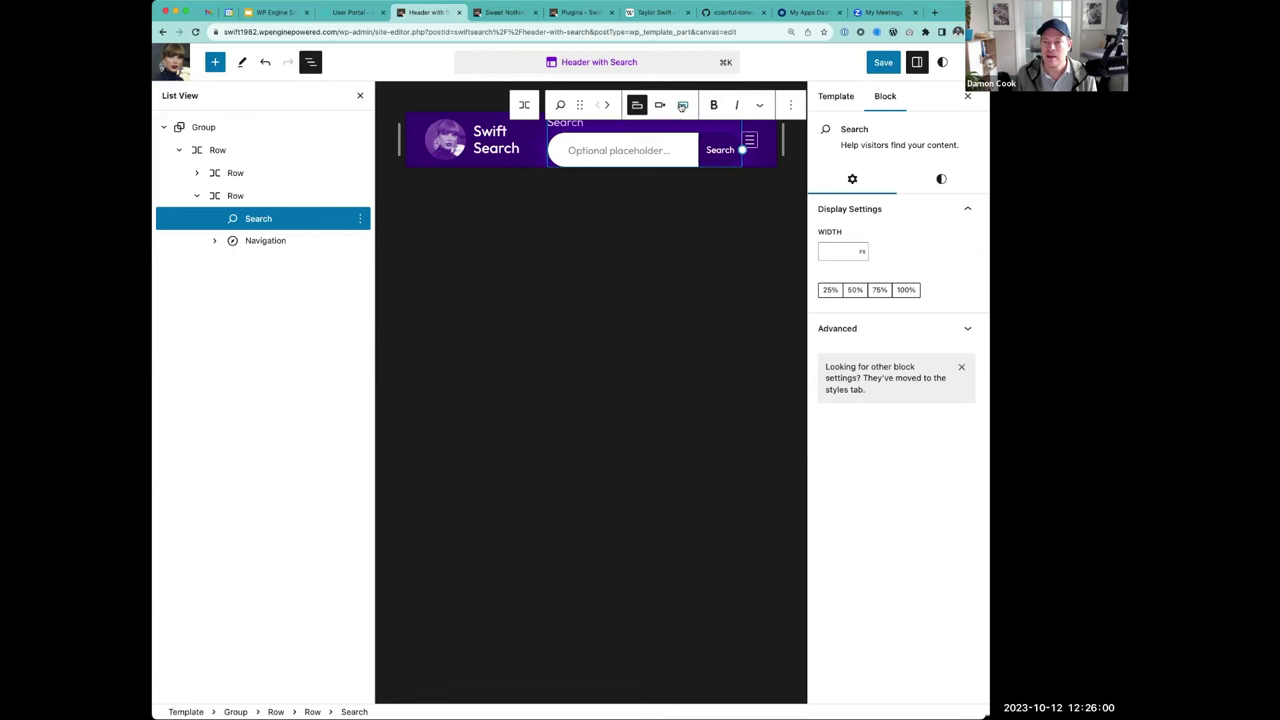
# - Hide the Search block's label and switch its button from text to an icon
pyautogui.click(638, 104)
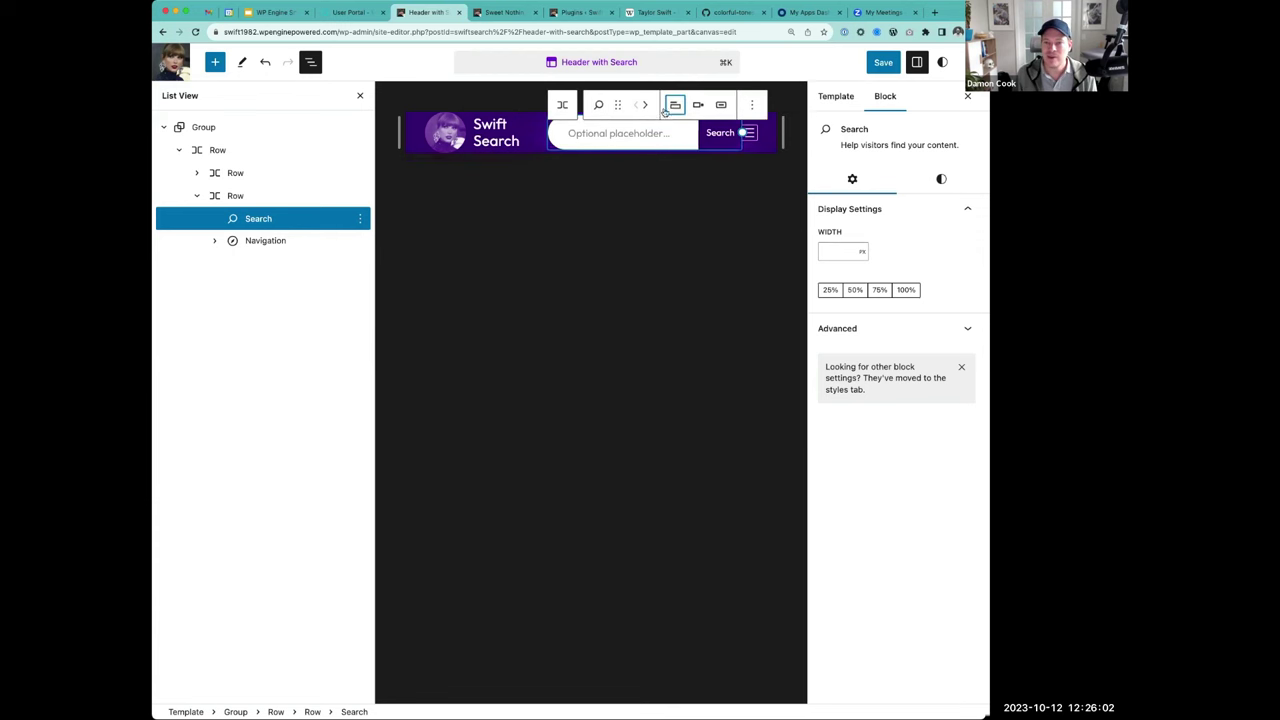
pyautogui.click(722, 105)
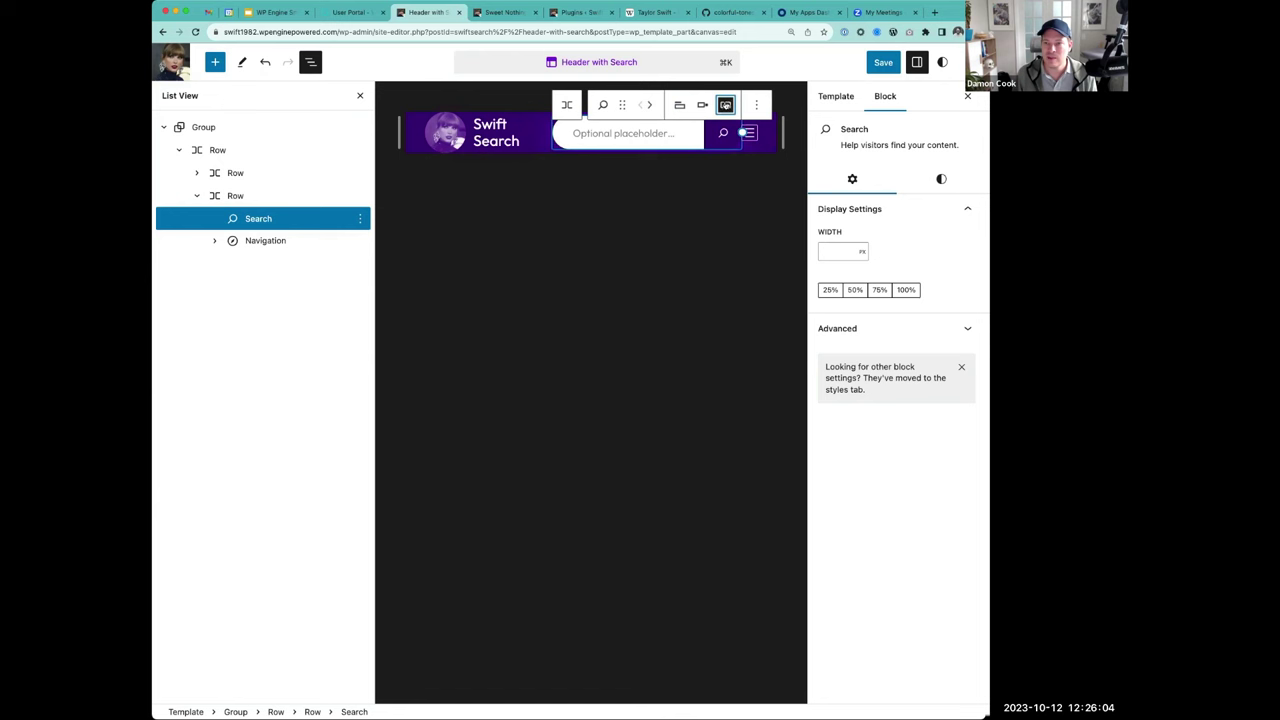
pyautogui.click(725, 105)
pyautogui.click(725, 105)
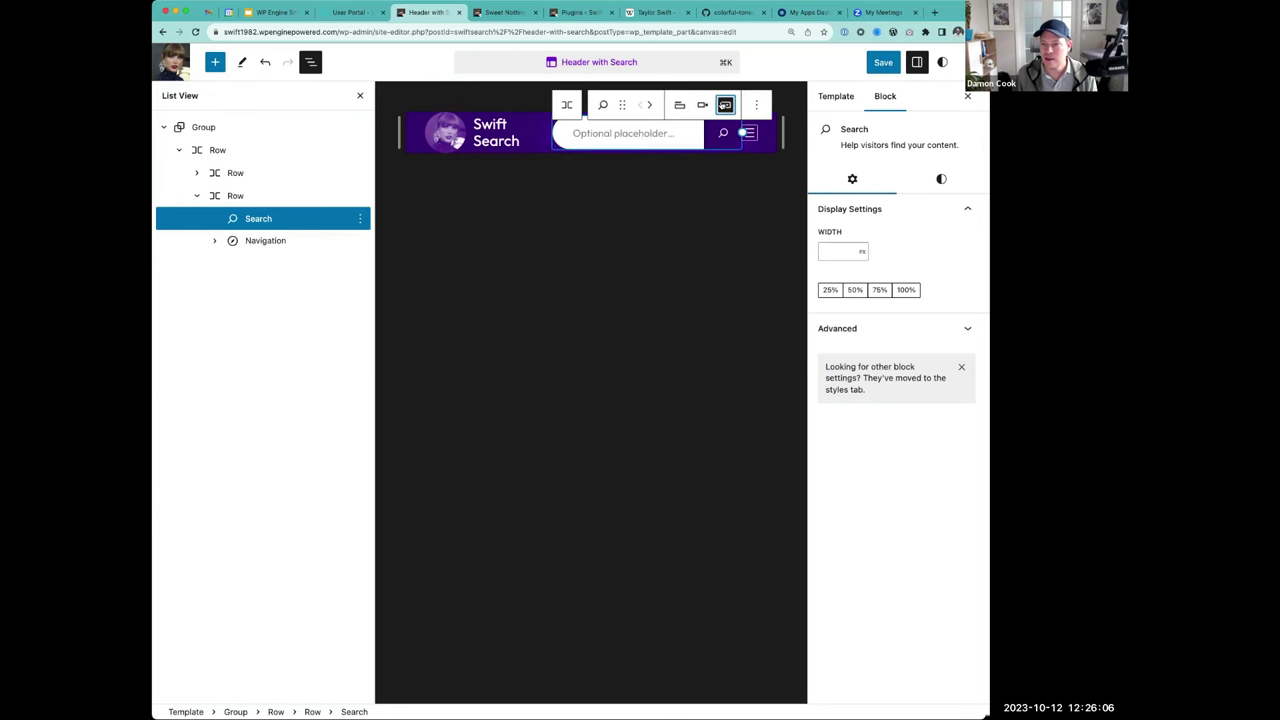
pyautogui.click(725, 105)
pyautogui.click(725, 105)
# - Change the Search block's button position to "Button only" and deselect the block
pyautogui.click(702, 105)
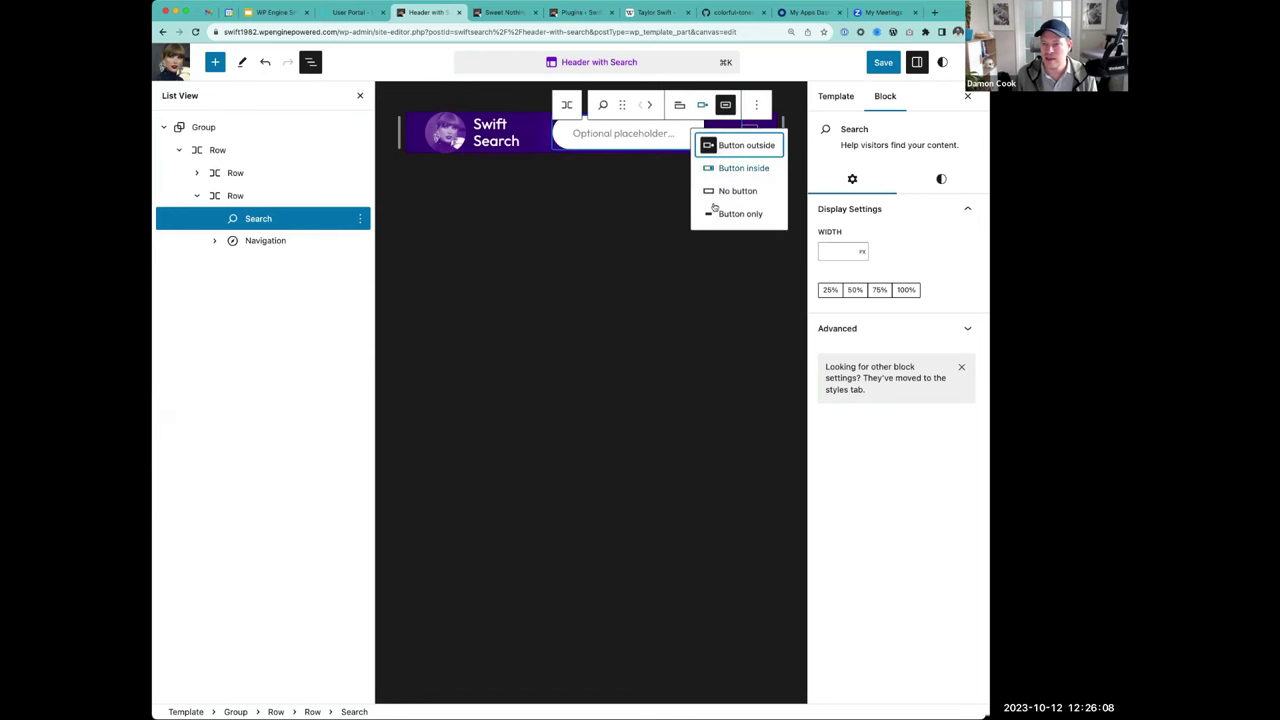
pyautogui.click(711, 212)
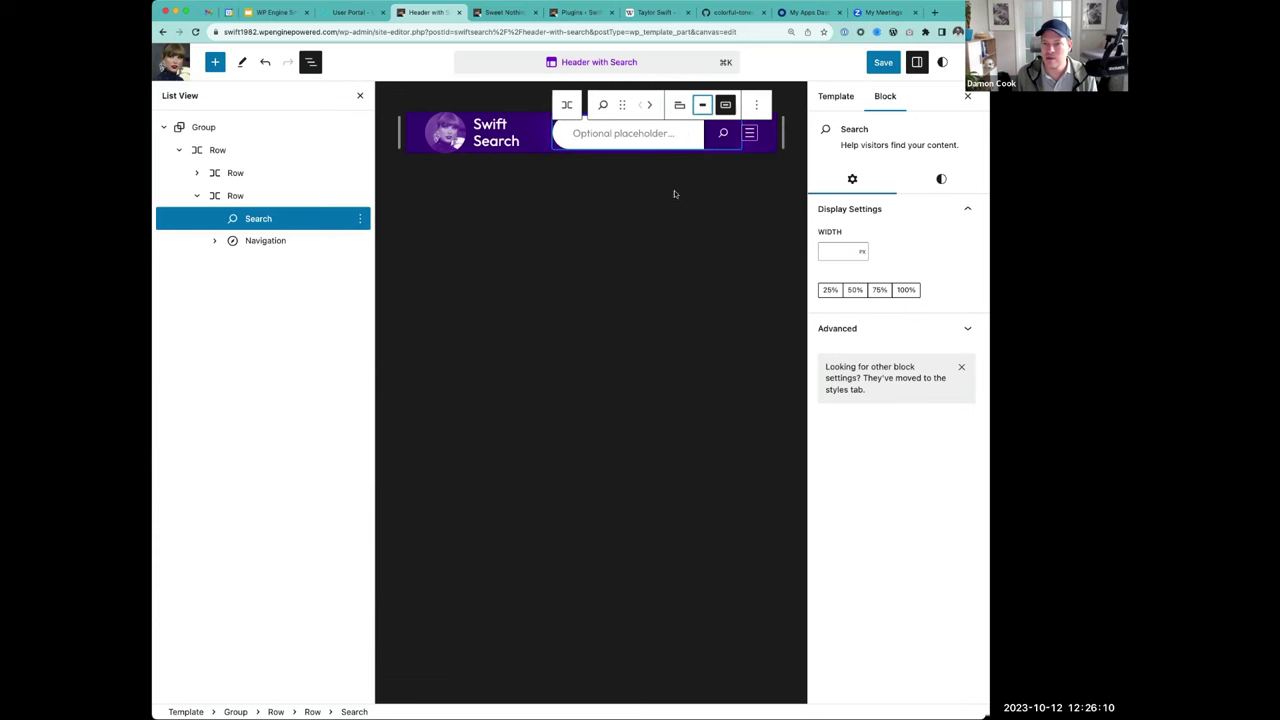
pyautogui.click(638, 303)
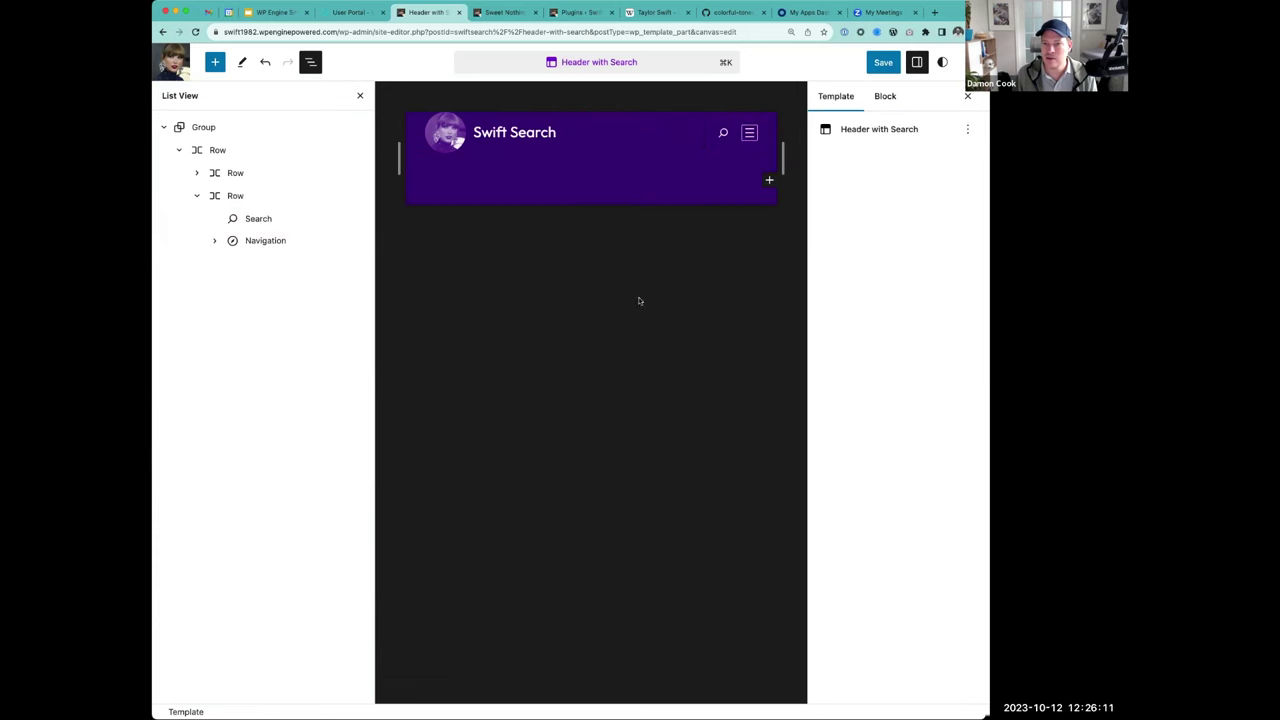
# - Set the header Search block's width to Fill and save the template part
pyautogui.click(725, 133)
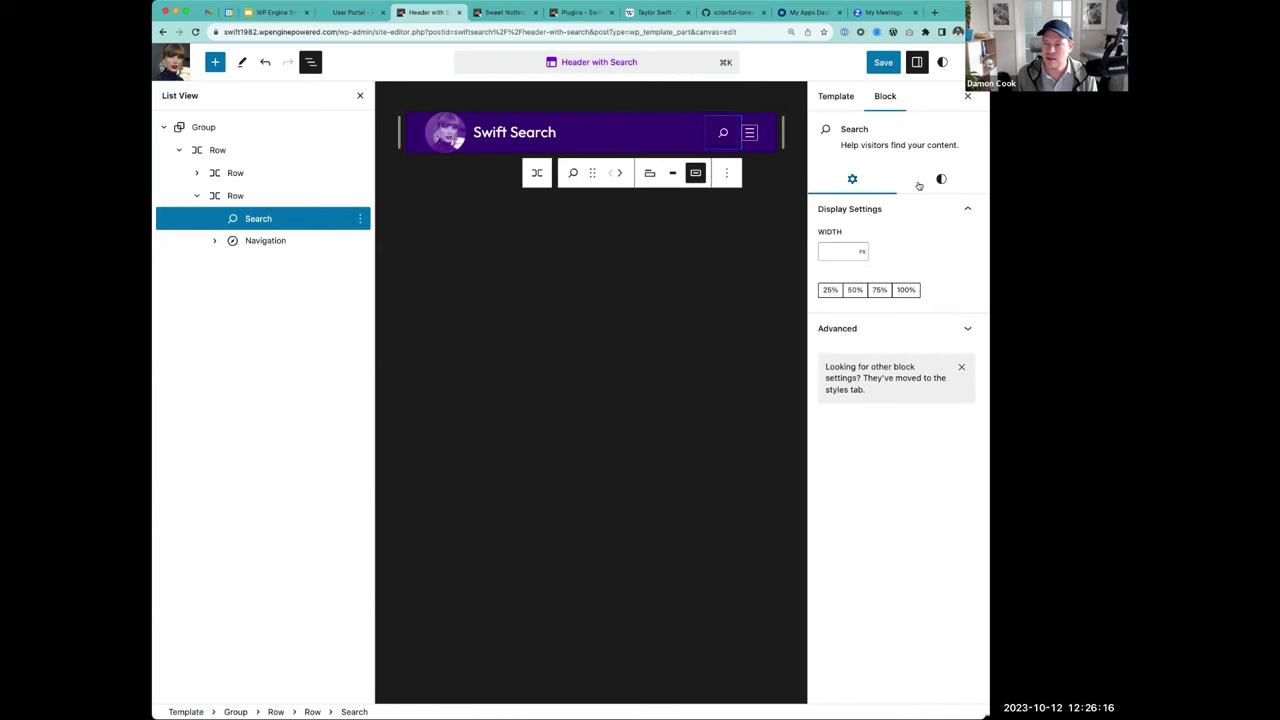
pyautogui.click(936, 181)
pyautogui.click(896, 426)
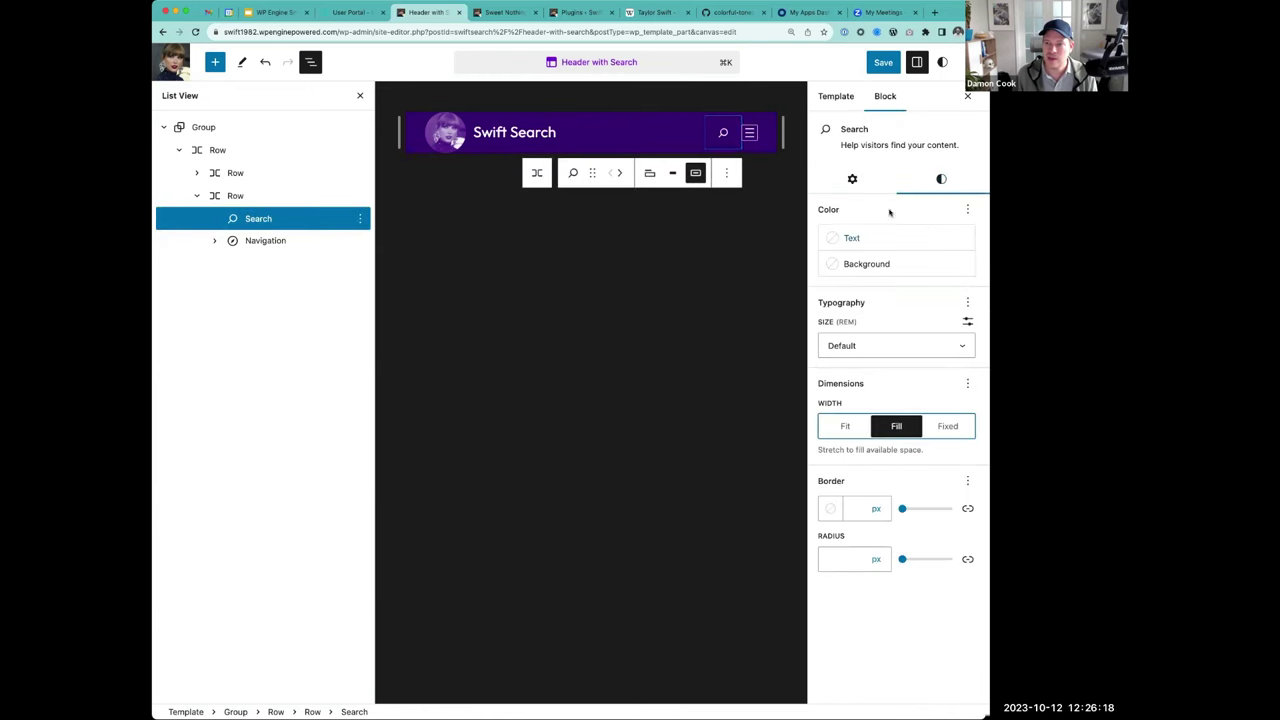
pyautogui.click(883, 62)
pyautogui.click(850, 62)
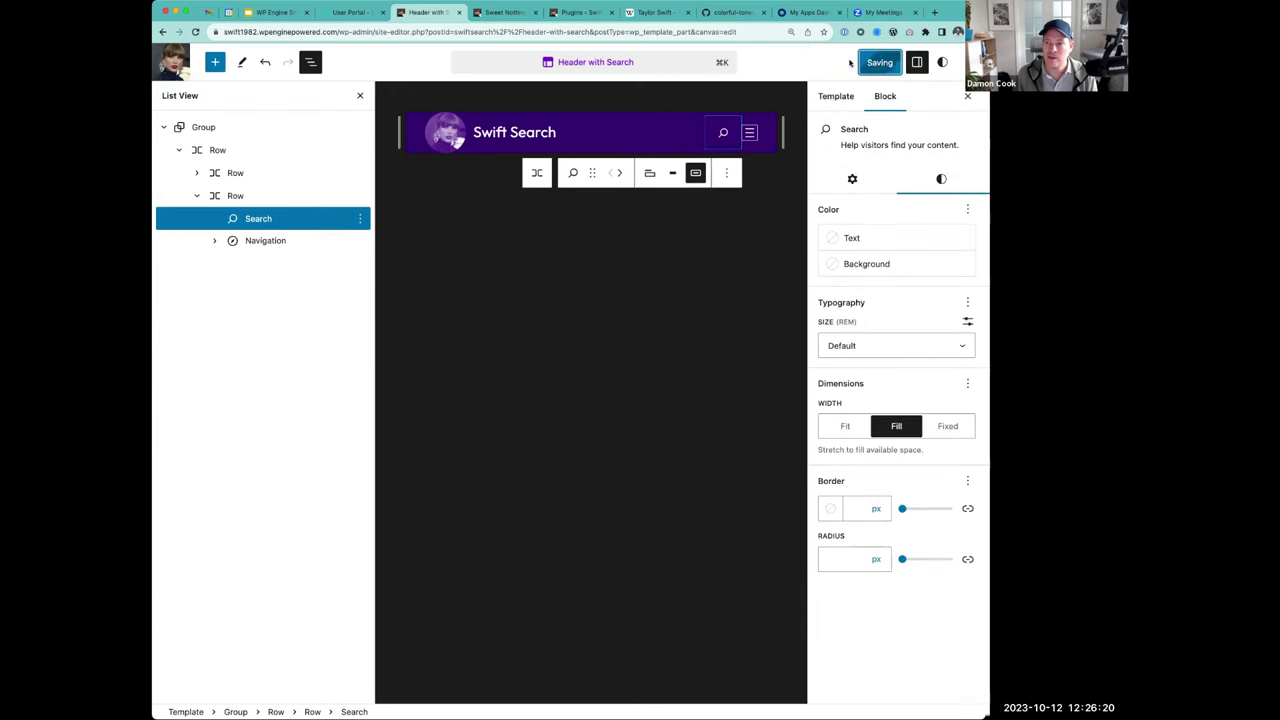
# - Leave the header template part and open the Archives Album template to check its header
pyautogui.click(172, 66)
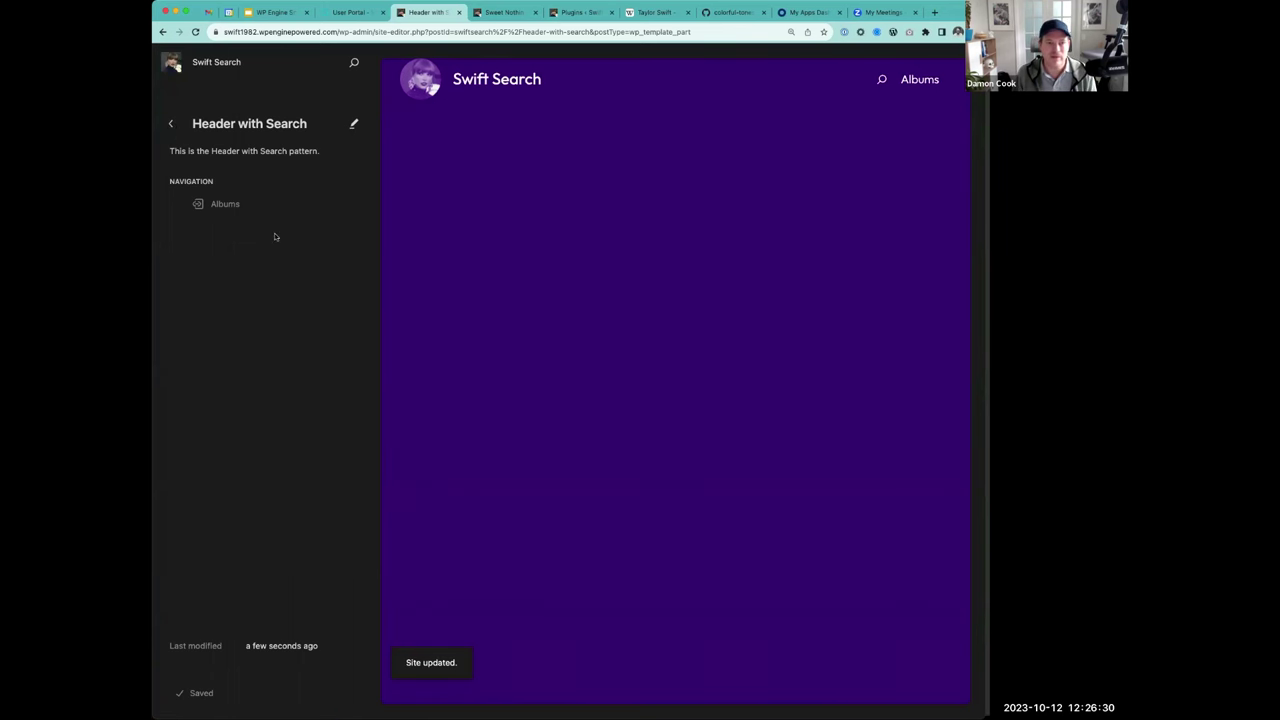
pyautogui.click(167, 125)
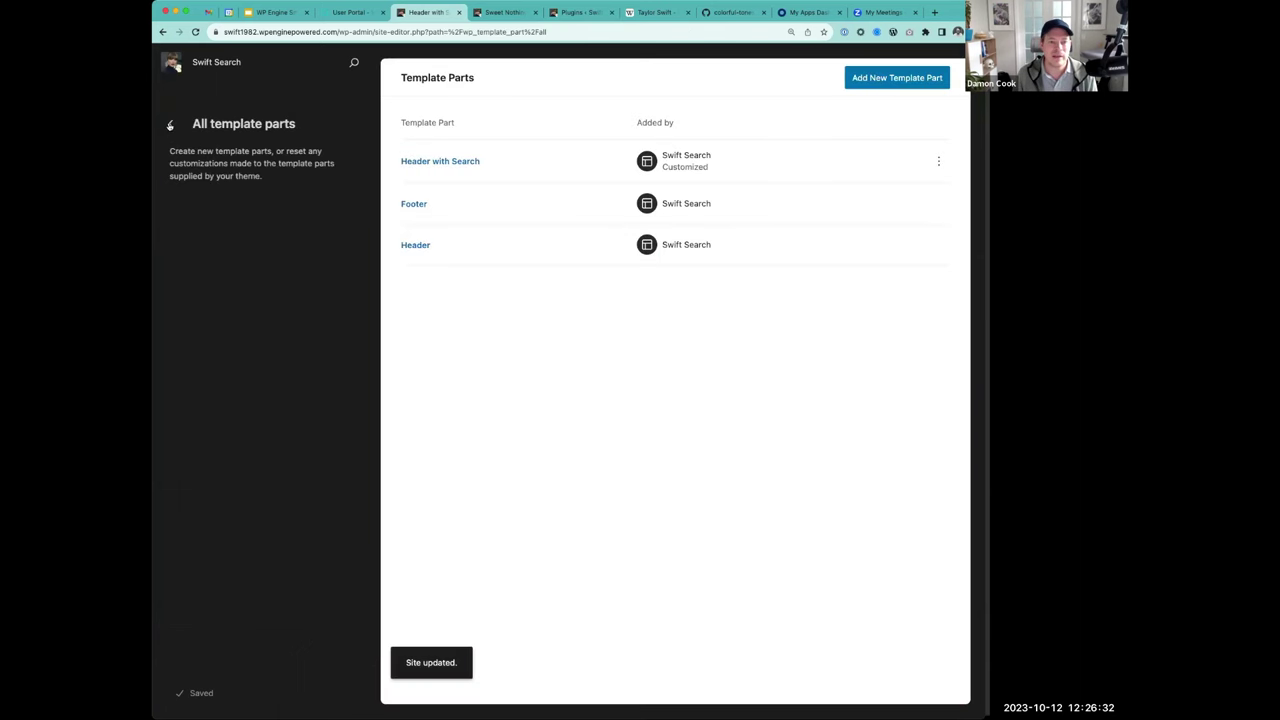
pyautogui.click(170, 124)
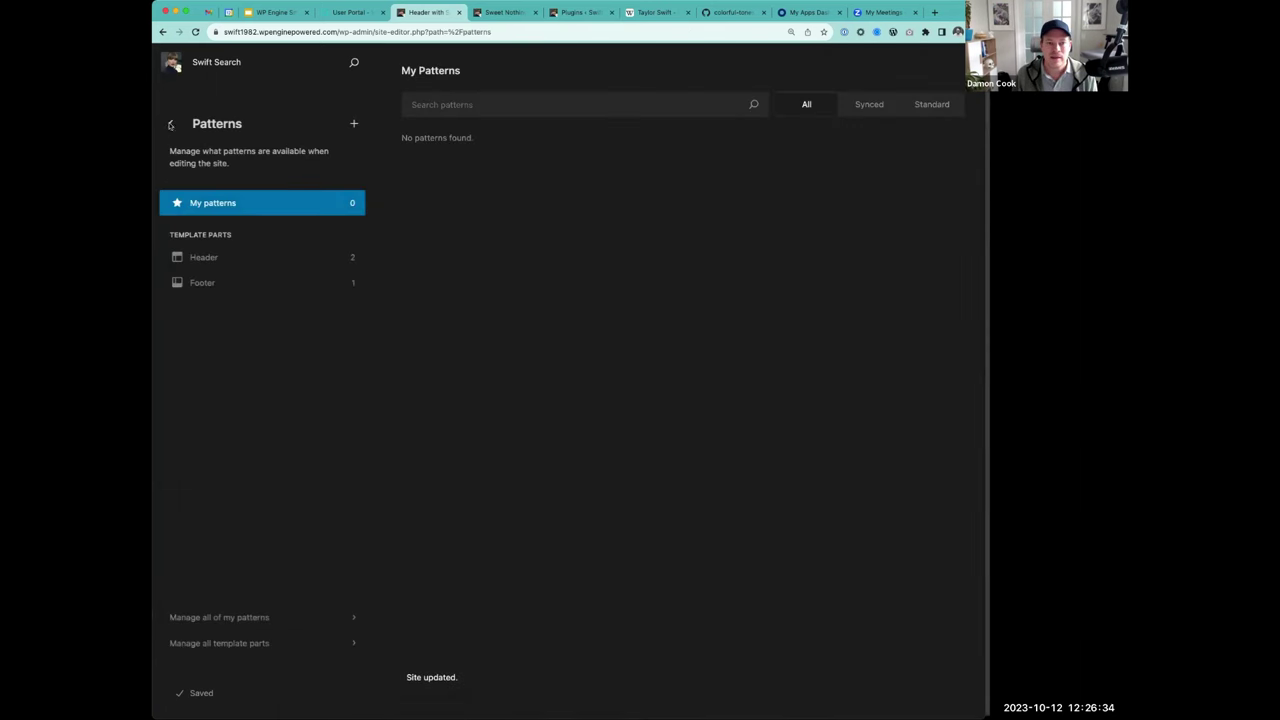
pyautogui.click(170, 124)
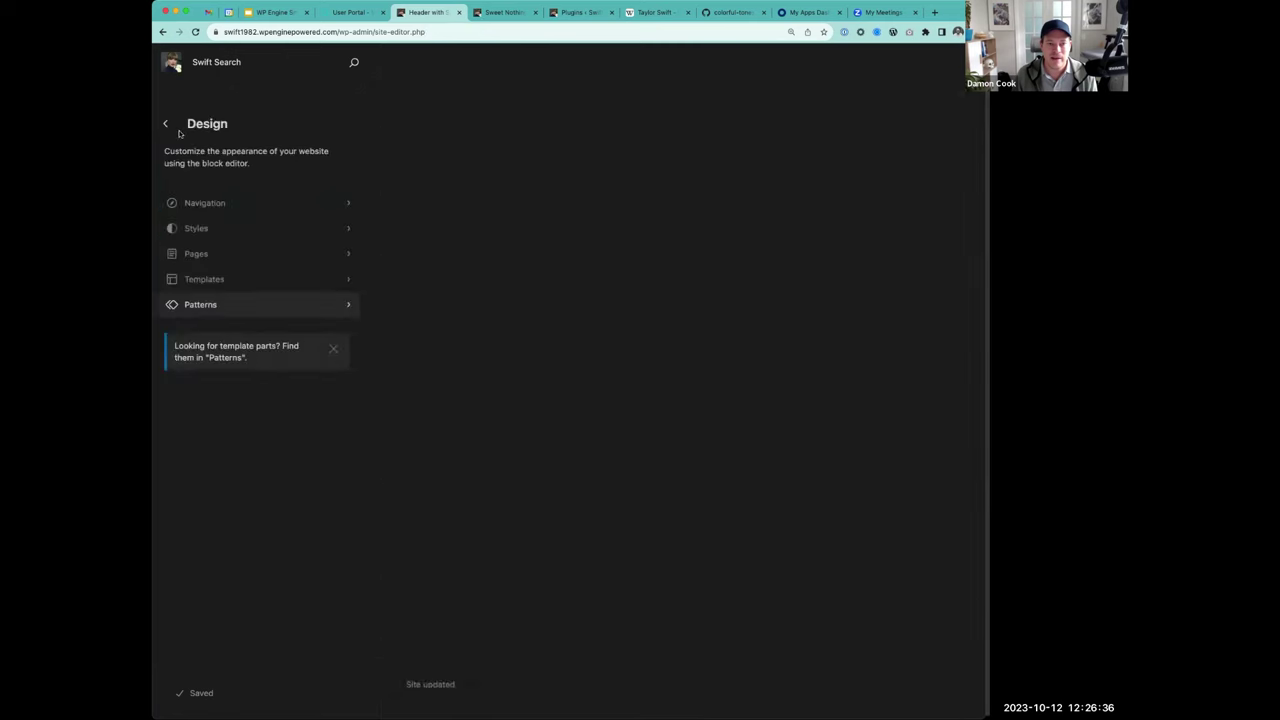
pyautogui.click(200, 278)
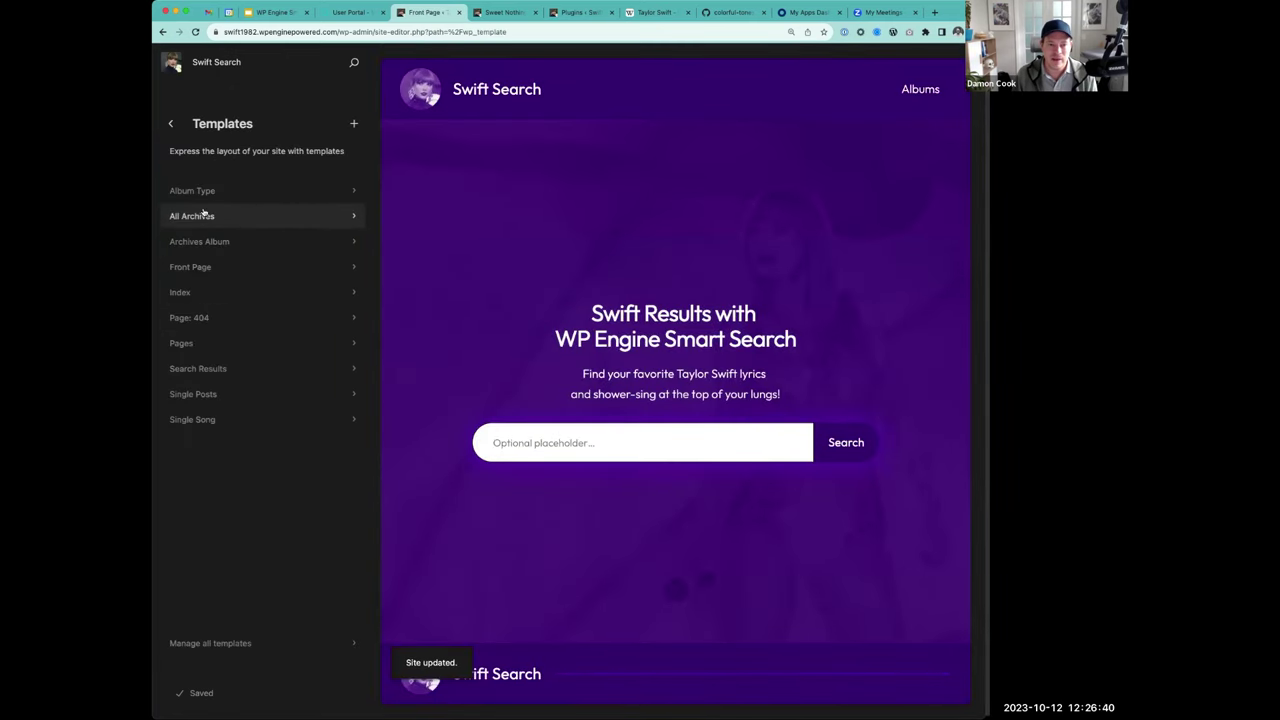
pyautogui.click(200, 242)
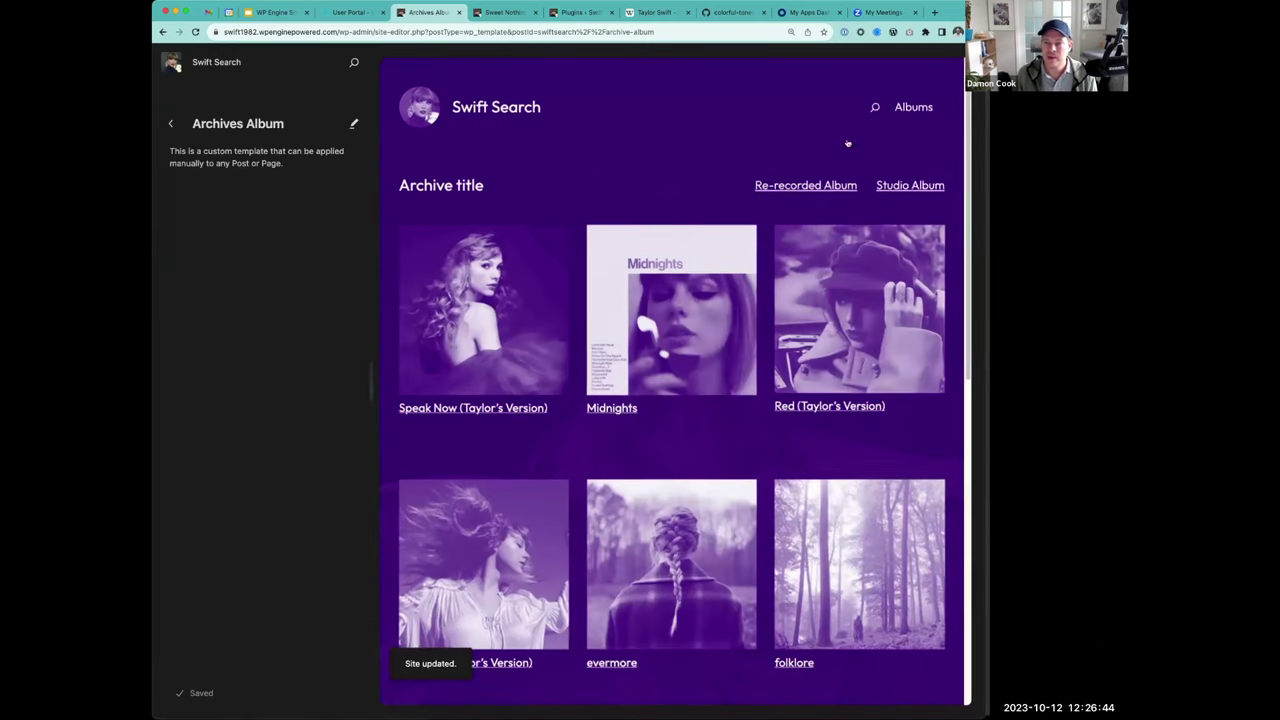
pyautogui.click(806, 103)
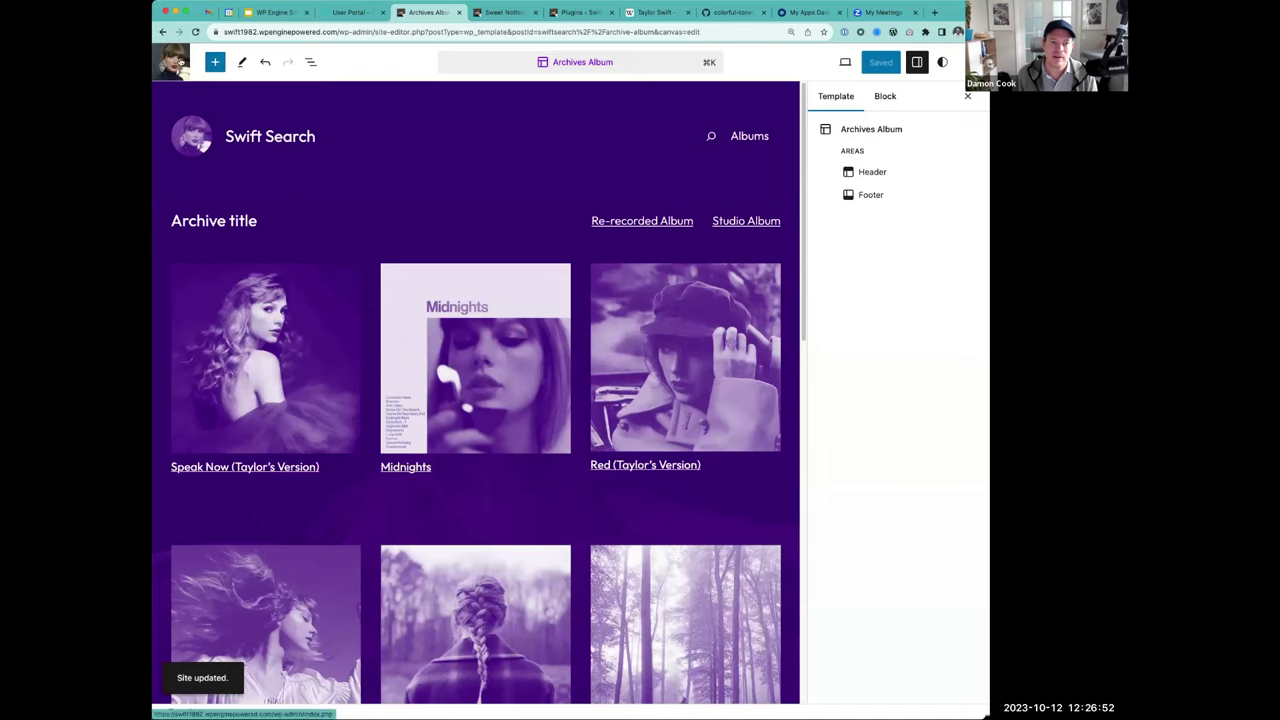
# - Exit the site editor, visit the live Swift Search site and open its Albums page
pyautogui.click(172, 62)
pyautogui.click(172, 62)
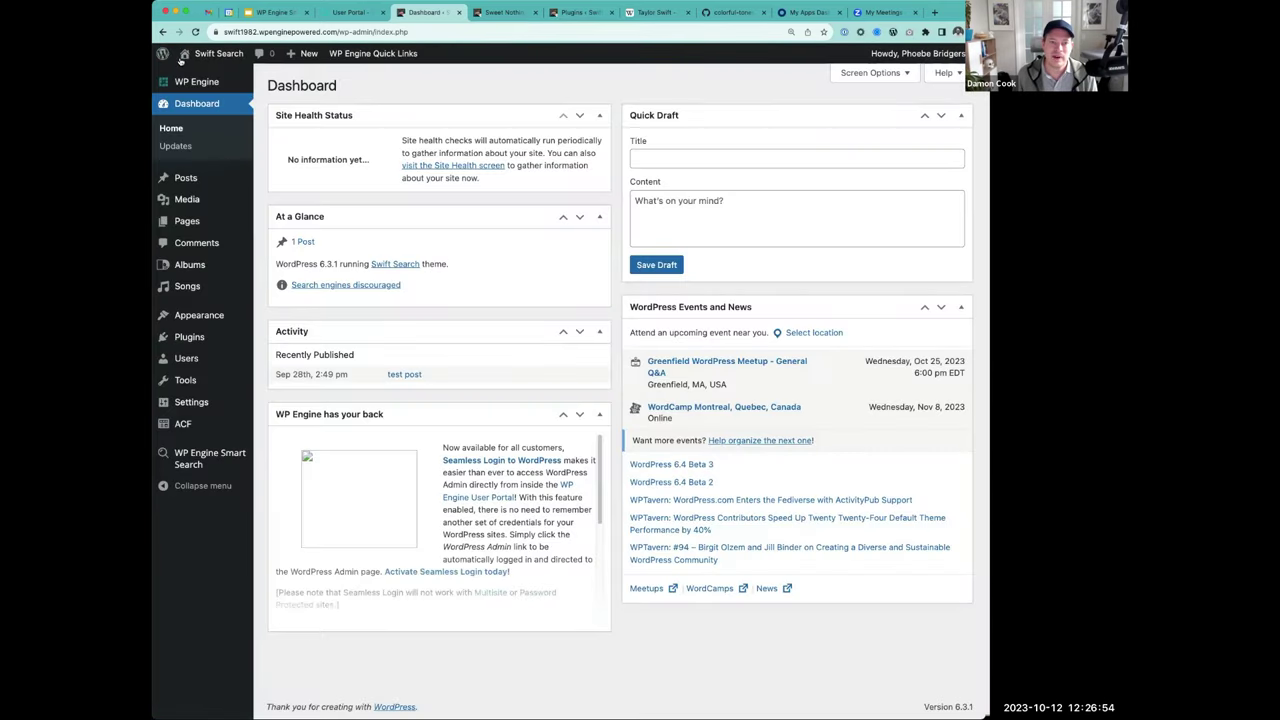
pyautogui.click(205, 76)
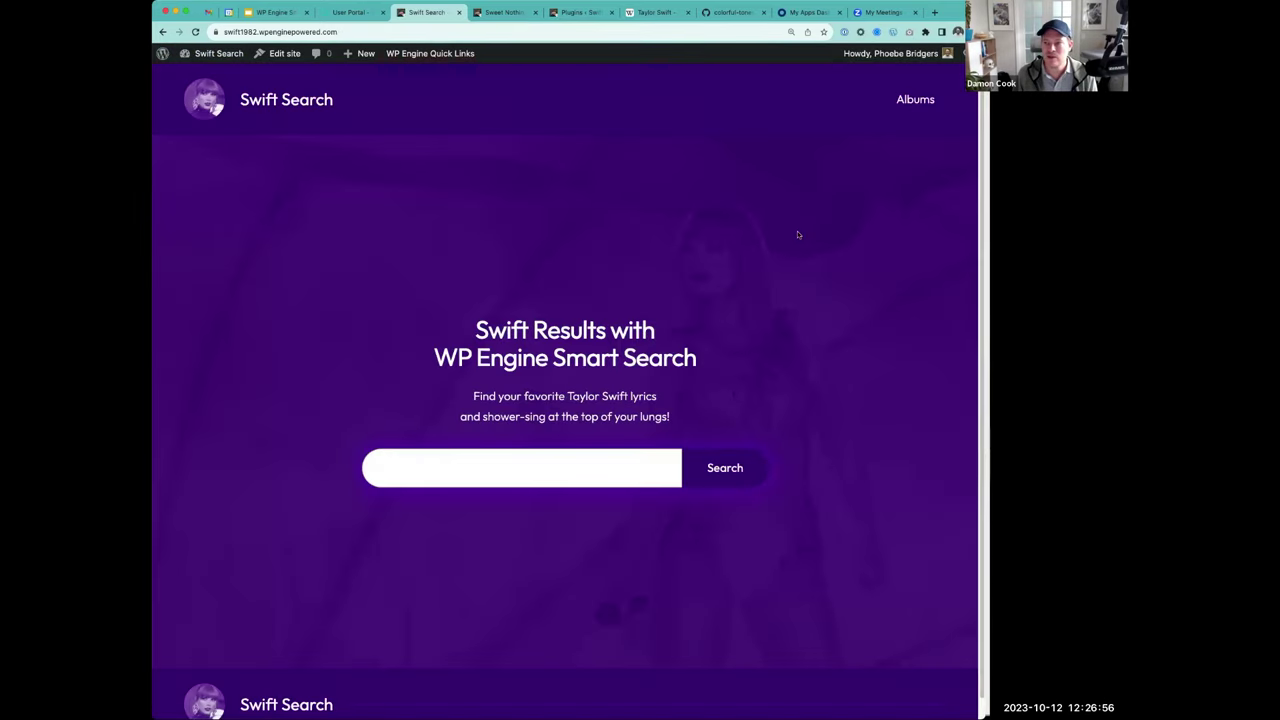
pyautogui.click(915, 99)
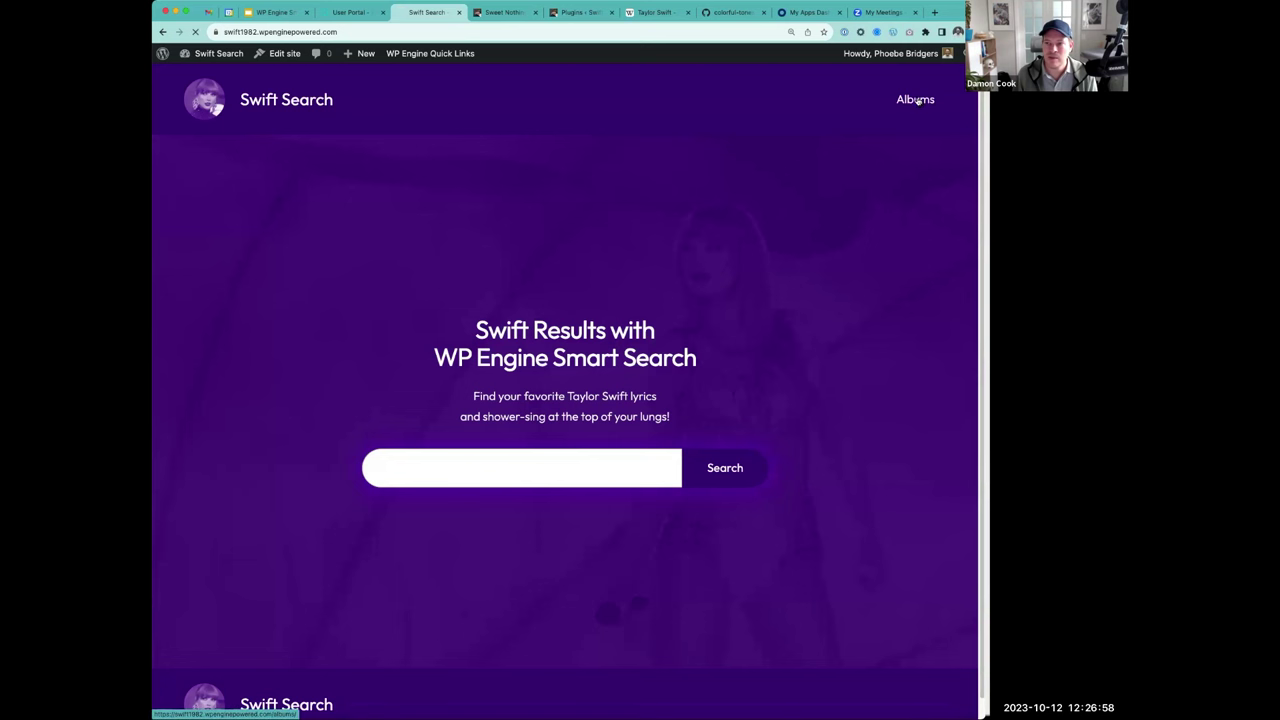
# - Expand the header search on the Albums page and search for "scarf AND red"
pyautogui.click(877, 99)
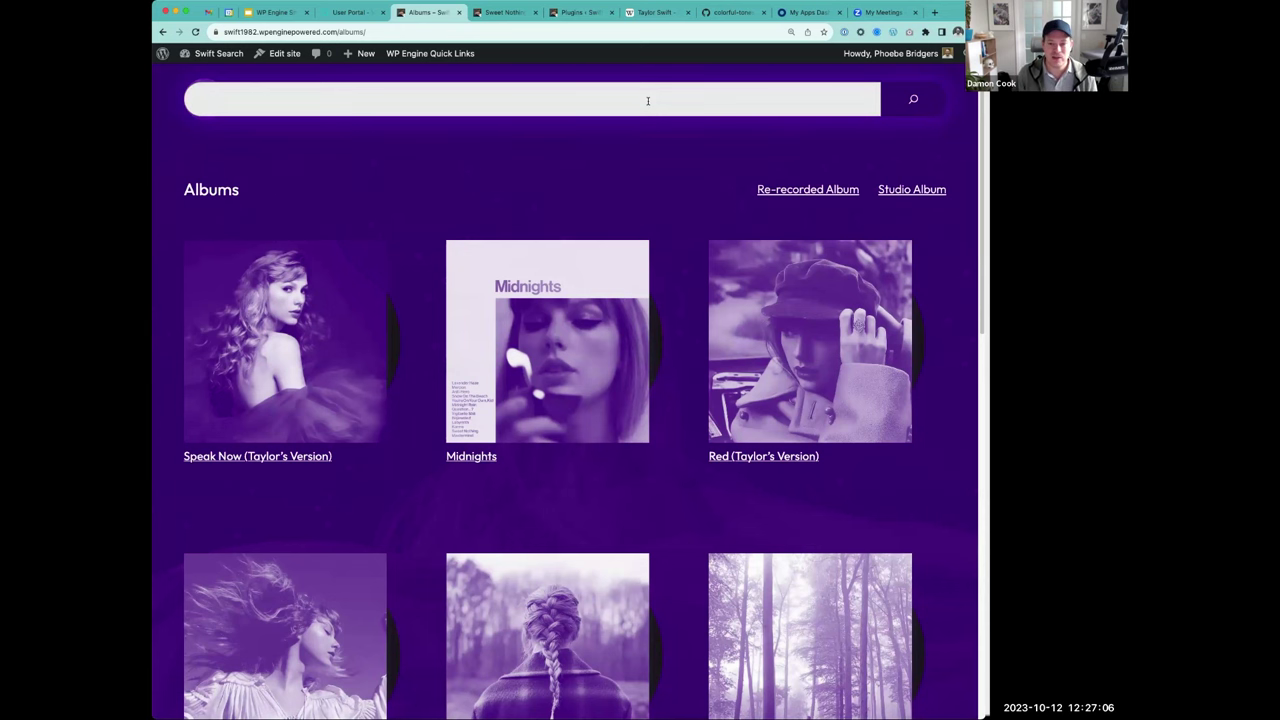
pyautogui.write('mi')
pyautogui.press('BackSpace')
pyautogui.press('BackSpace')
pyautogui.write('scarf')
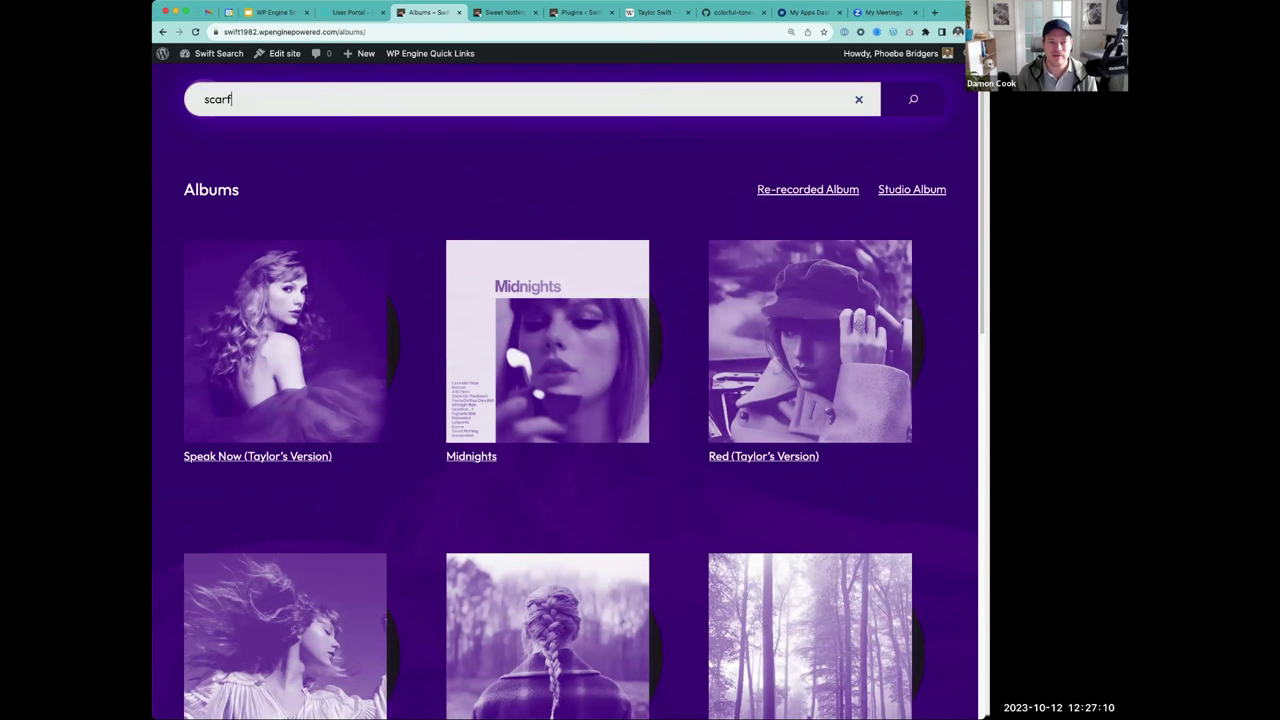
pyautogui.write(' AND red')
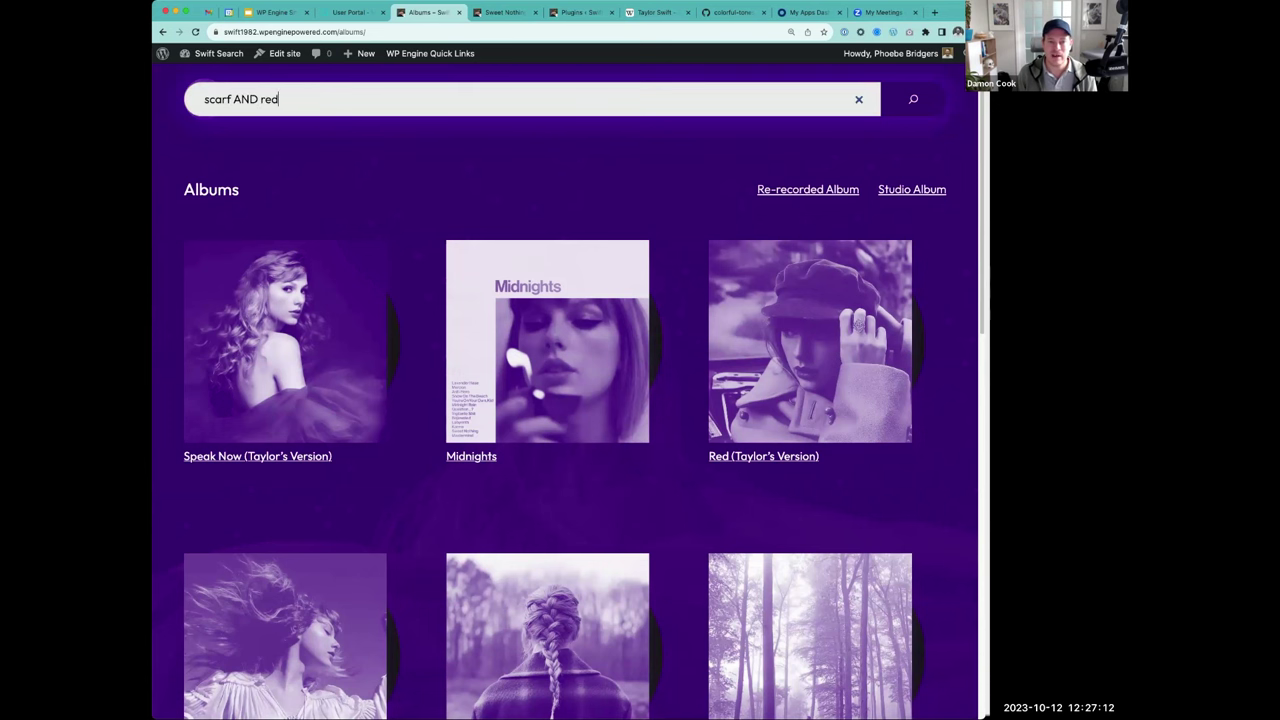
pyautogui.press('Return')
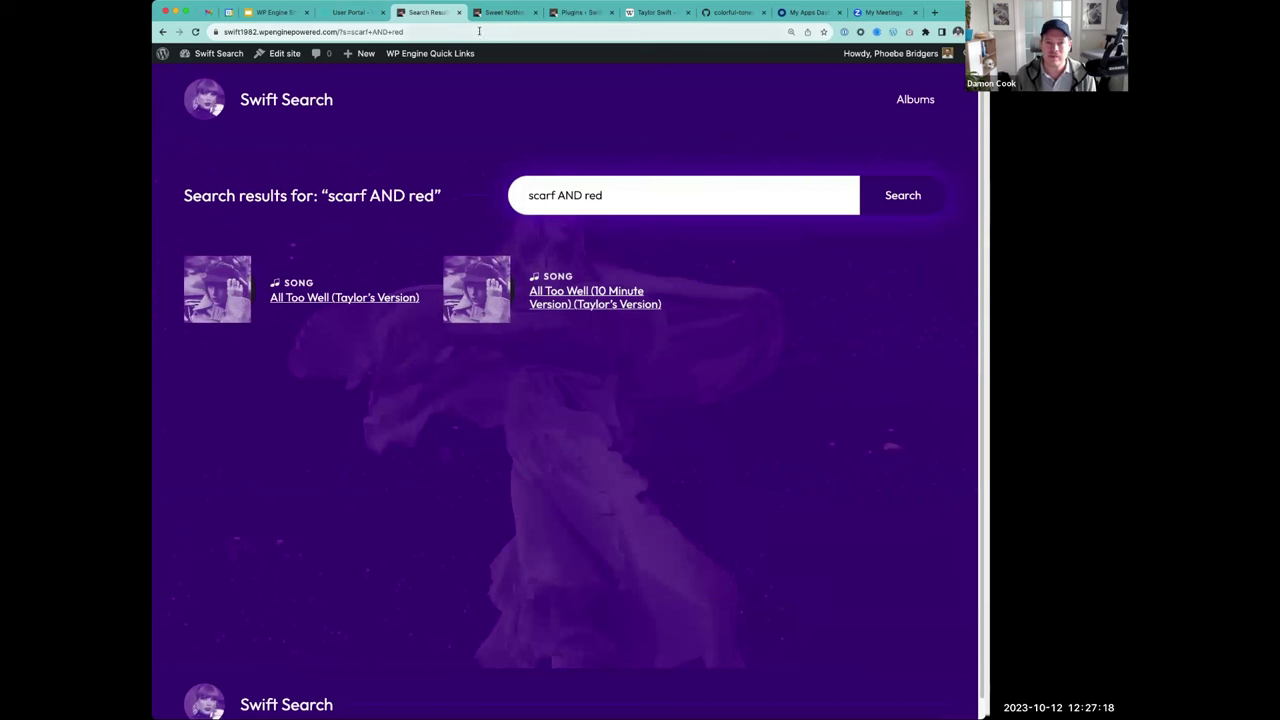
# - Open the All Too Well (Taylor's Version) song from the search results and read through its lyrics for "scarf" and "red"
pyautogui.click(340, 298)
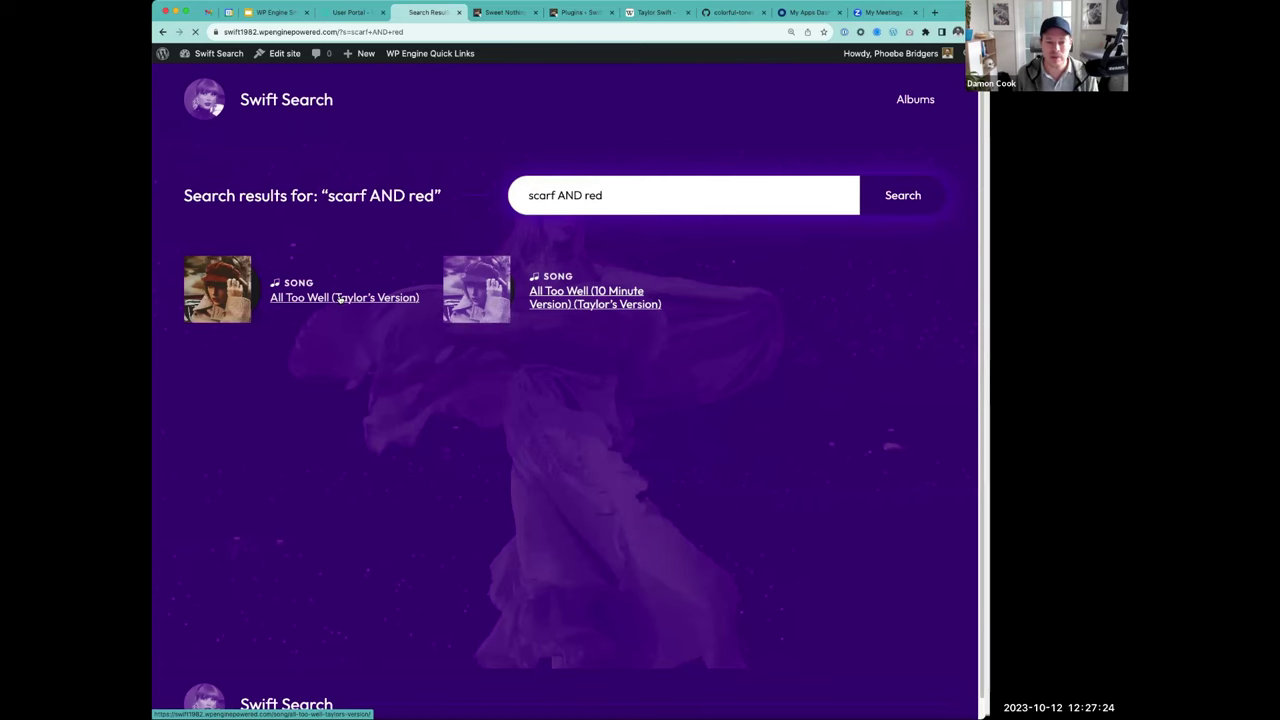
pyautogui.scroll(-3, 362, 373)
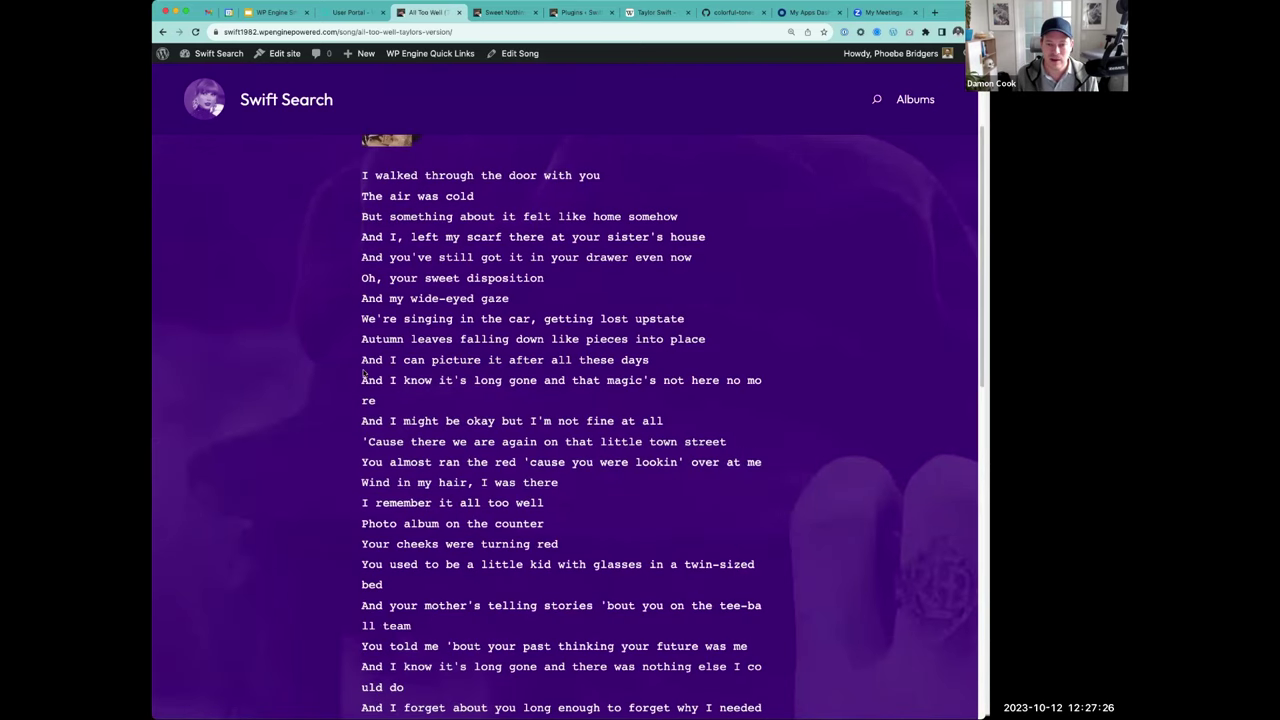
pyautogui.scroll(-5, 636, 342)
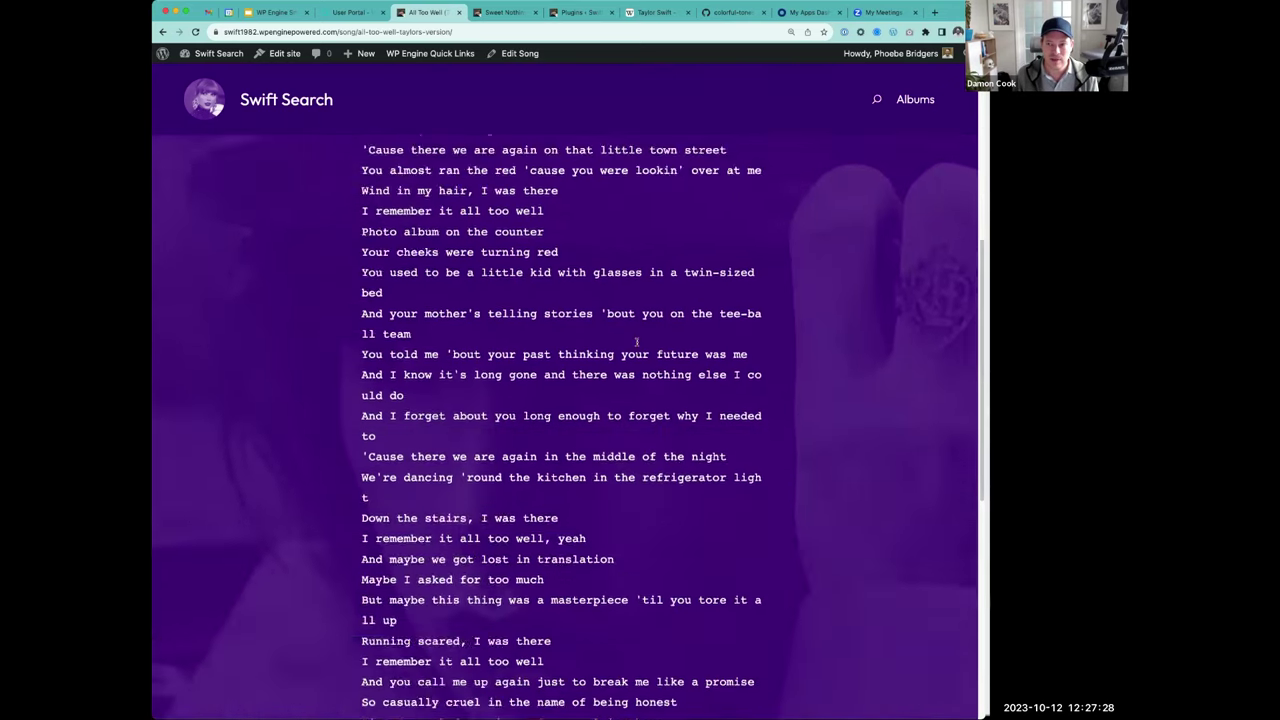
pyautogui.scroll(-3, 636, 342)
pyautogui.scroll(-3, 691, 320)
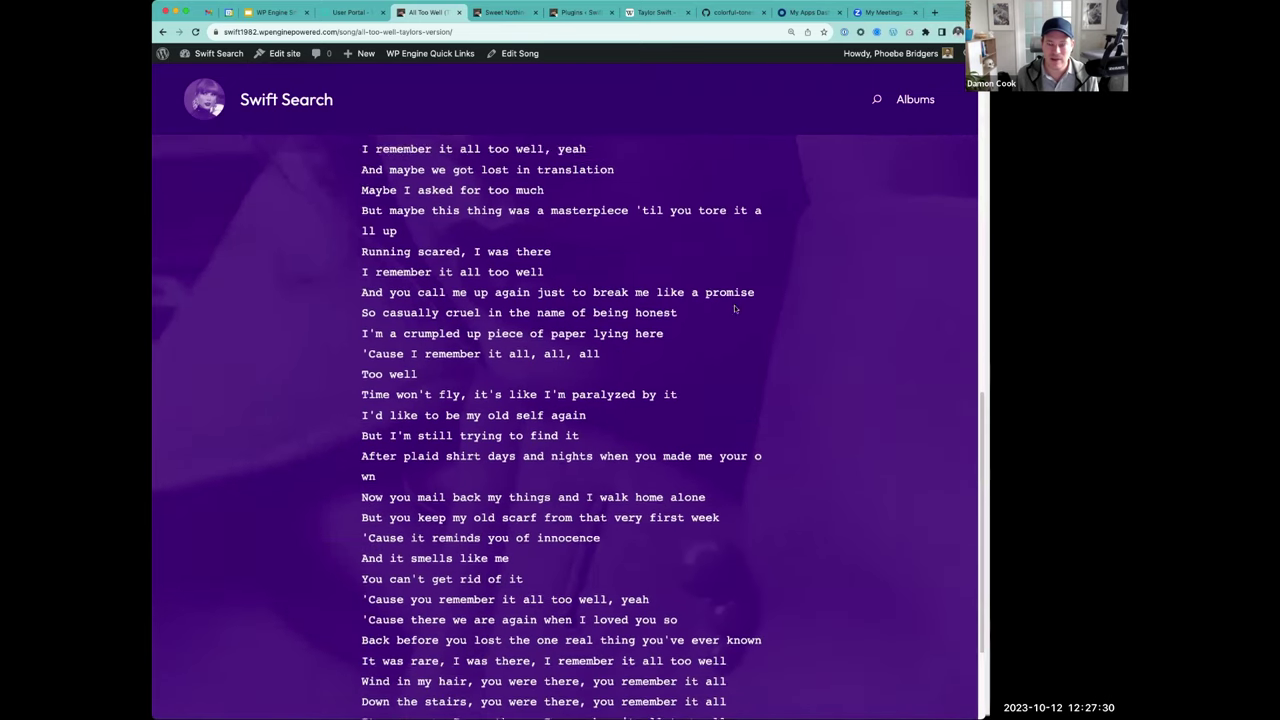
pyautogui.scroll(-3, 690, 325)
# - Expand the header search on the song page, ready for a new query
pyautogui.click(875, 99)
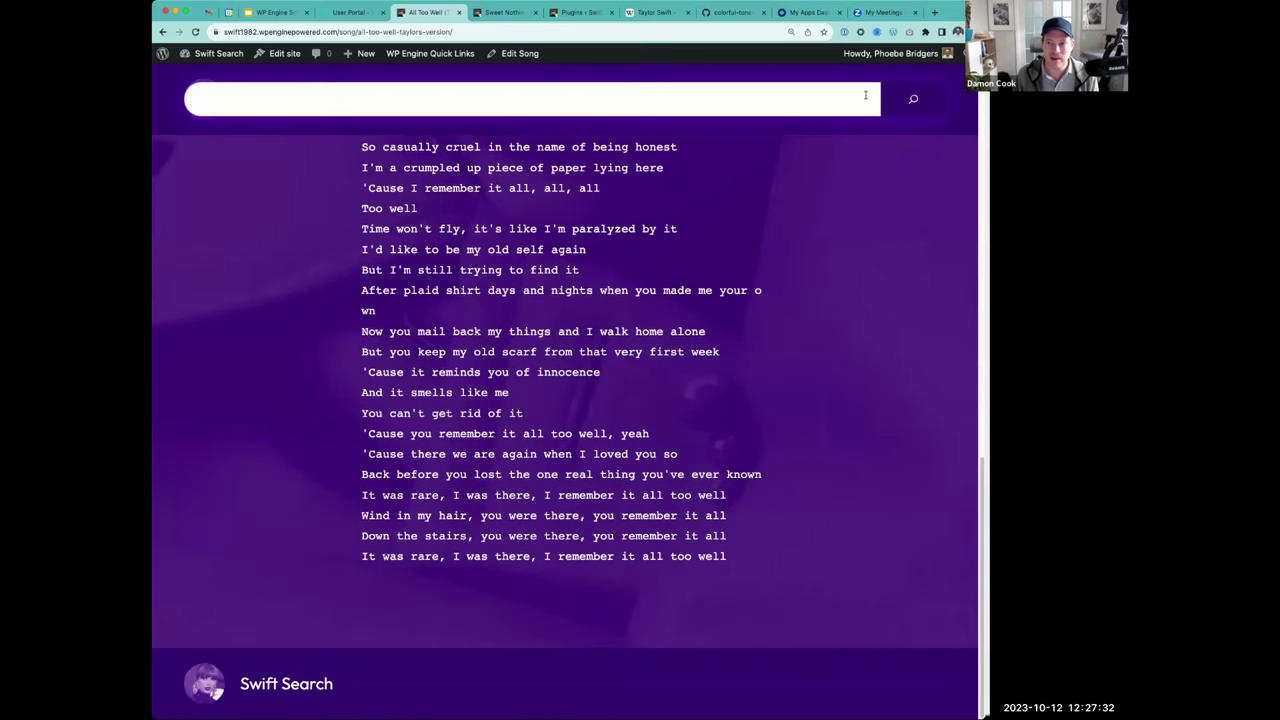
pyautogui.click(812, 98)
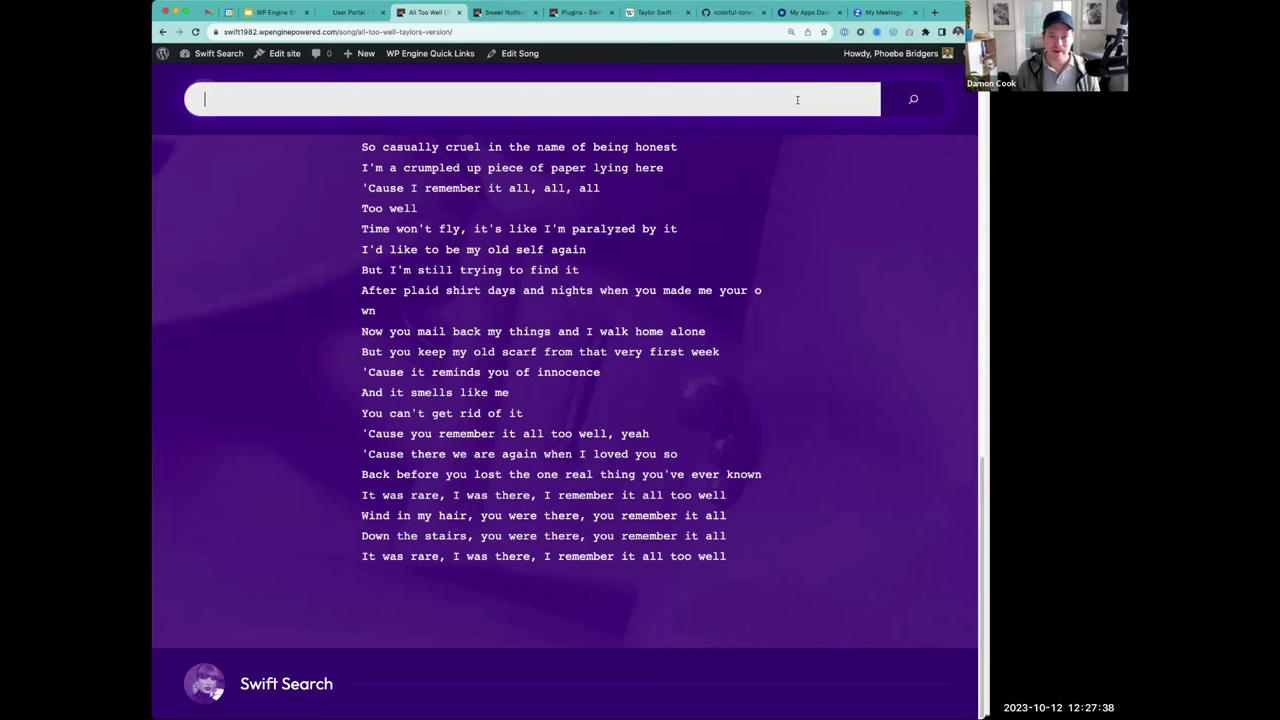
pyautogui.write('pei')
pyautogui.press('BackSpace')
pyautogui.press('BackSpace')
pyautogui.press('BackSpace')
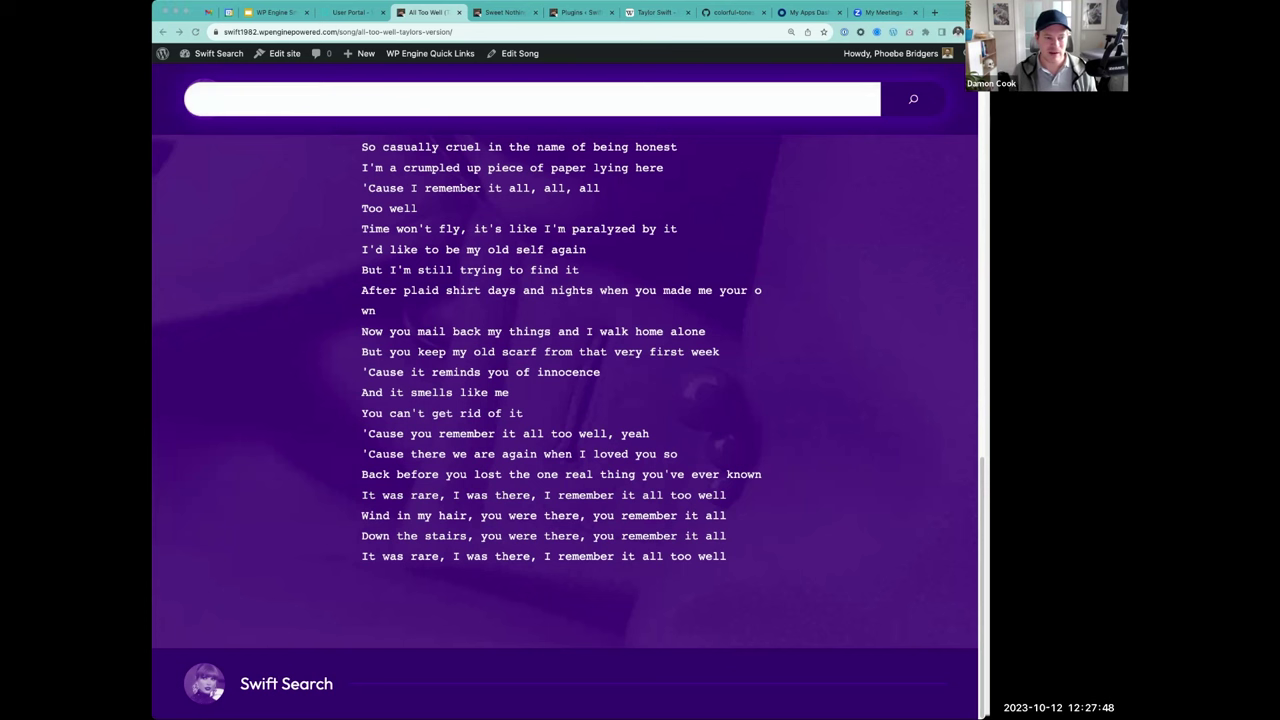
# - Search the site from the header for "warning OR red"
pyautogui.click(247, 107)
pyautogui.write('warn')
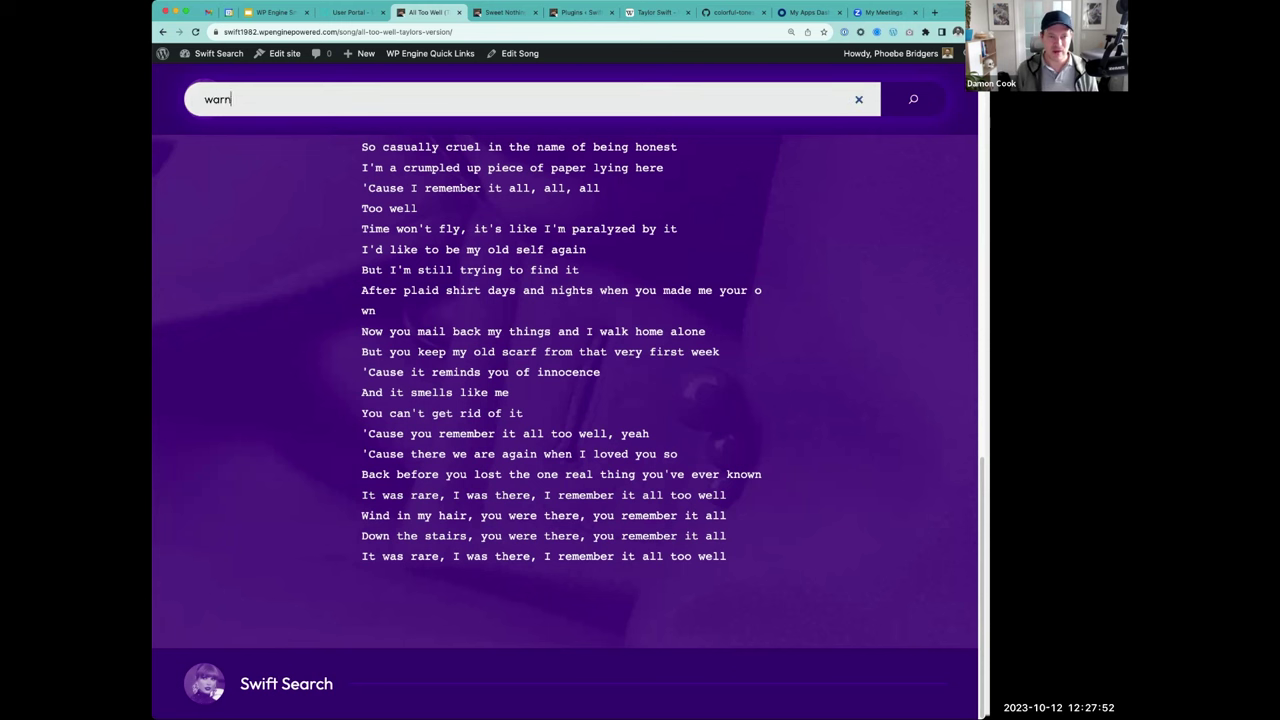
pyautogui.write('ing OR red')
pyautogui.press('Return')
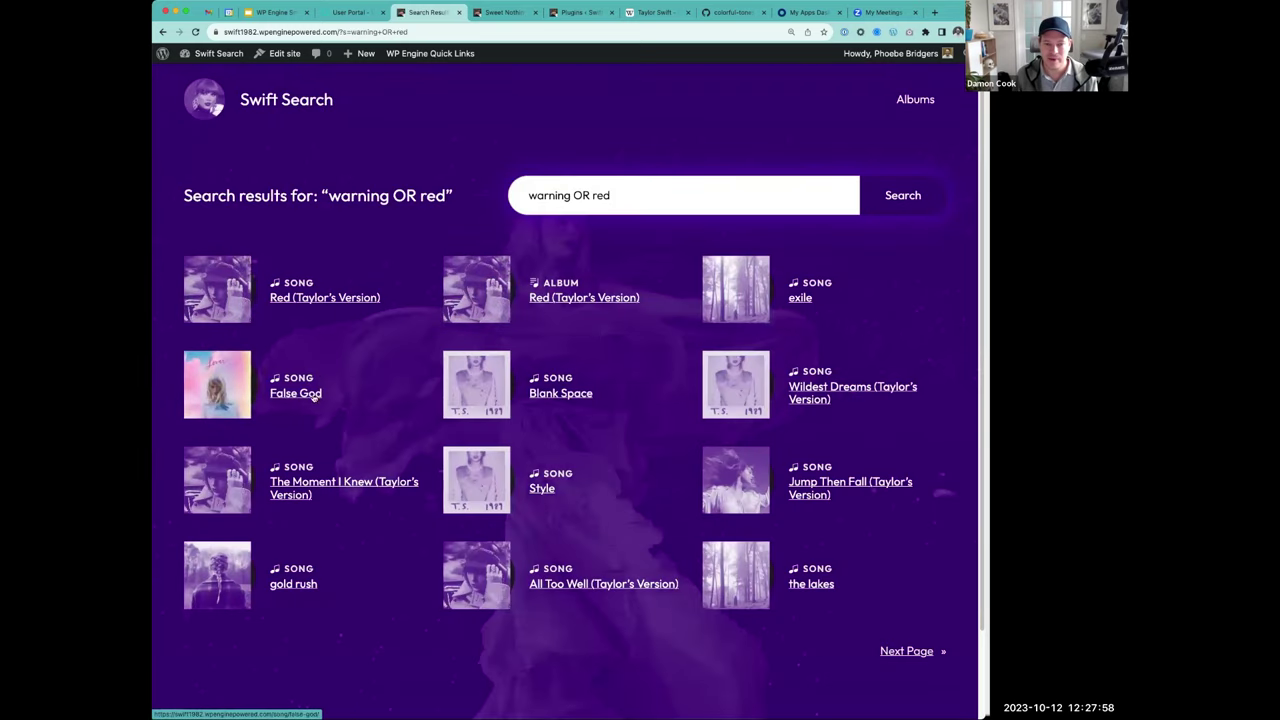
# - Open the Blank Space song from the search results and find "red" within its page text
pyautogui.click(489, 382)
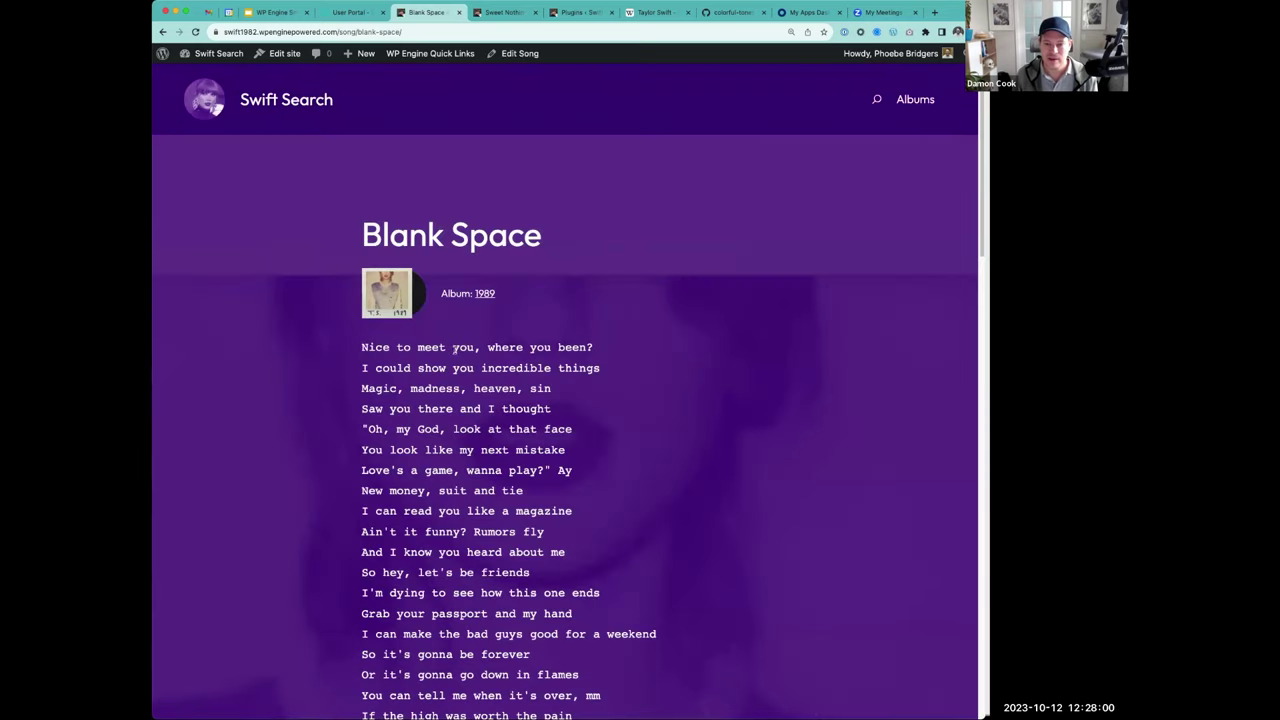
pyautogui.scroll(-3, 488, 331)
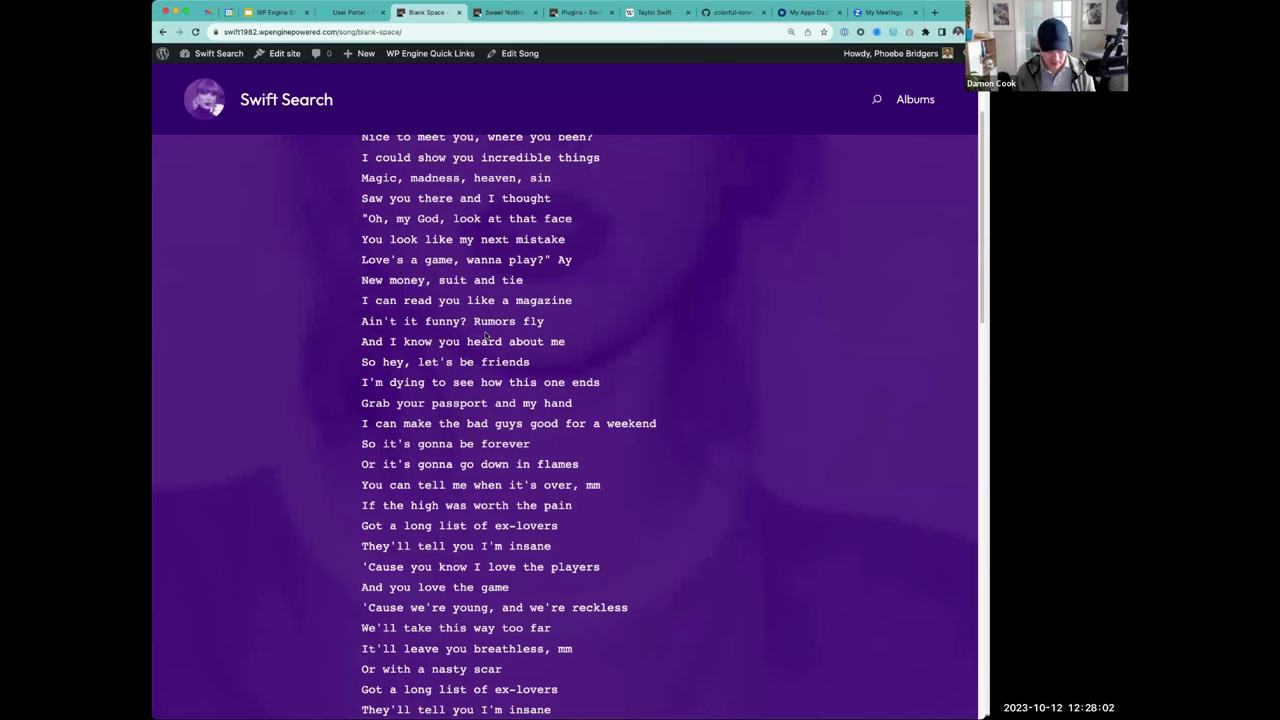
pyautogui.press('super+f')
pyautogui.write('red')
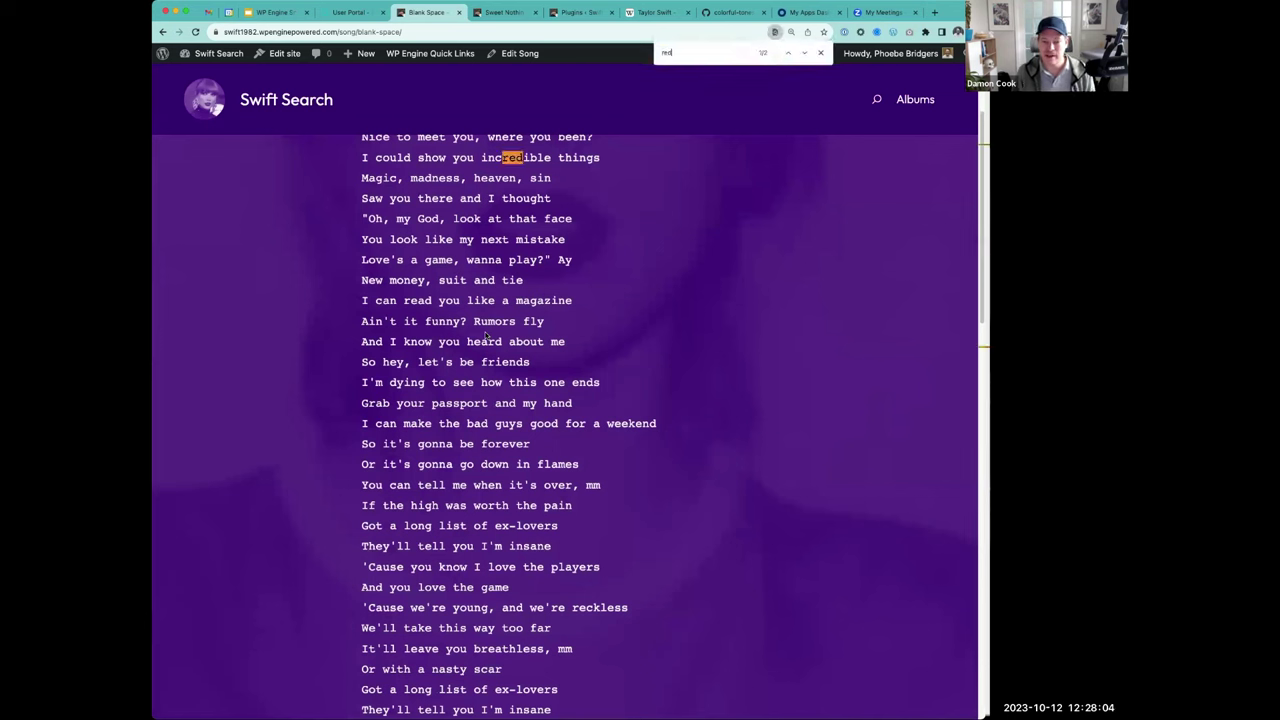
pyautogui.press('BackSpace')
pyautogui.press('BackSpace')
pyautogui.press('BackSpace')
pyautogui.write('a')
pyautogui.press('BackSpace')
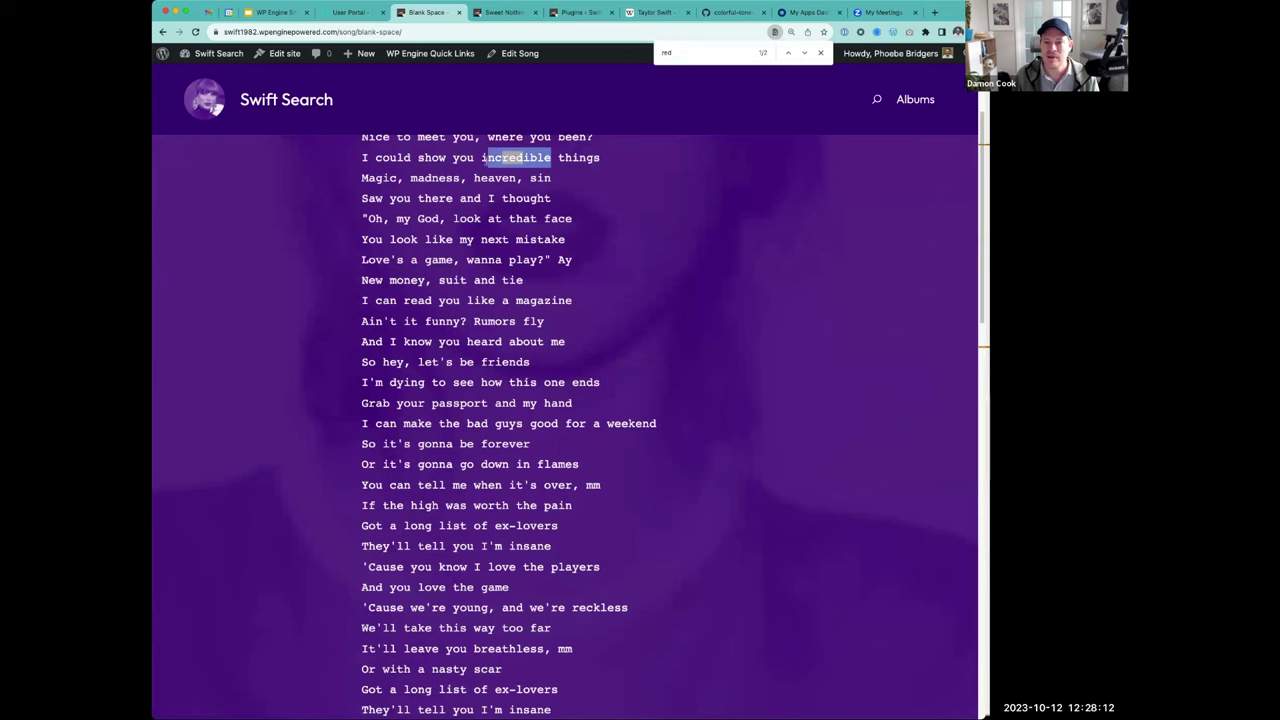
# - Find "warning" within the Blank Space page and look through the lyrics for related wording
pyautogui.press('cmd+a')
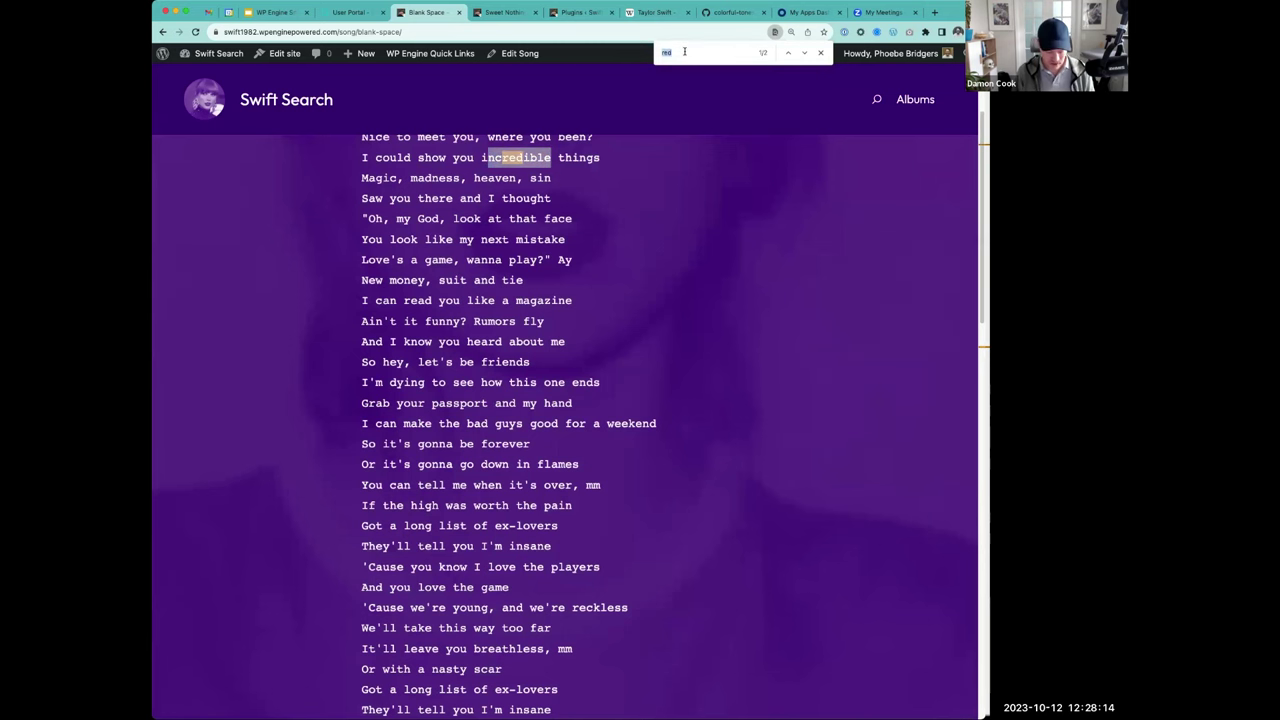
pyautogui.write('warning')
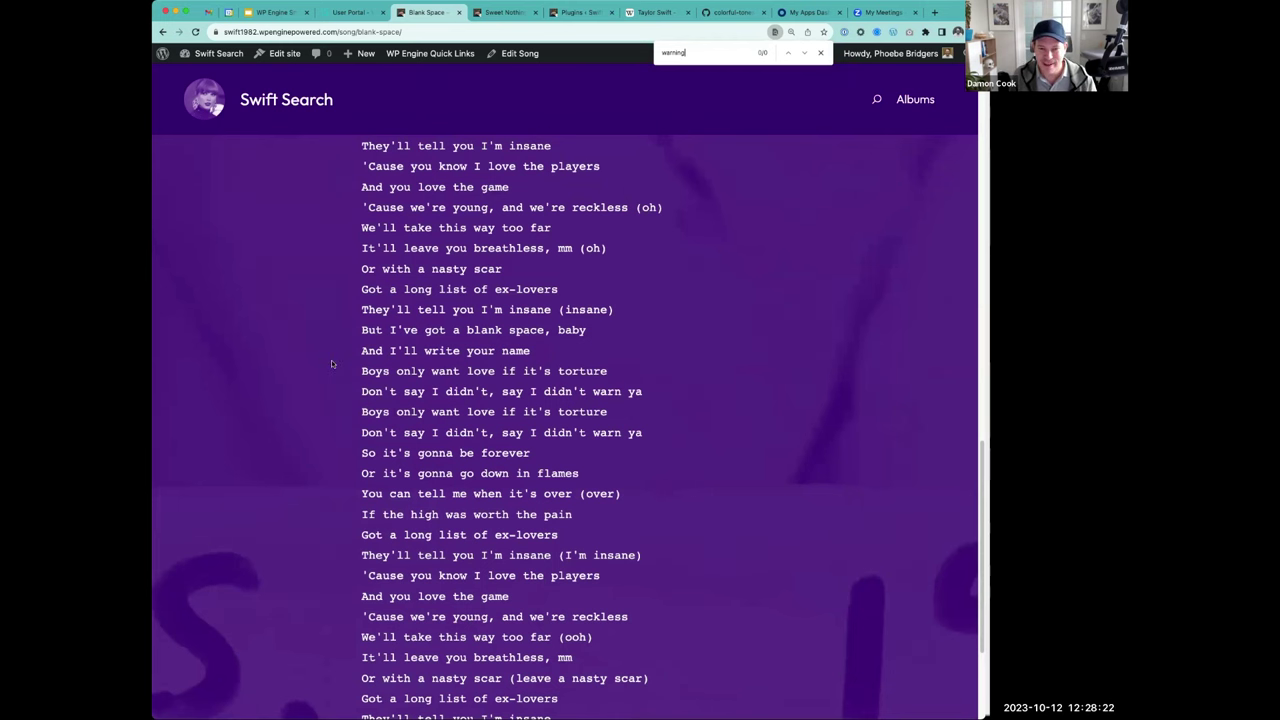
pyautogui.scroll(-2, 331, 360)
pyautogui.scroll(6, 331, 360)
pyautogui.scroll(10, 331, 363)
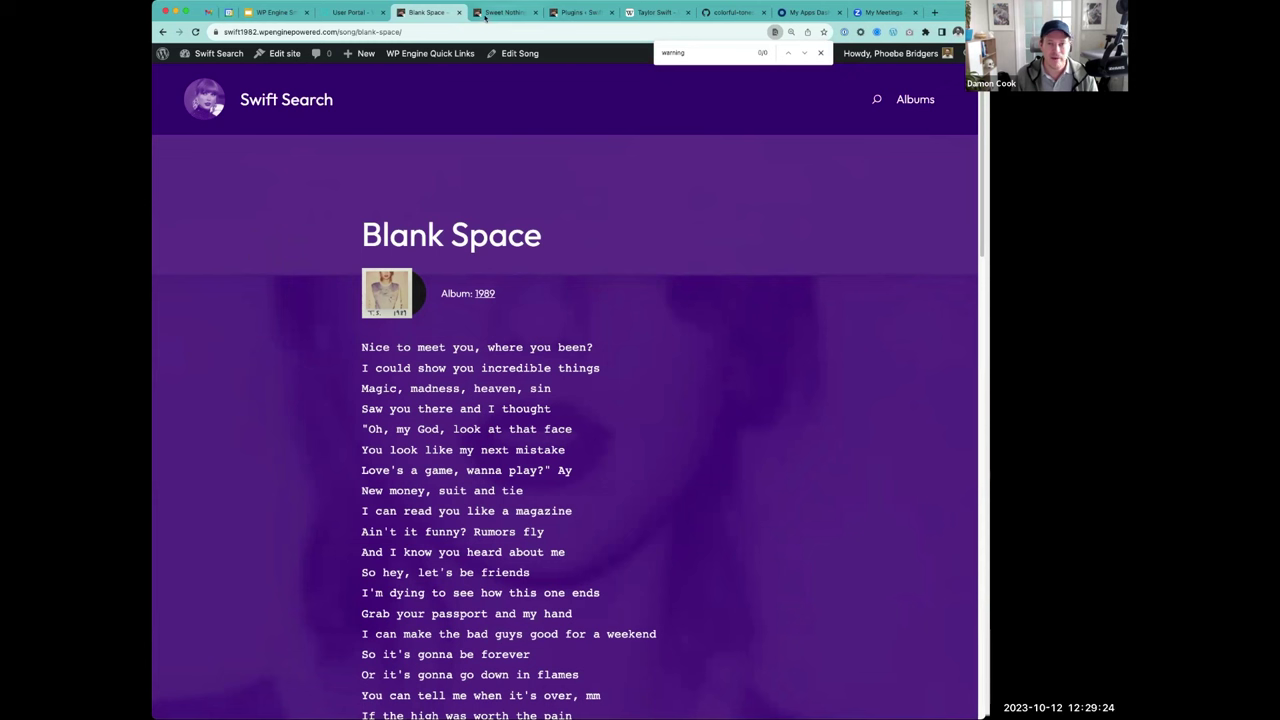
# - Open the WP Engine Smart Search configuration in the site admin and review the searchable fields and weights of all models
pyautogui.click(200, 72)
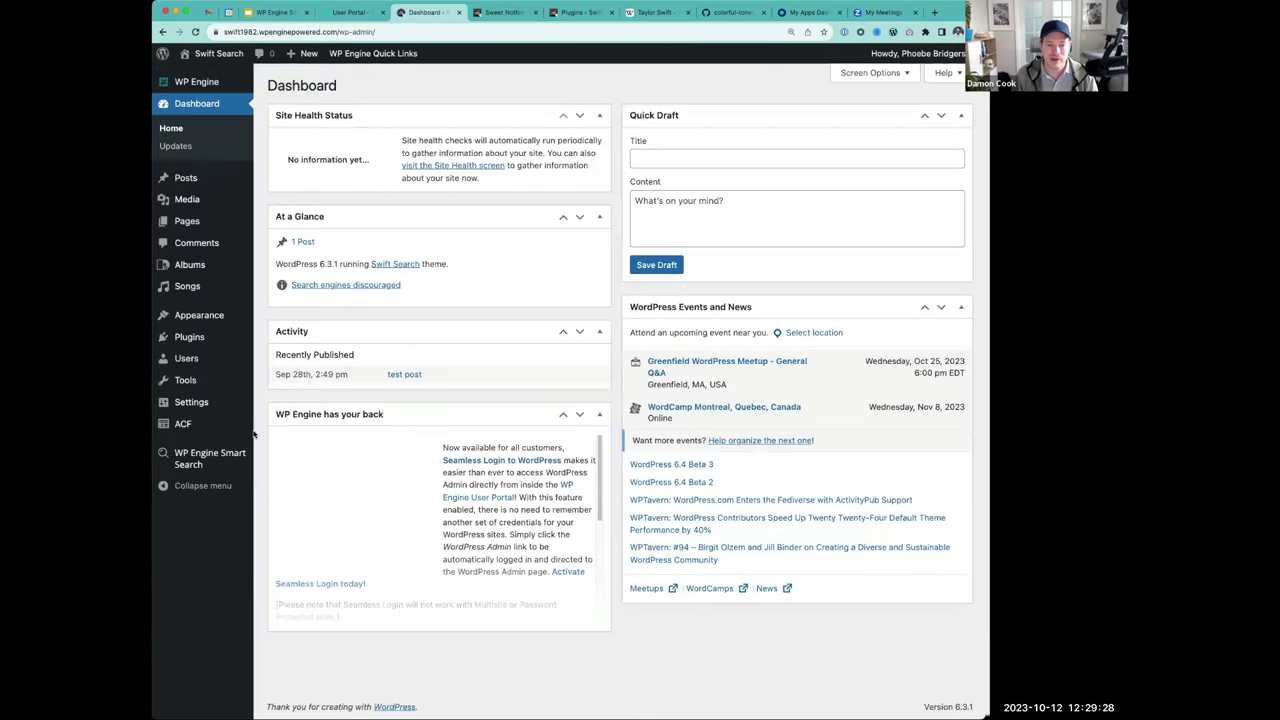
pyautogui.moveTo(228, 456)
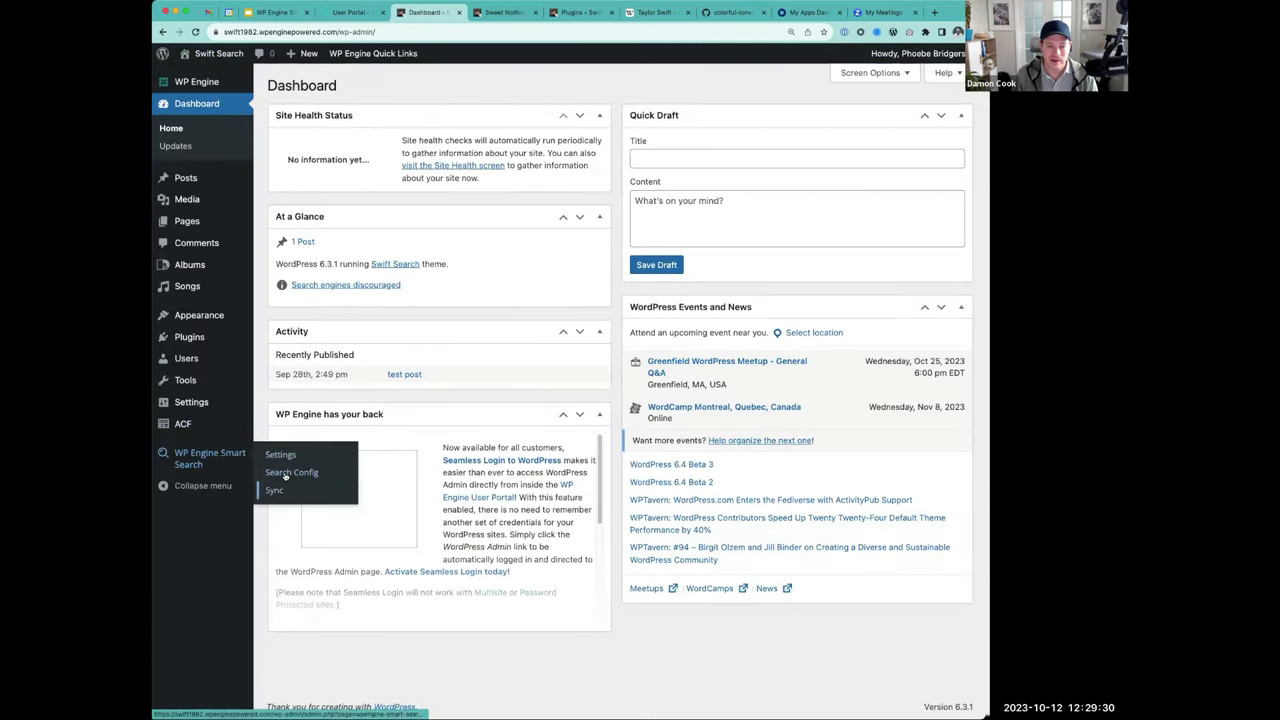
pyautogui.click(282, 472)
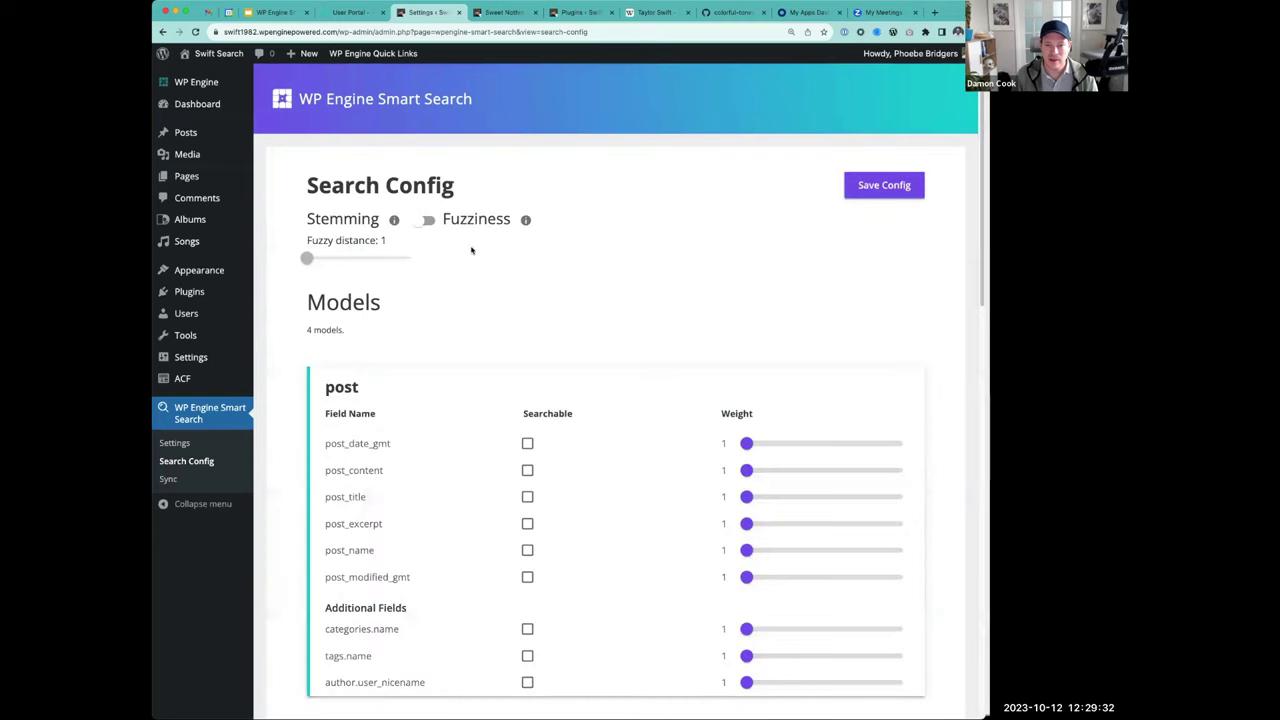
pyautogui.scroll(-2, 509, 260)
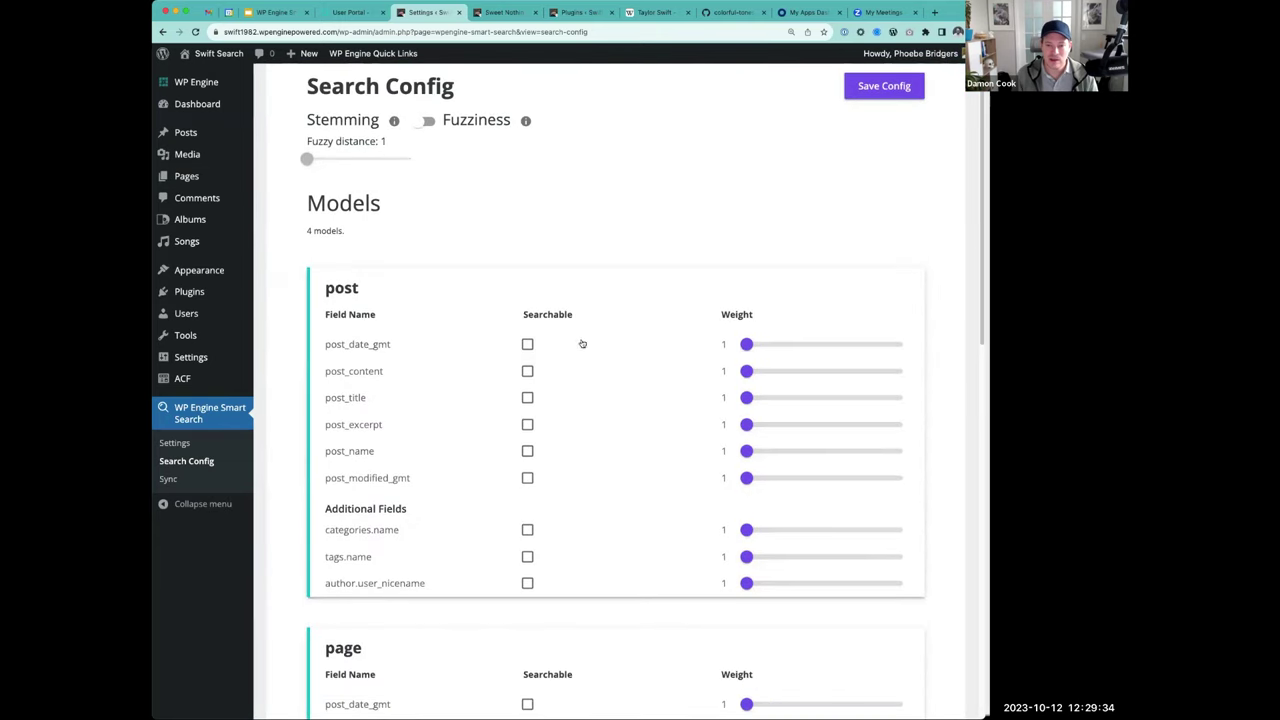
pyautogui.scroll(-5, 439, 377)
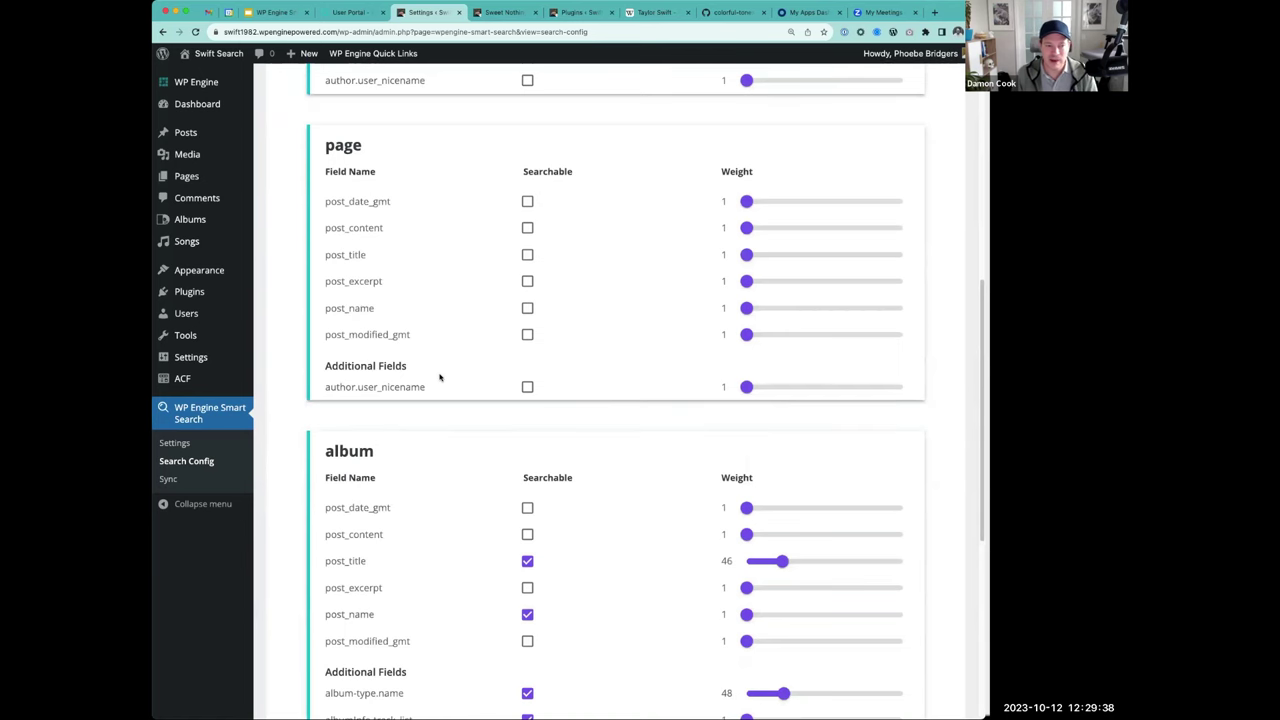
pyautogui.scroll(-5, 439, 377)
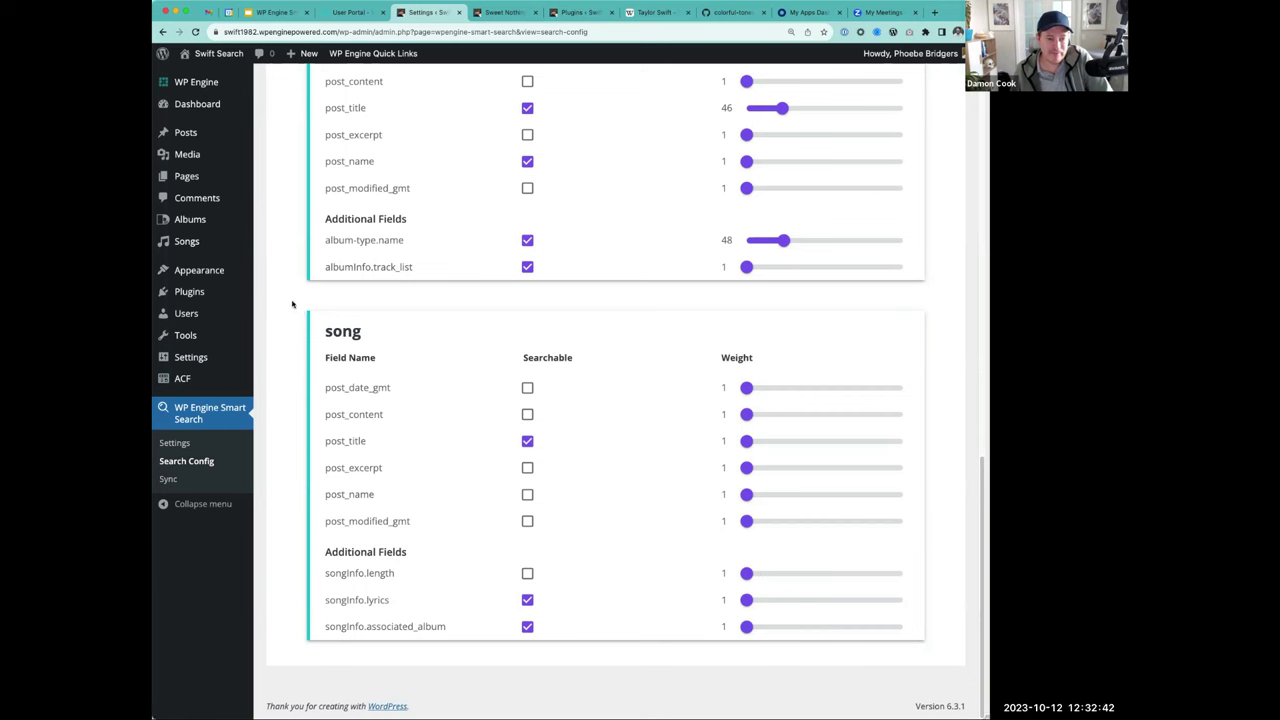
# - Open the ACF field groups and edit the Album info group
pyautogui.moveTo(227, 381)
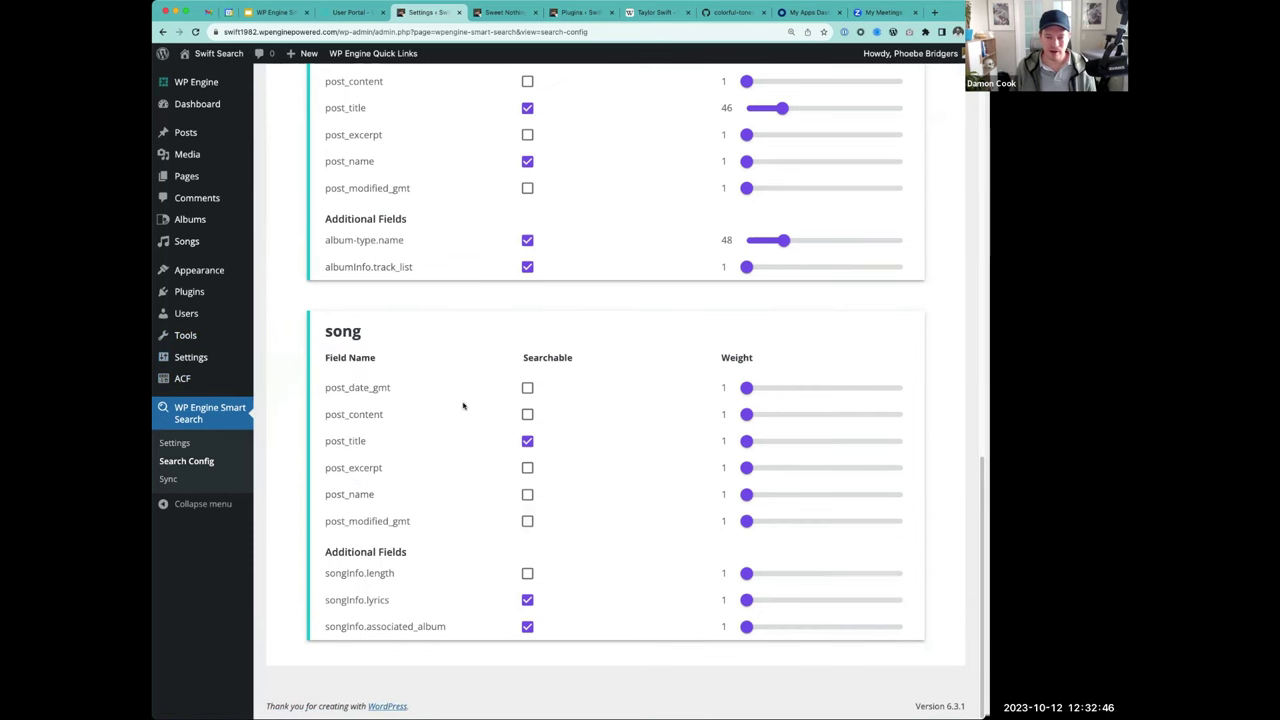
pyautogui.moveTo(212, 265)
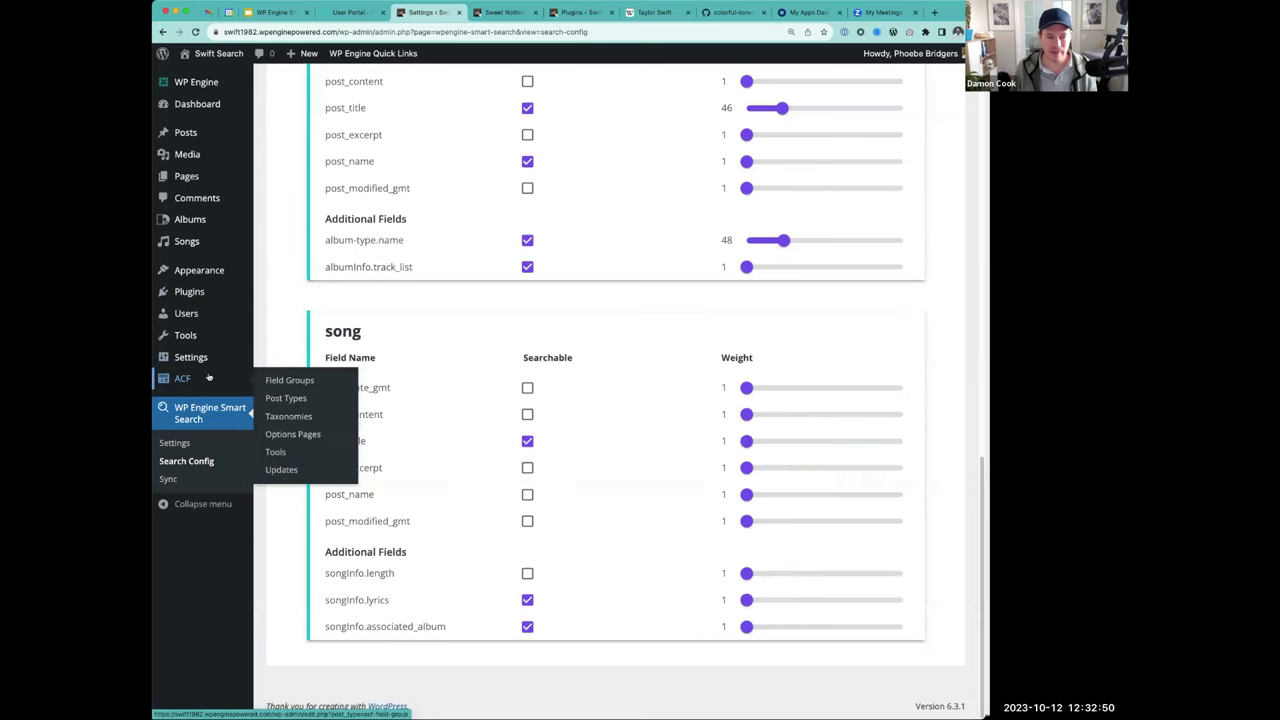
pyautogui.click(289, 380)
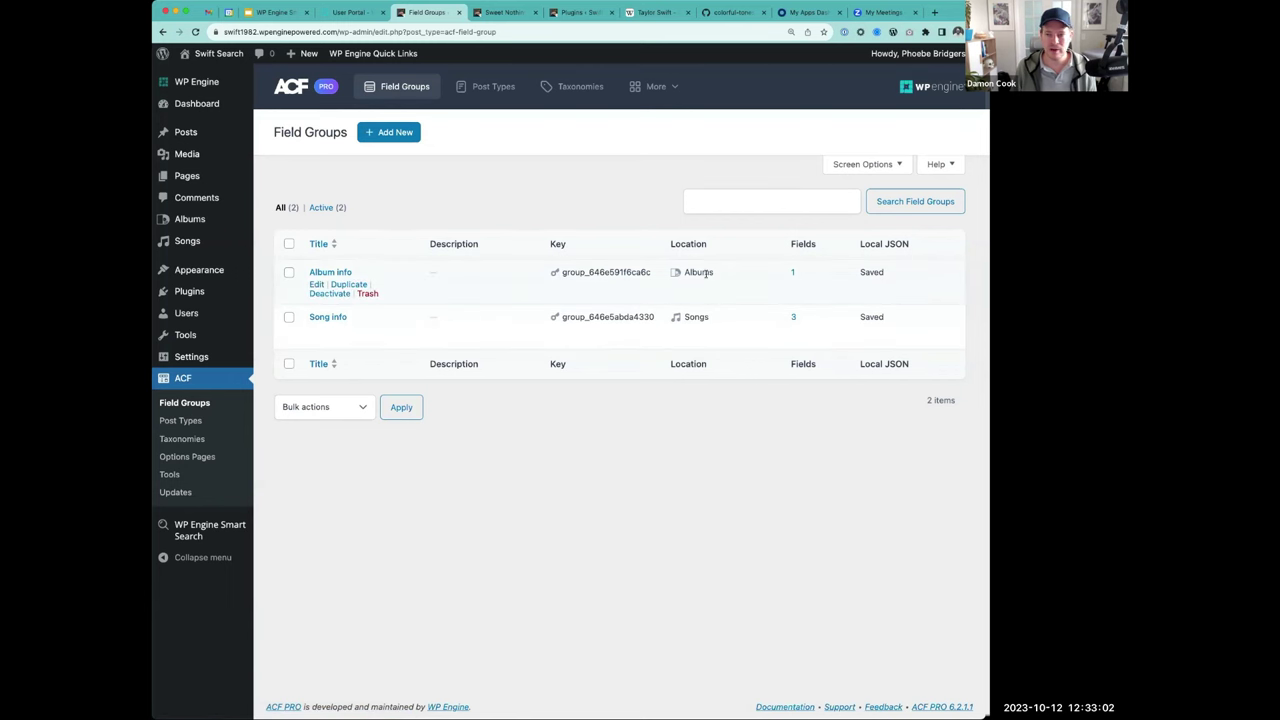
pyautogui.click(317, 285)
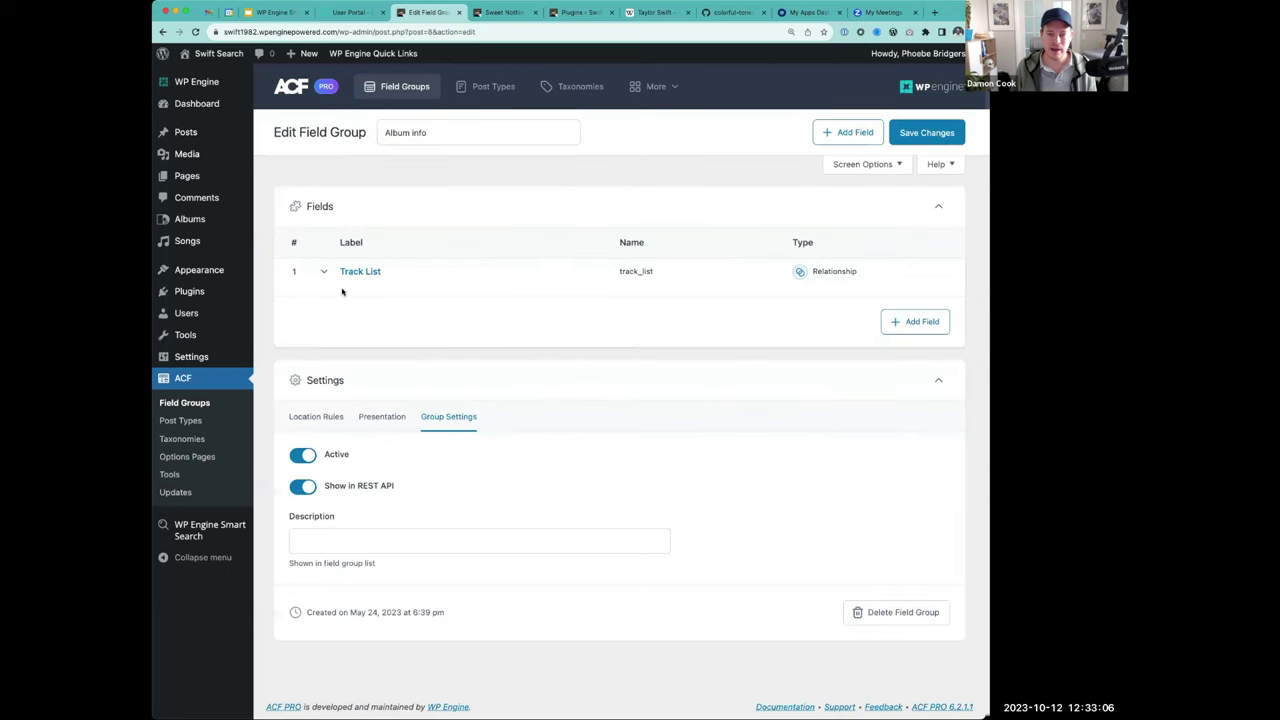
# - Add a Text field labelled "Label" with the name "label" to the Album info field group and save it
pyautogui.click(914, 321)
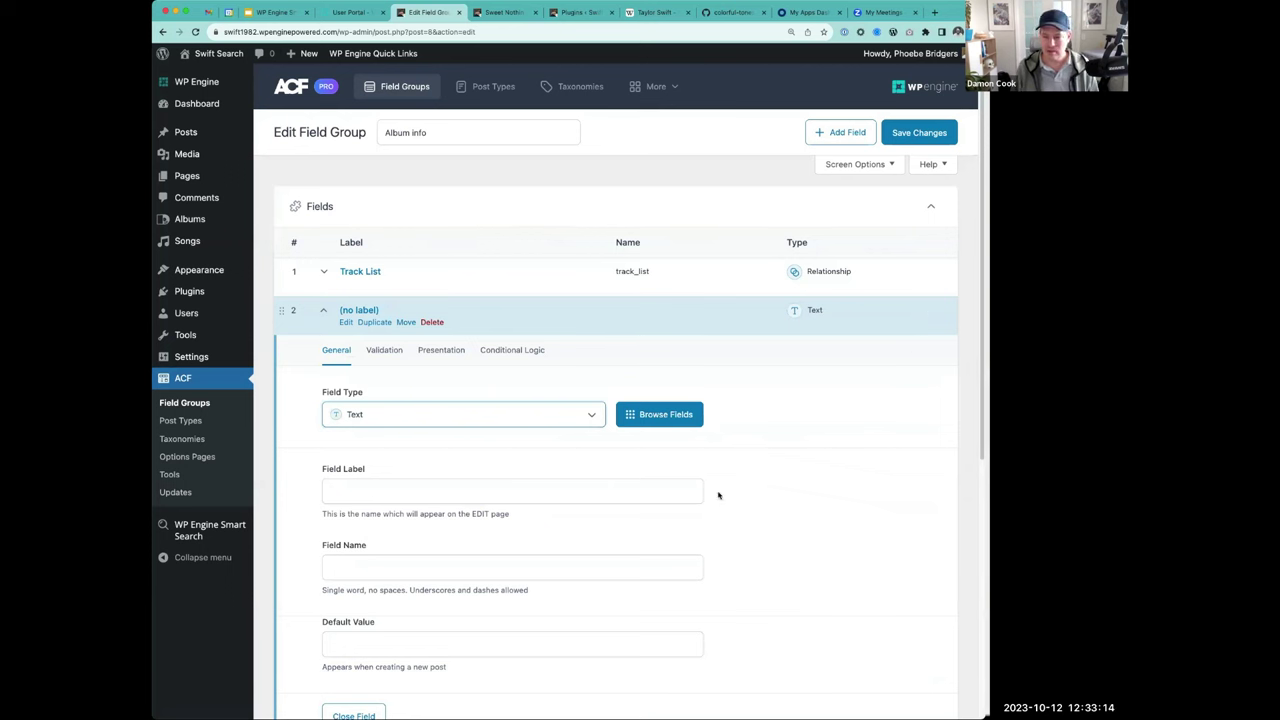
pyautogui.click(641, 484)
pyautogui.write('Label')
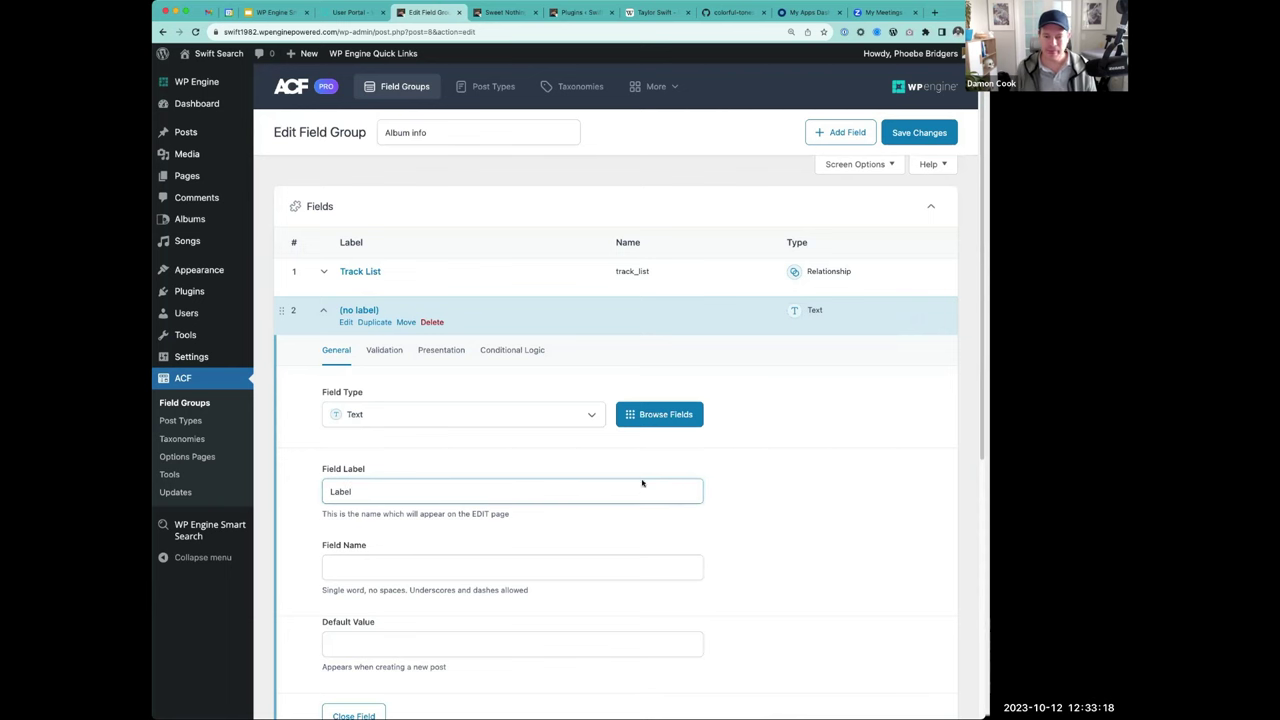
pyautogui.press('Tab')
pyautogui.scroll(-5, 680, 337)
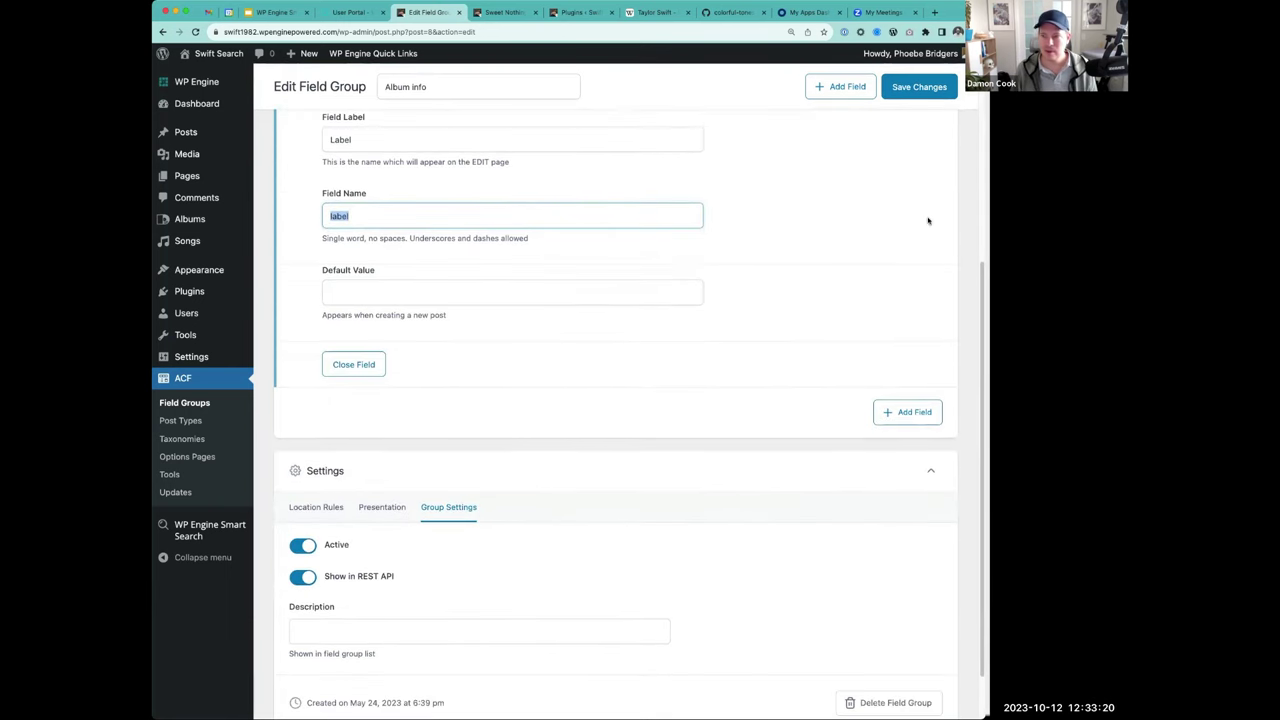
pyautogui.click(916, 87)
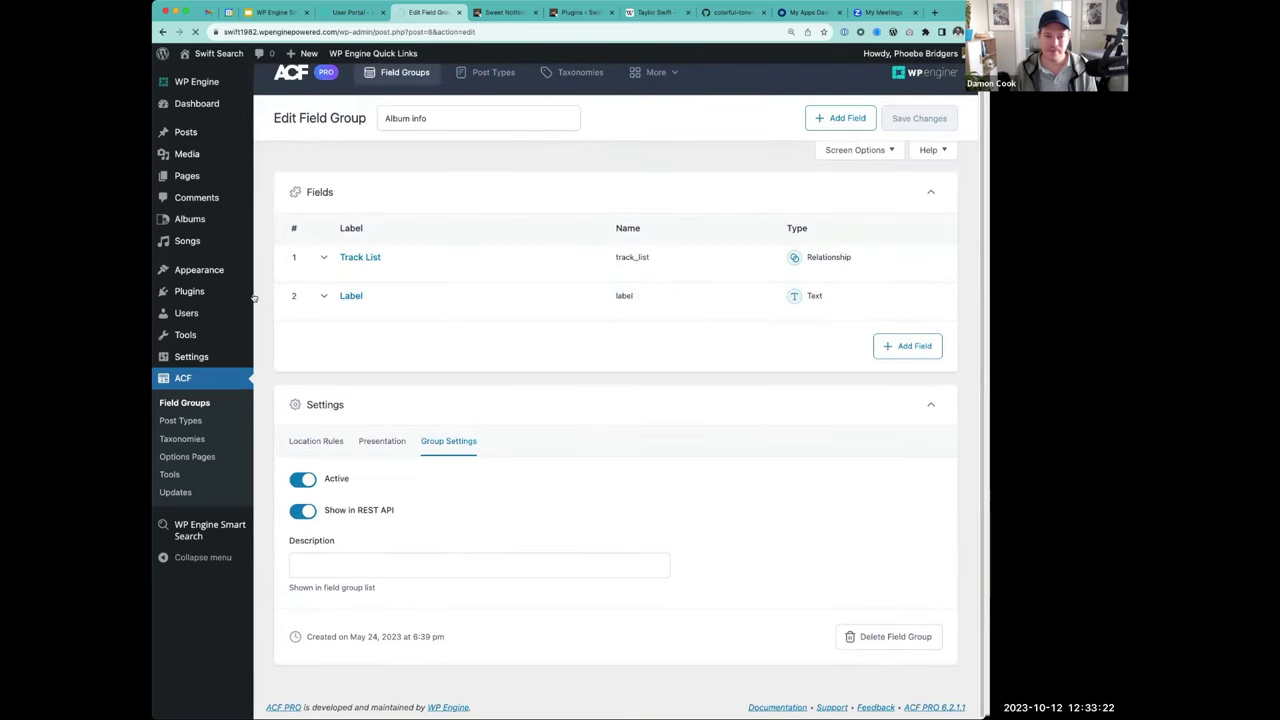
# - Check the Label column in the Albums list, and open Speak Now (Taylor's Version) for editing to examine its Label field
pyautogui.click(183, 219)
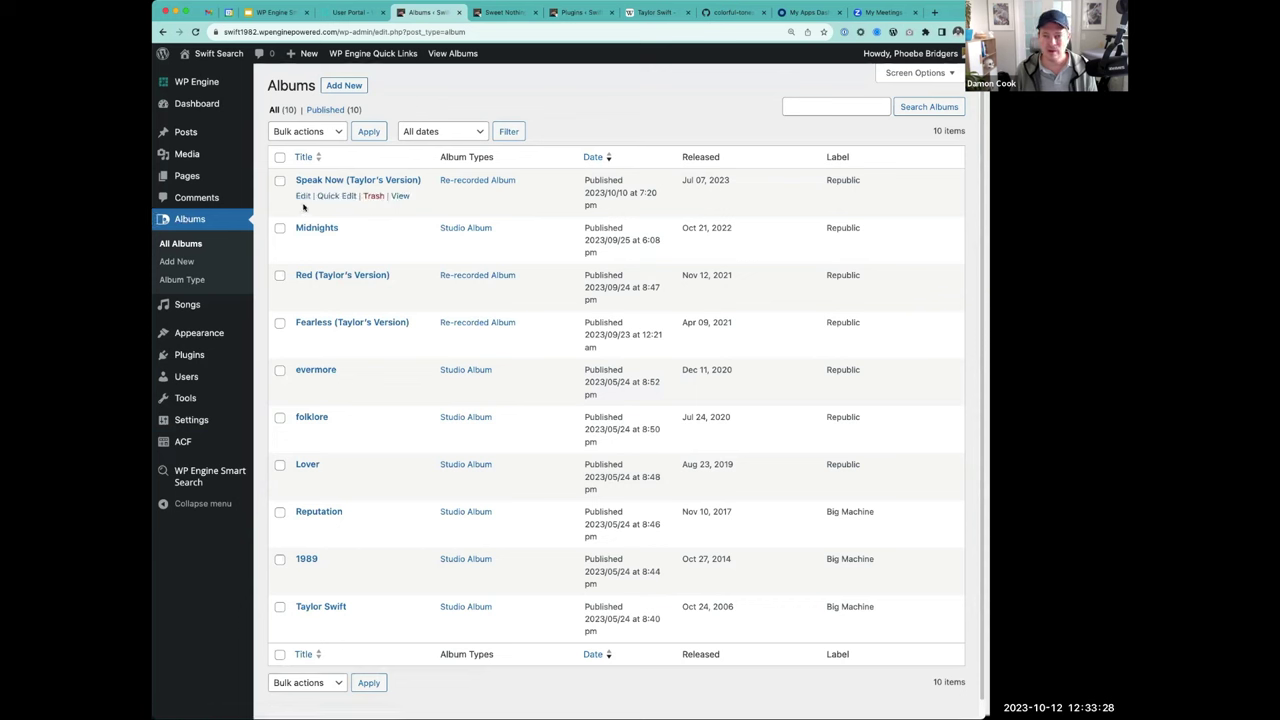
pyautogui.moveTo(862, 182); pyautogui.dragTo(825, 183)
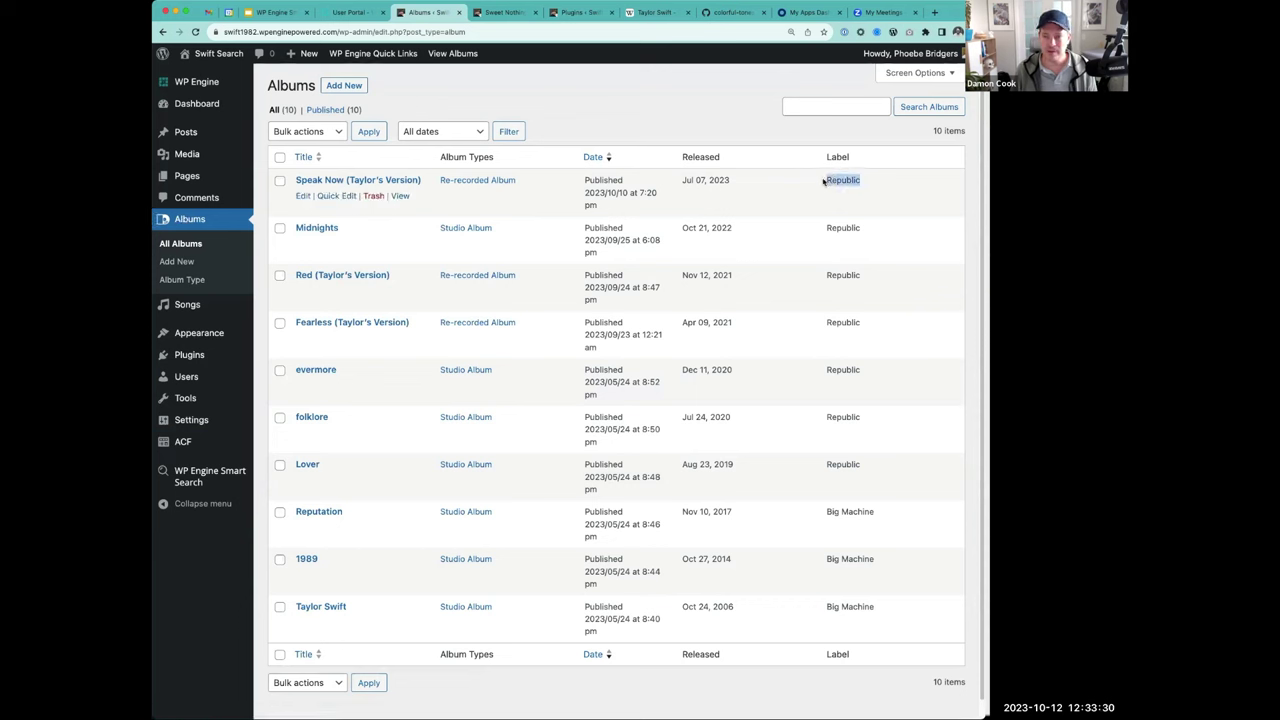
pyautogui.click(303, 196)
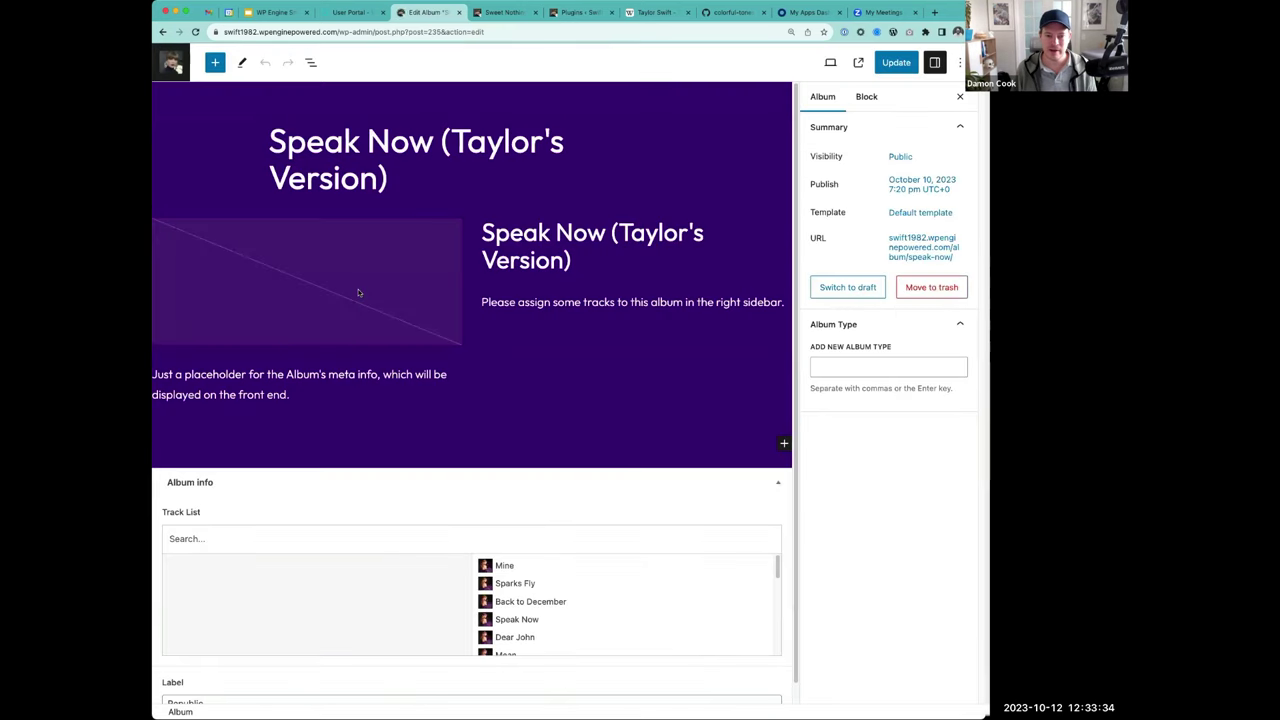
pyautogui.scroll(-2, 358, 292)
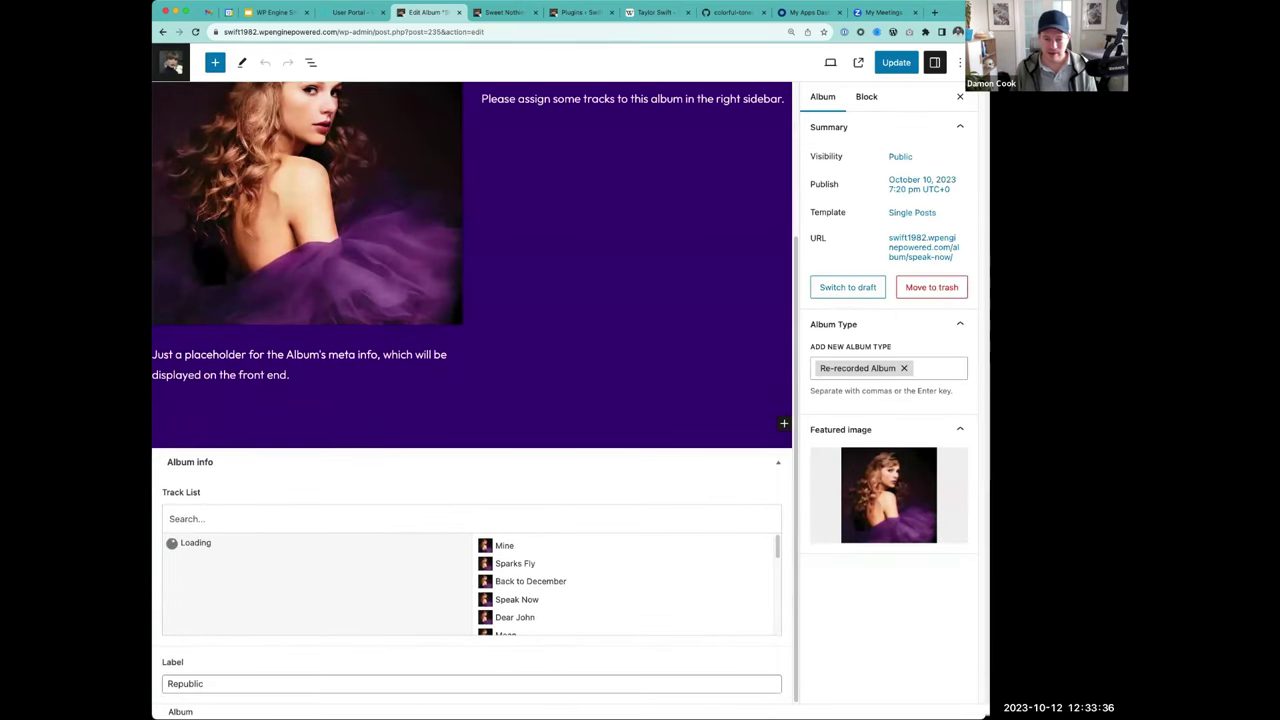
pyautogui.doubleClick(185, 683)
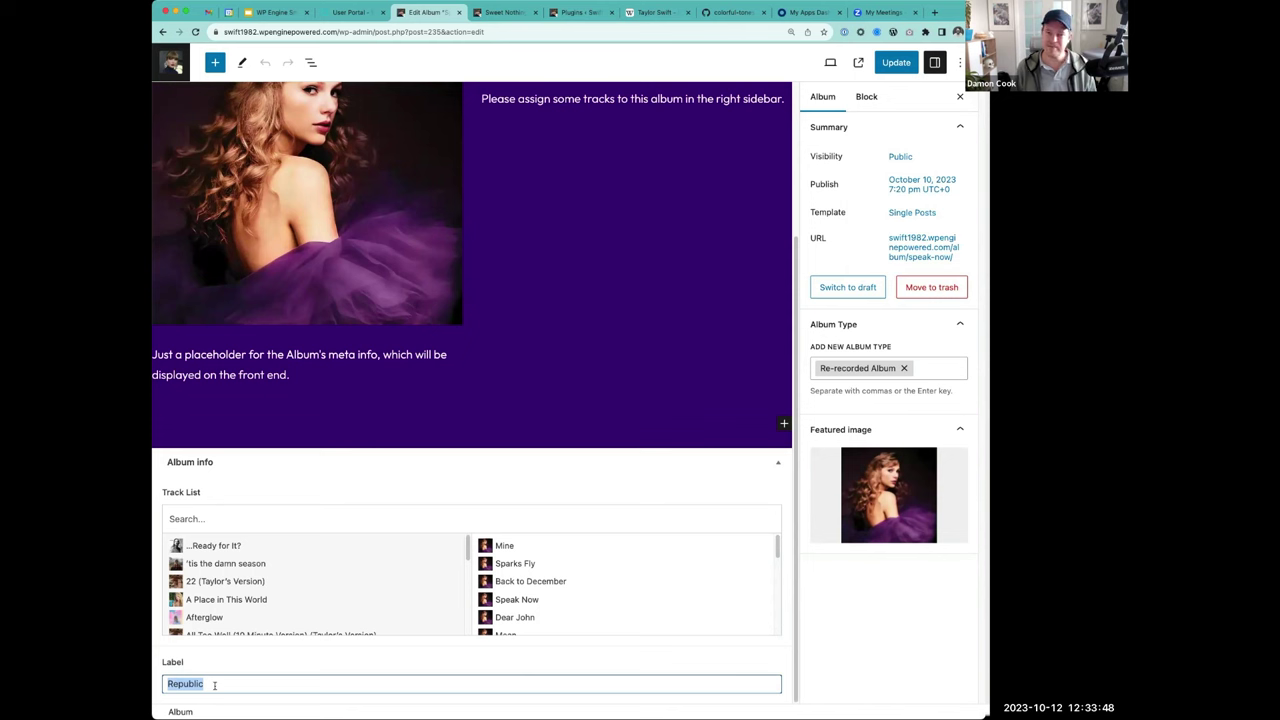
# - Set the Label of Speak Now (Taylor's Version) to "Purple", update the album and return to the Albums list
pyautogui.write('Purple')
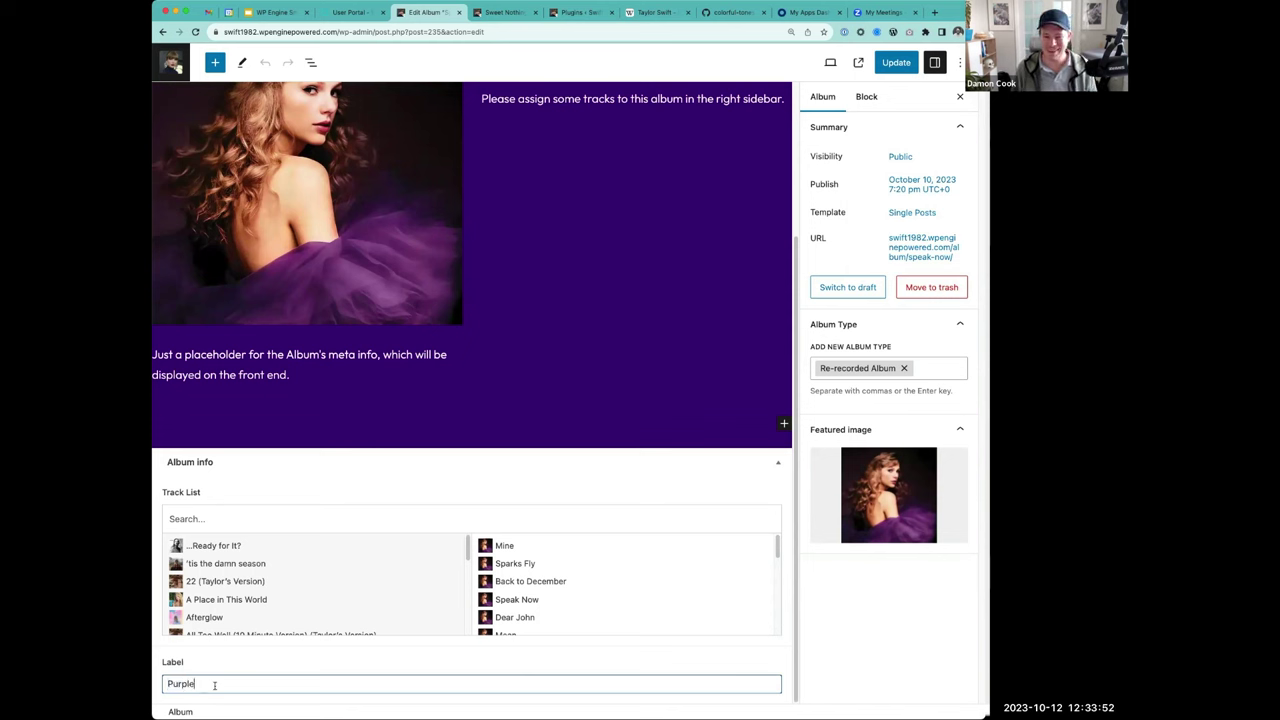
pyautogui.click(893, 62)
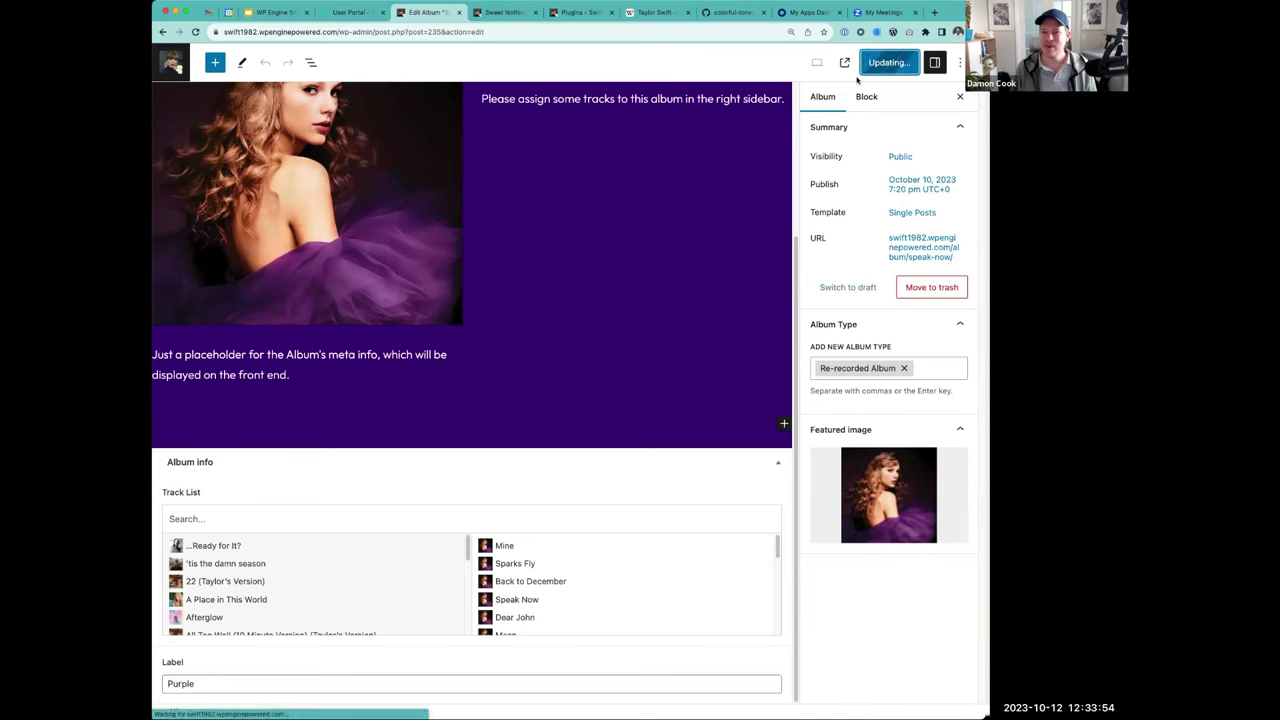
pyautogui.click(172, 62)
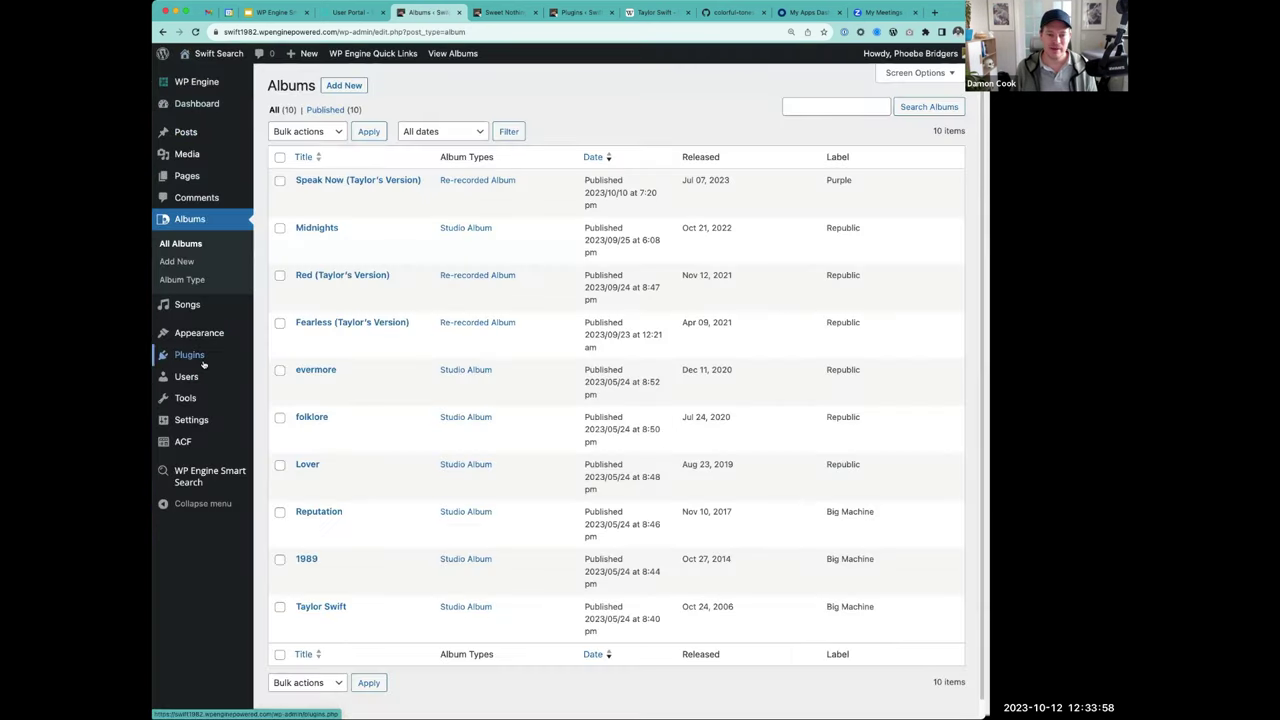
# - Open the WP Engine Smart Search configuration and check that the album model's label field is searchable
pyautogui.moveTo(180, 485)
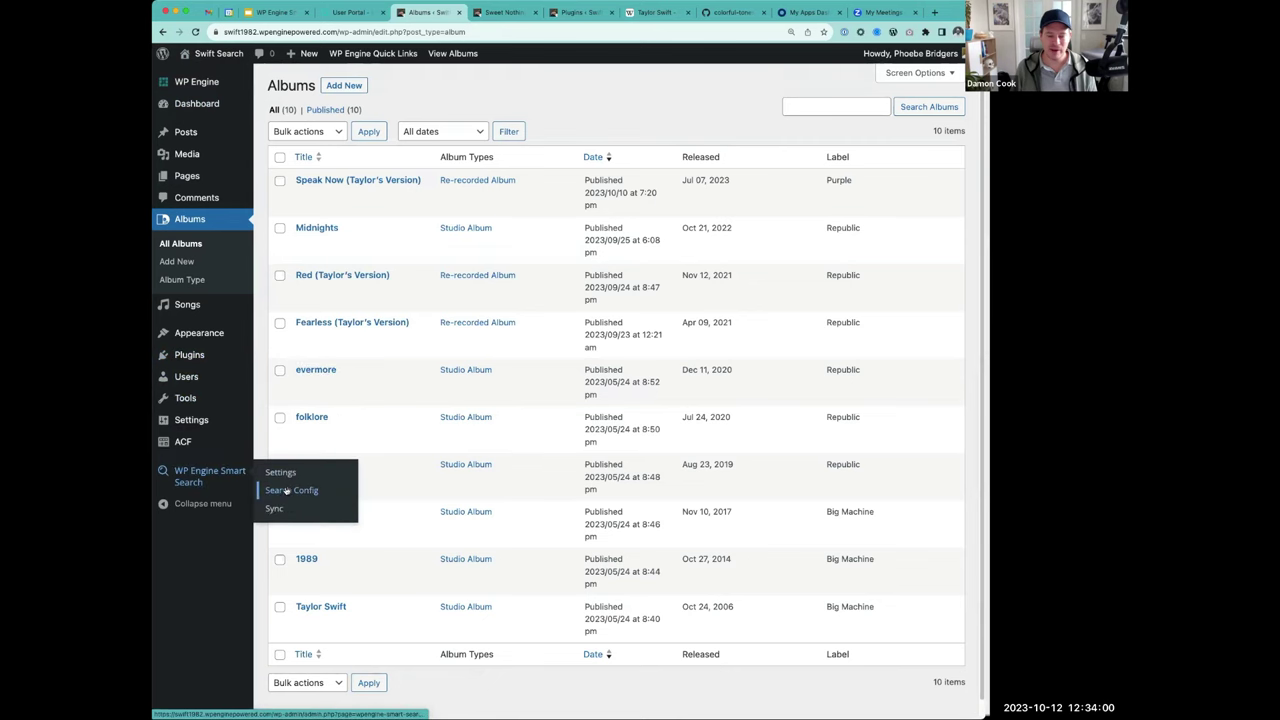
pyautogui.click(287, 490)
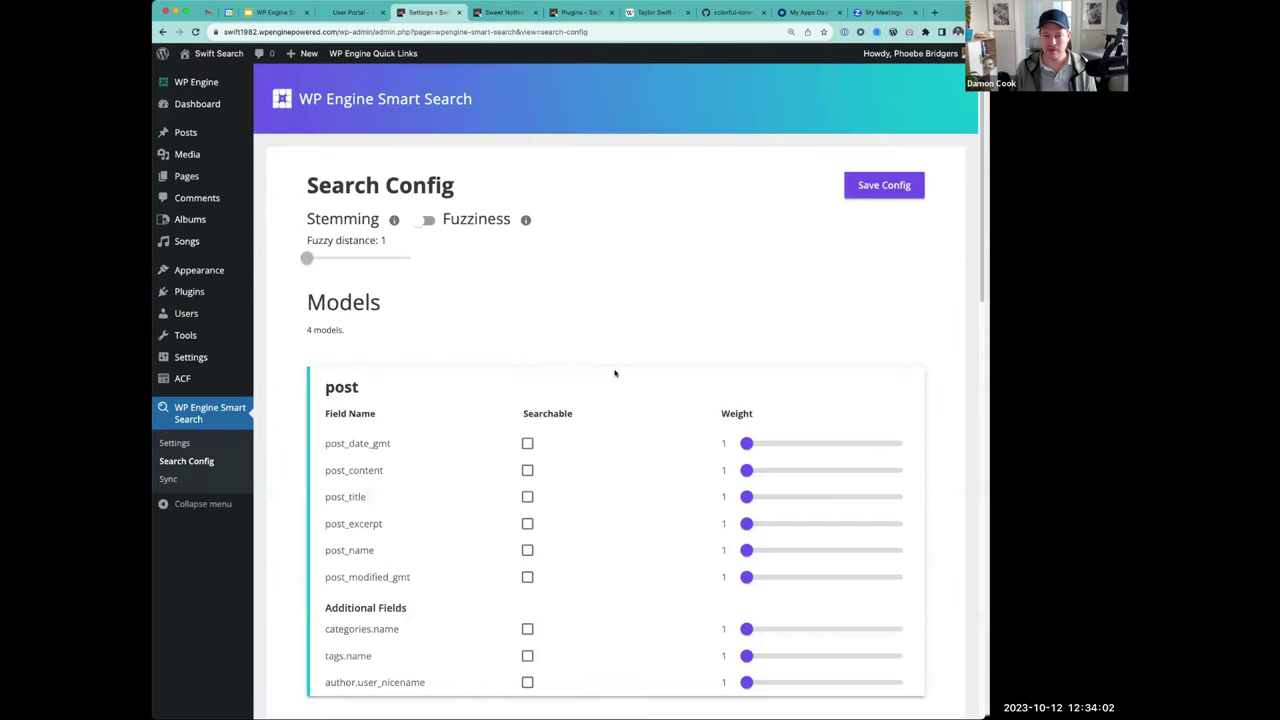
pyautogui.scroll(-15, 615, 373)
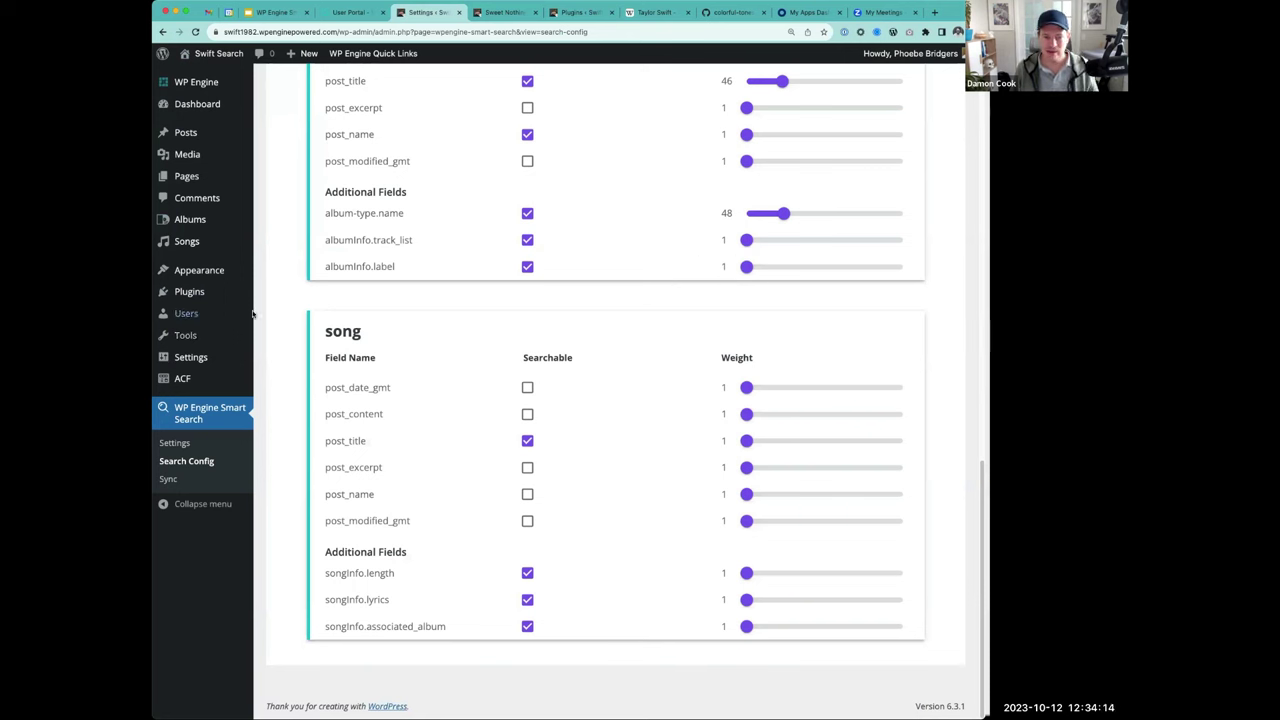
pyautogui.scroll(15, 586, 283)
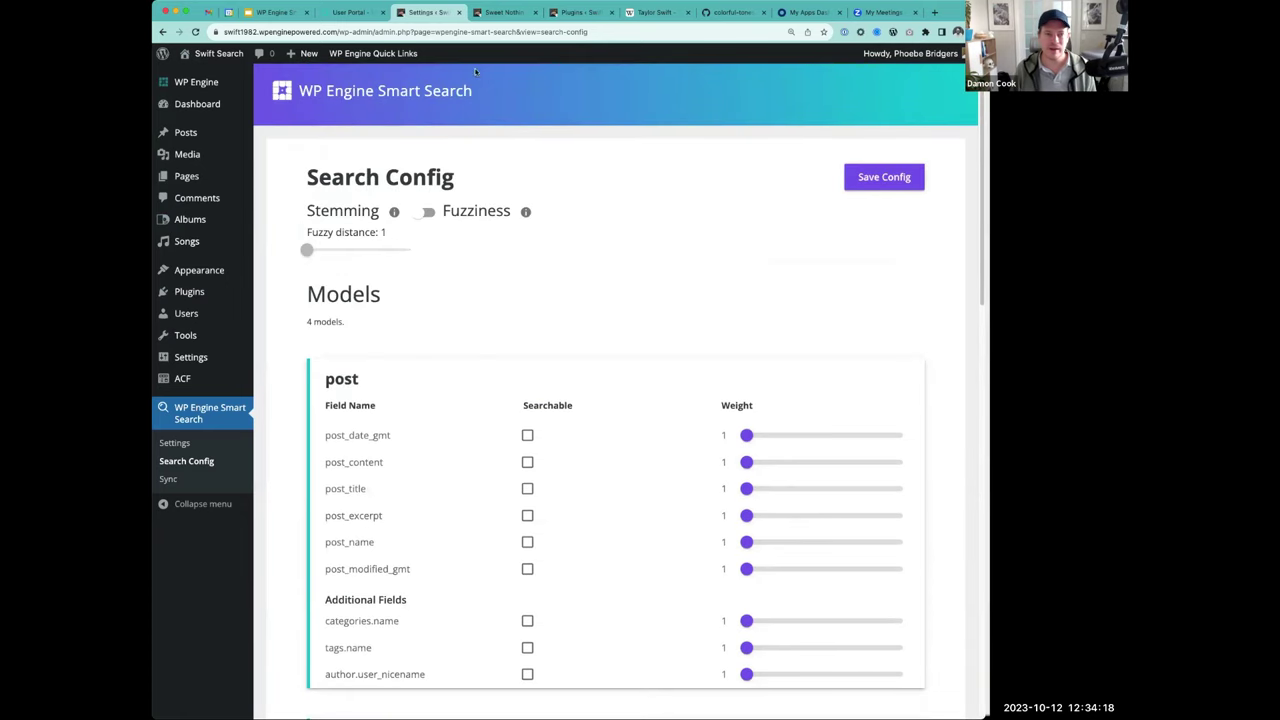
# - Go to the site's front page and search for "purple"
pyautogui.click(203, 76)
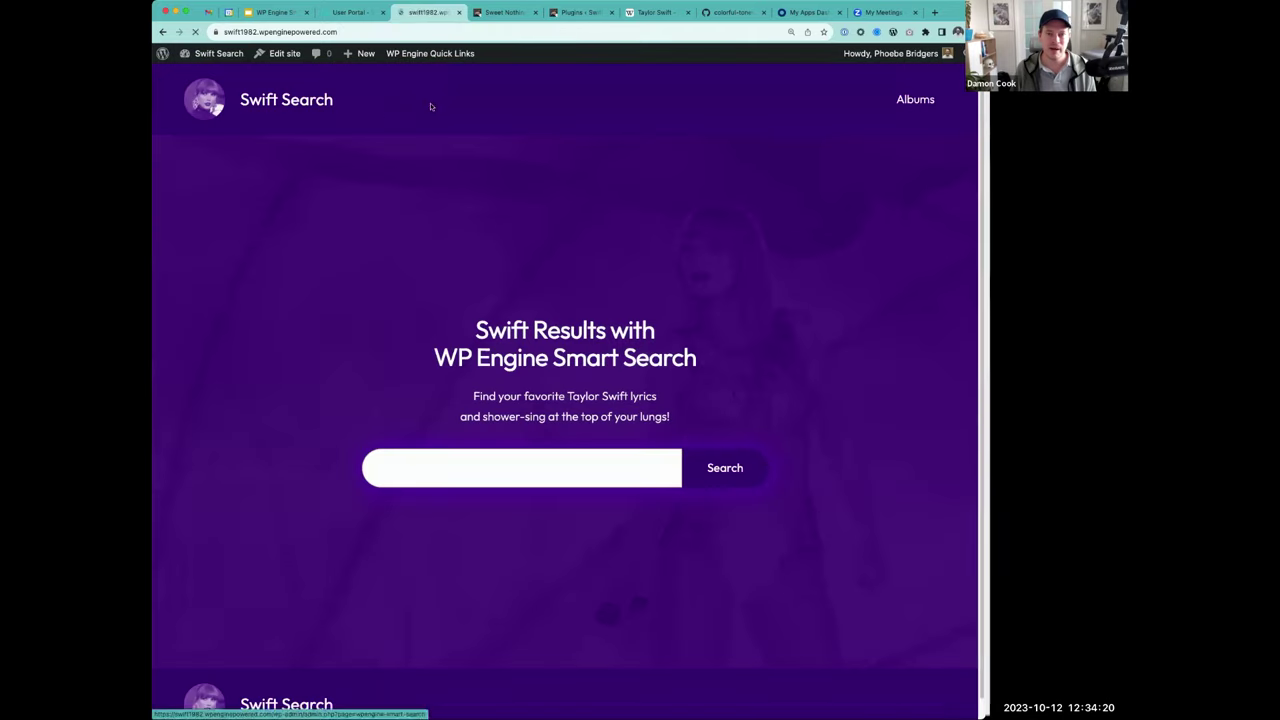
pyautogui.click(401, 469)
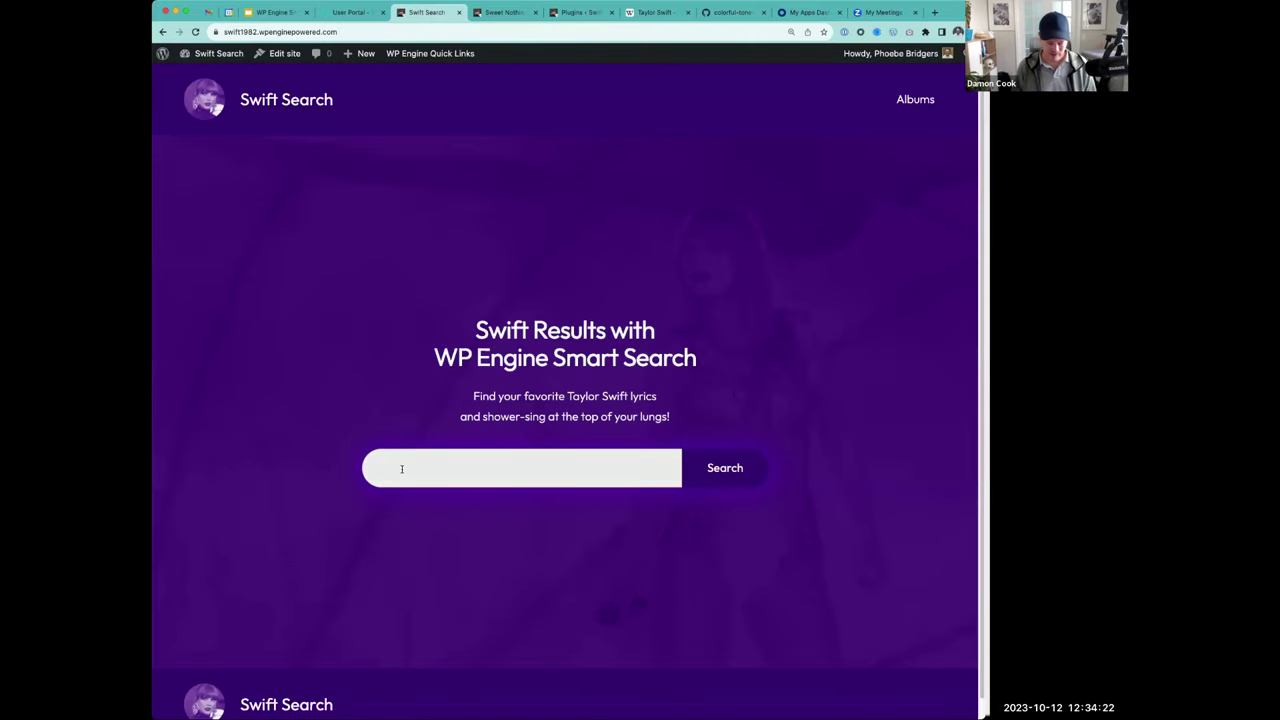
pyautogui.write('purple')
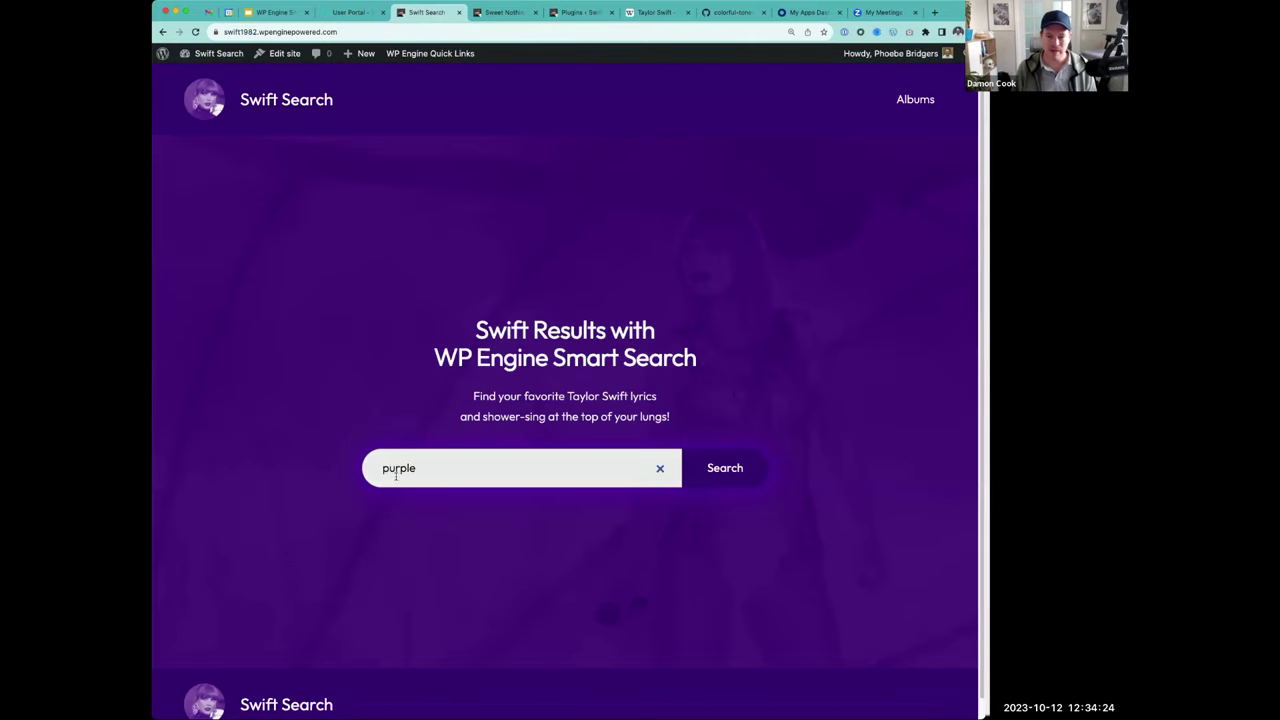
pyautogui.click(703, 467)
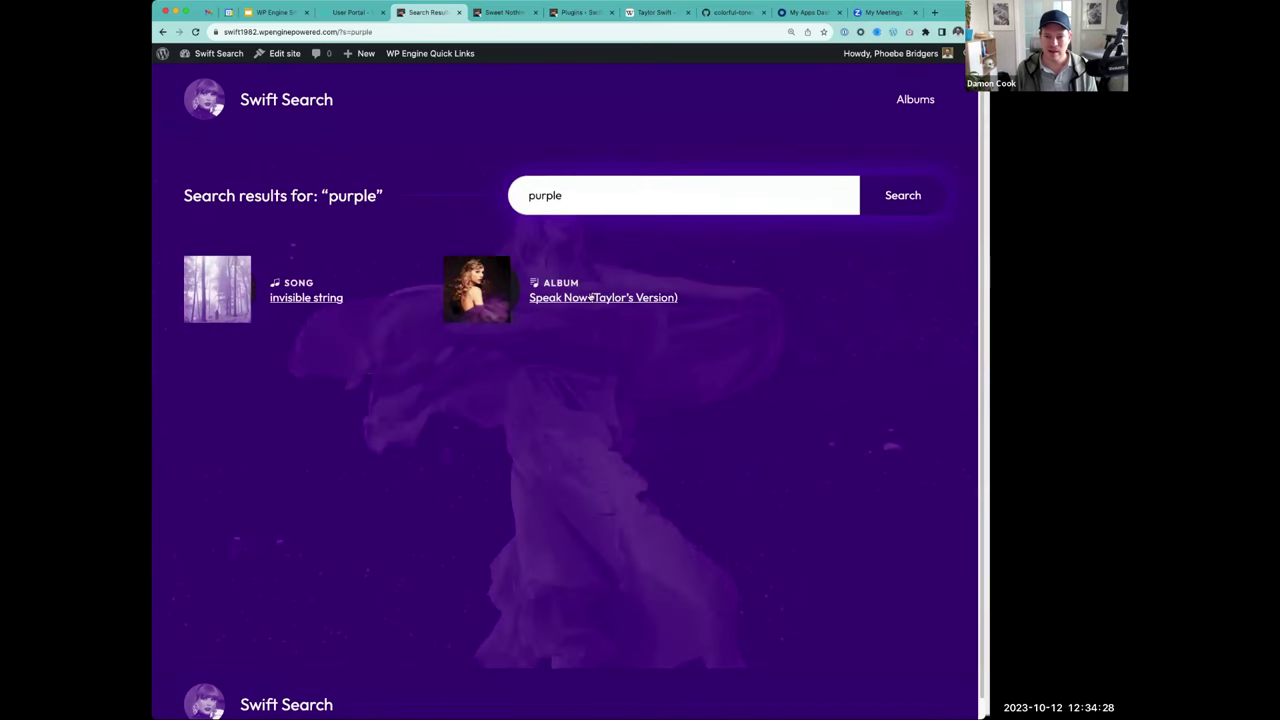
# - Open the Speak Now (Taylor's Version) album from the search results and examine its Label line
pyautogui.click(580, 299)
pyautogui.scroll(-3, 322, 420)
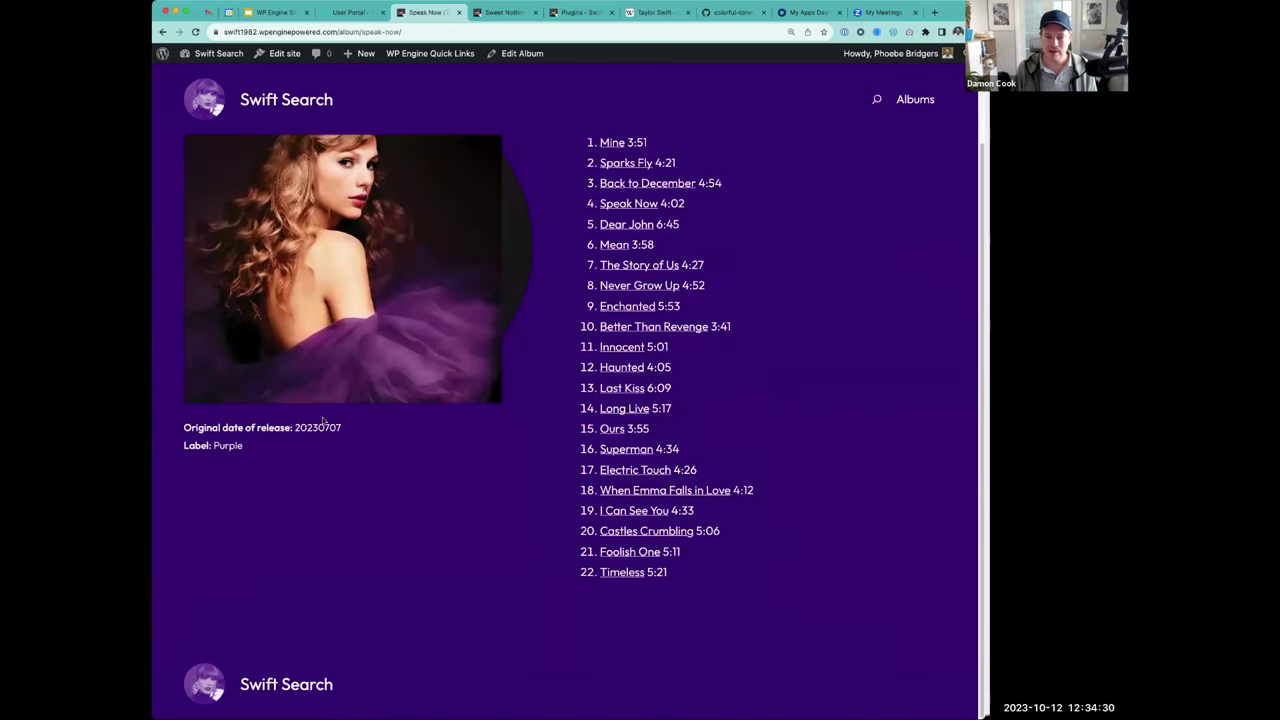
pyautogui.moveTo(242, 447); pyautogui.dragTo(183, 447)
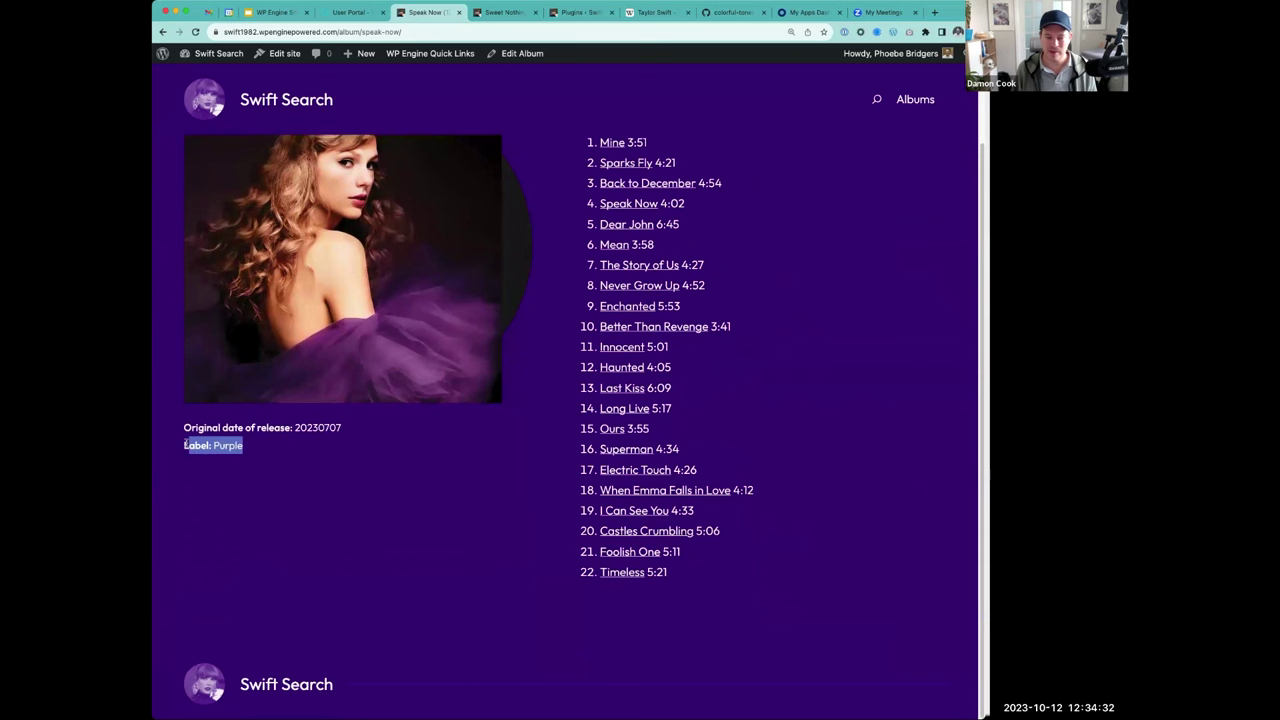
pyautogui.scroll(3, 320, 350)
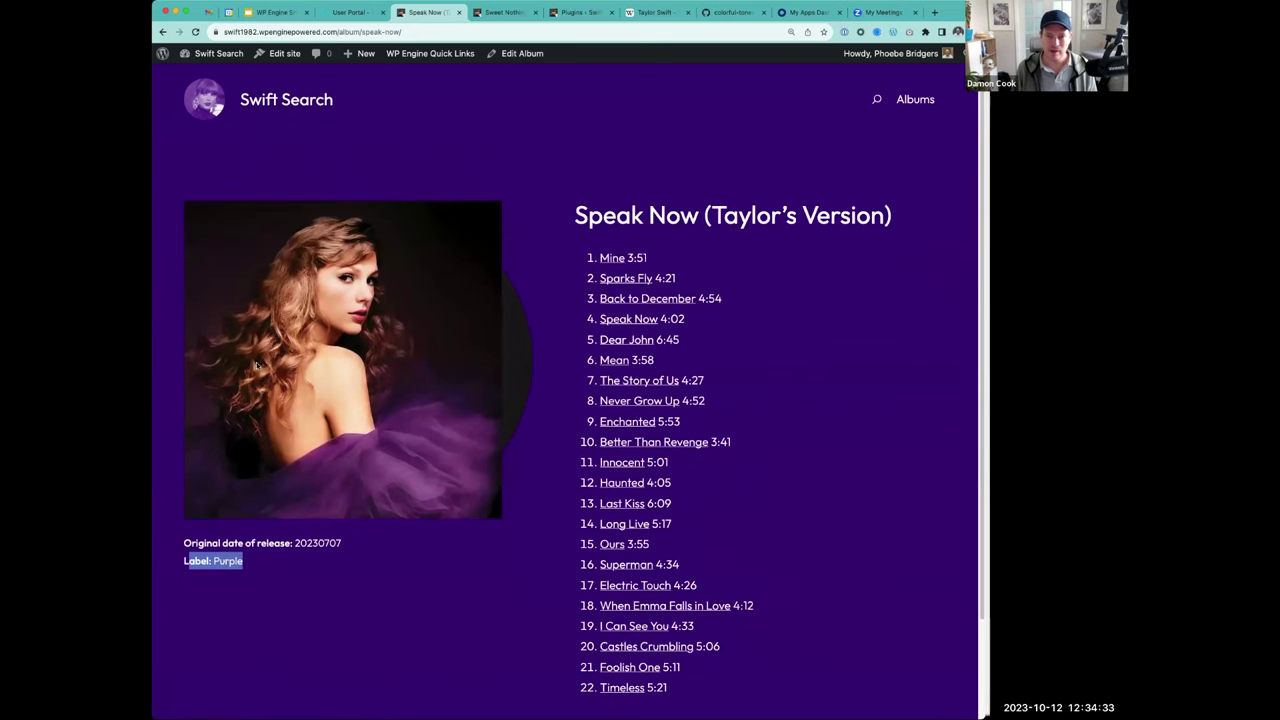
# - Search the site for "republic" from the album page's header
pyautogui.click(876, 99)
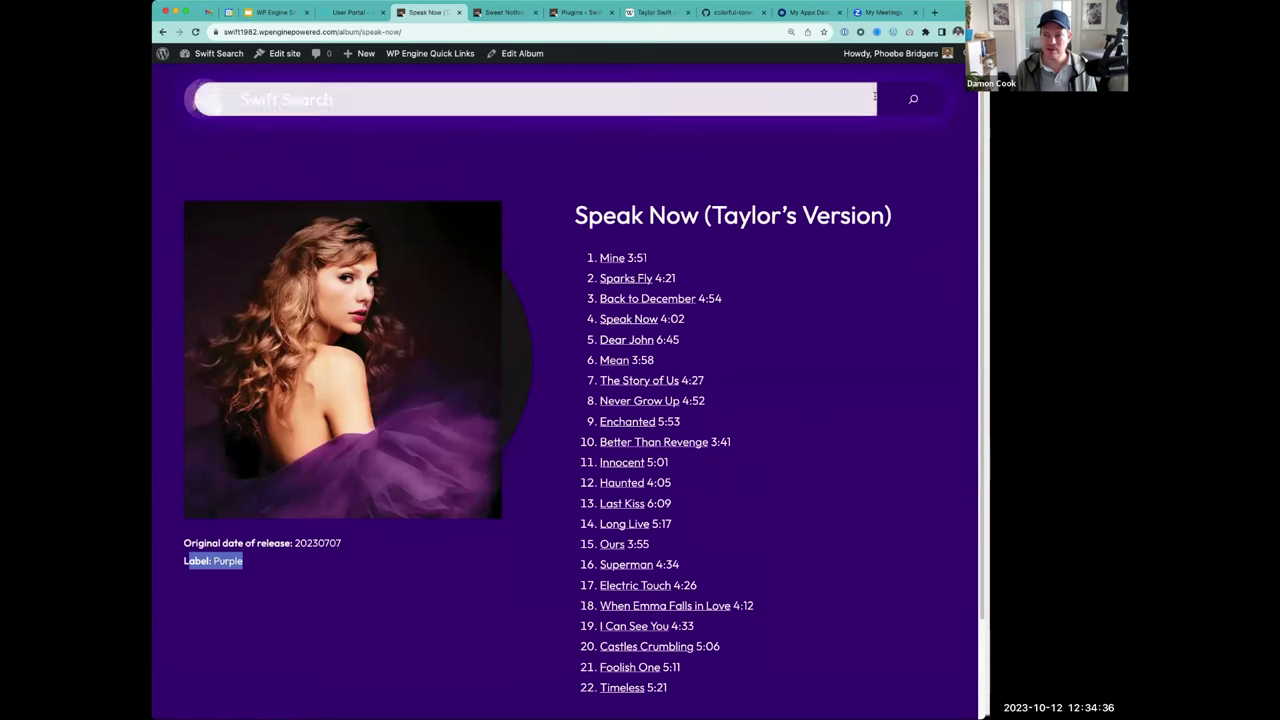
pyautogui.click(390, 94)
pyautogui.write('repul')
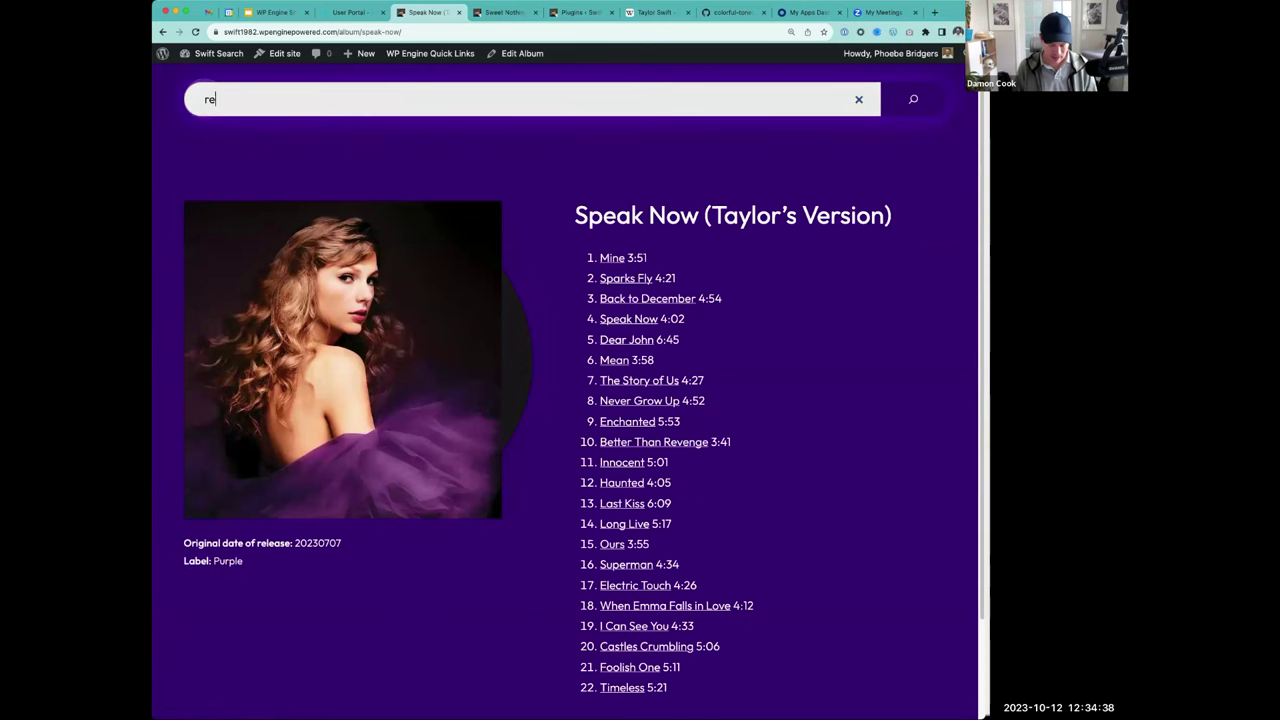
pyautogui.press('BackSpace')
pyautogui.press('BackSpace')
pyautogui.write('ublic')
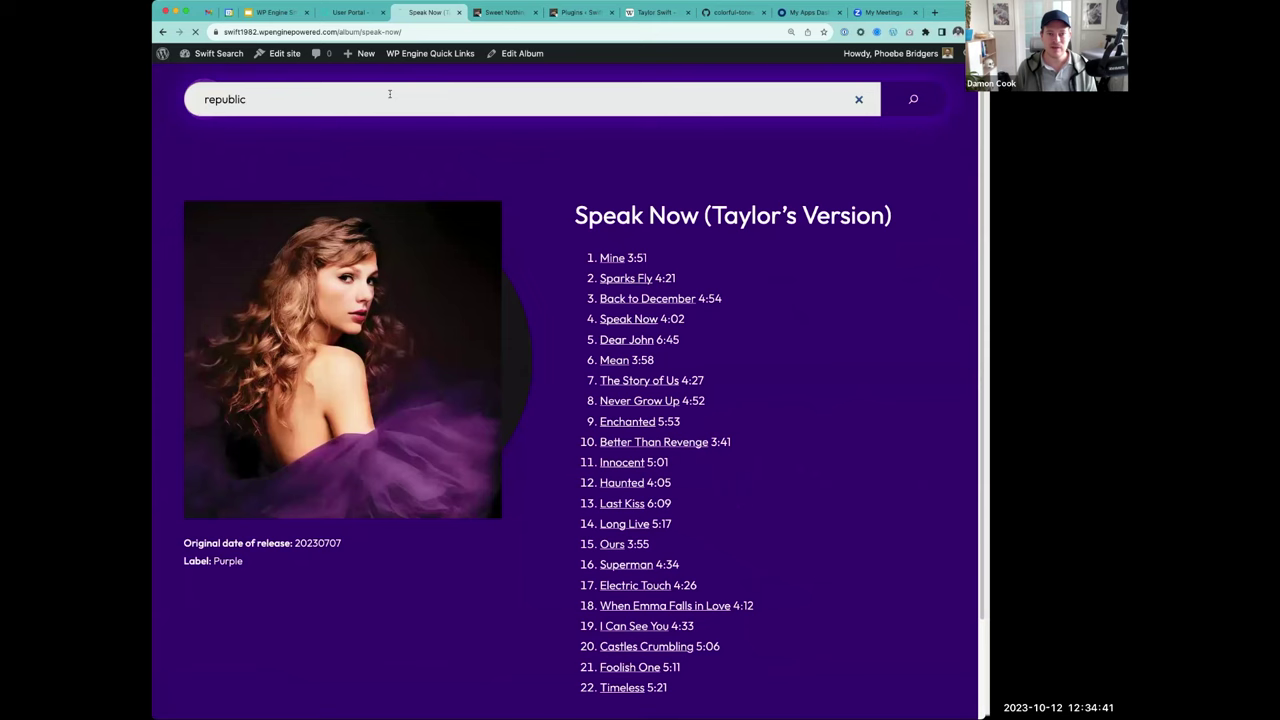
pyautogui.press('Return')
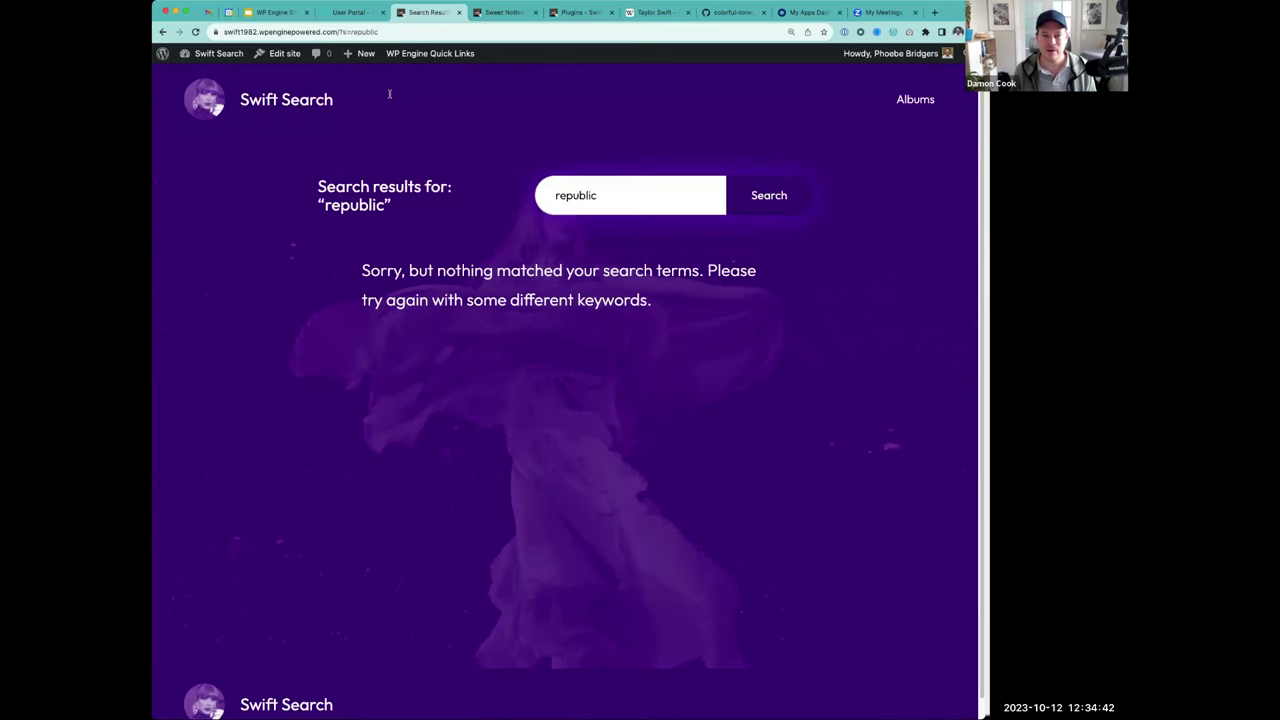
pyautogui.doubleClick(561, 196)
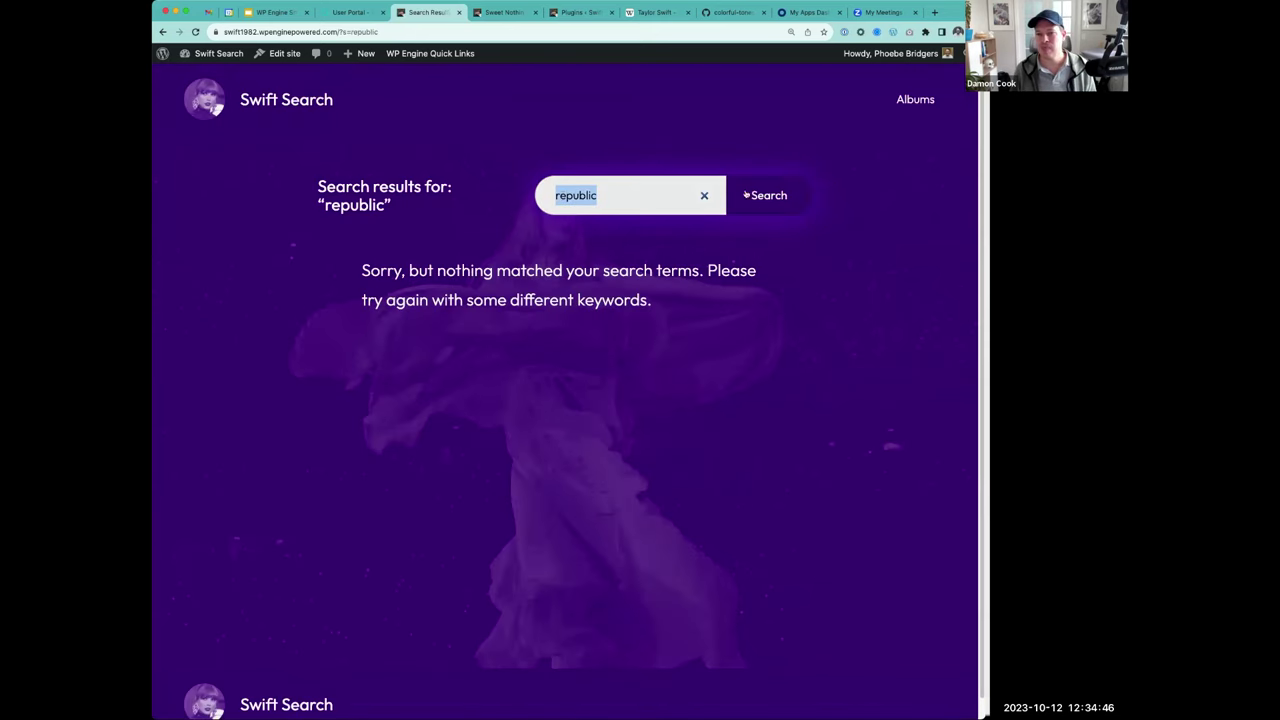
# - Open the admin Albums list in the Sweet Nothing browser tab and check the Label value of Midnights
pyautogui.click(489, 13)
pyautogui.moveTo(207, 75)
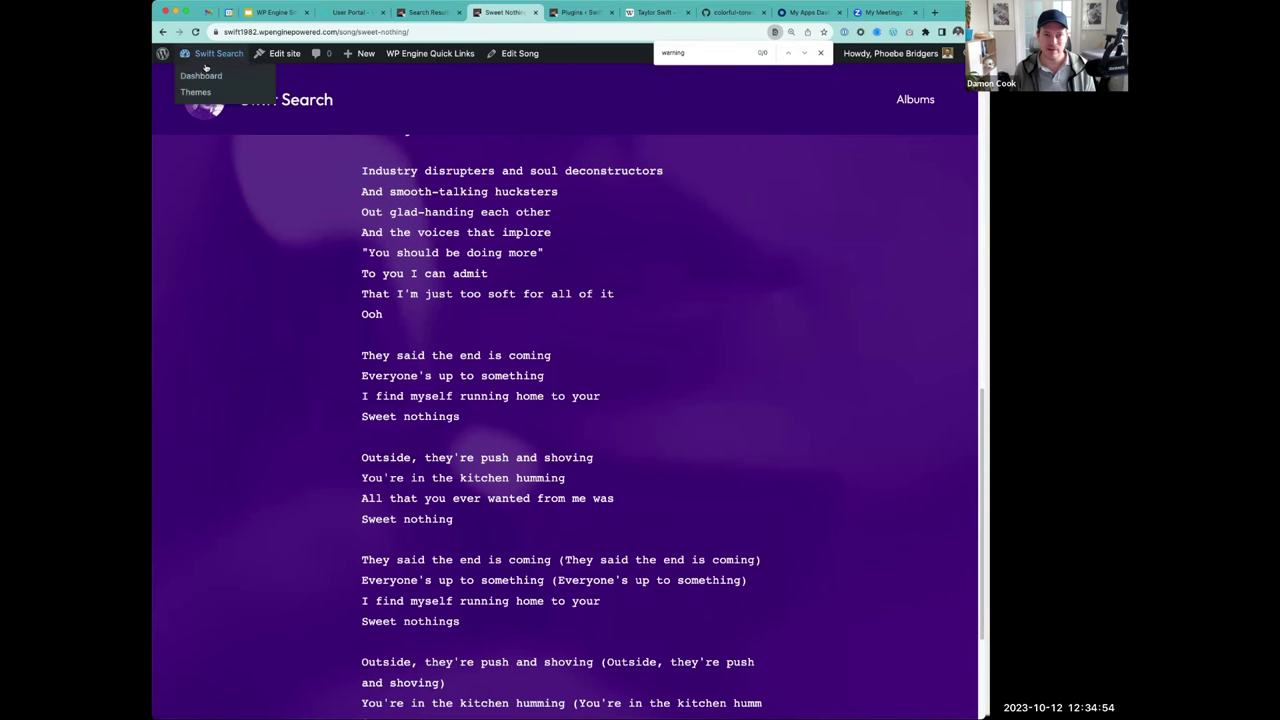
pyautogui.click(203, 76)
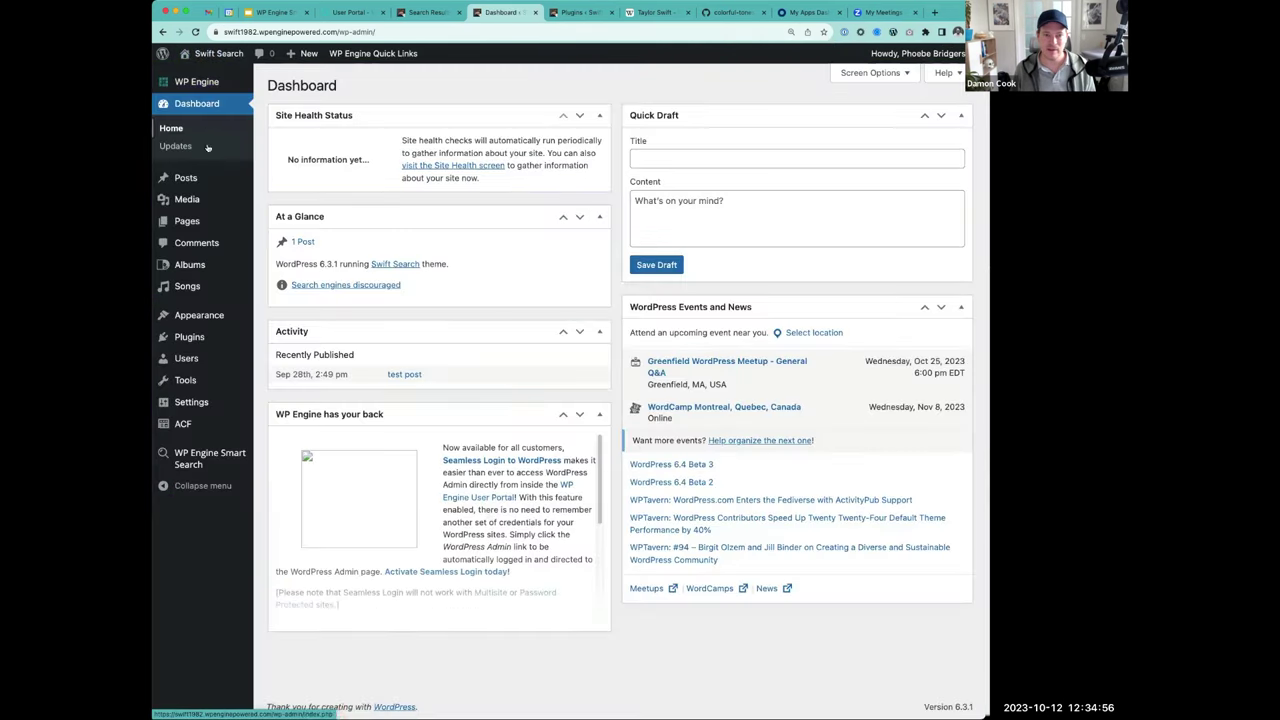
pyautogui.click(189, 264)
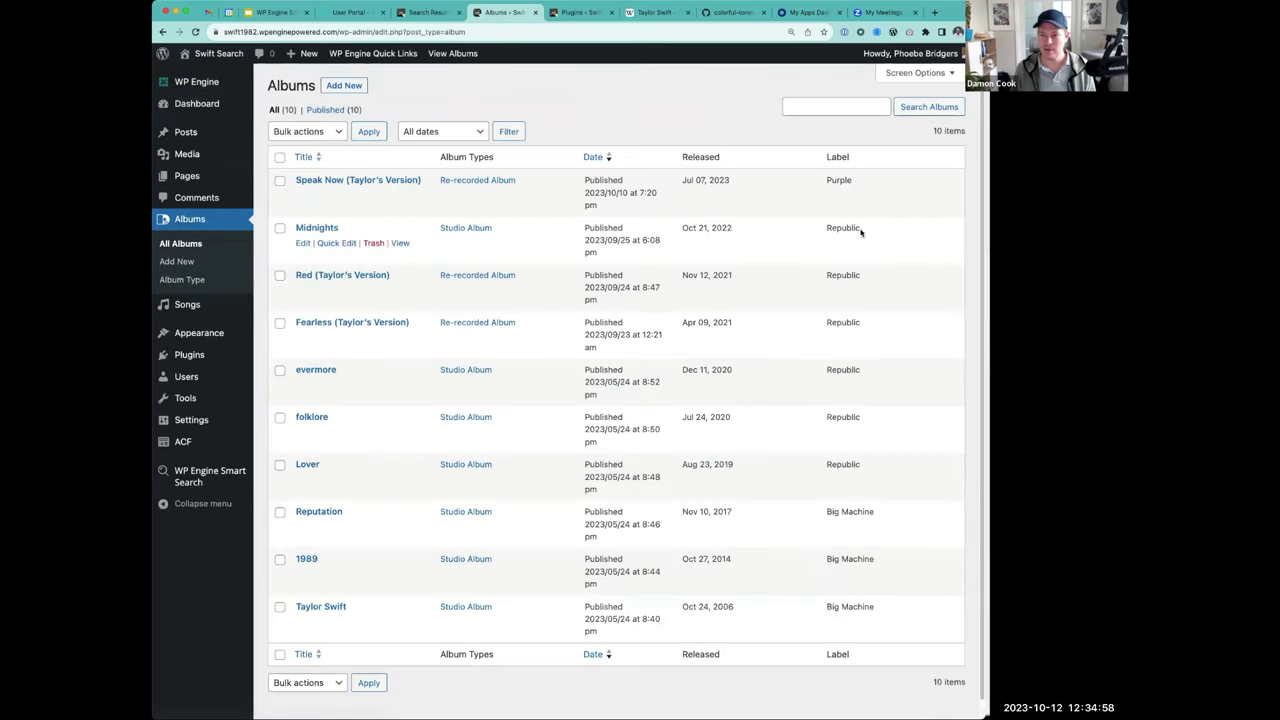
pyautogui.doubleClick(852, 227)
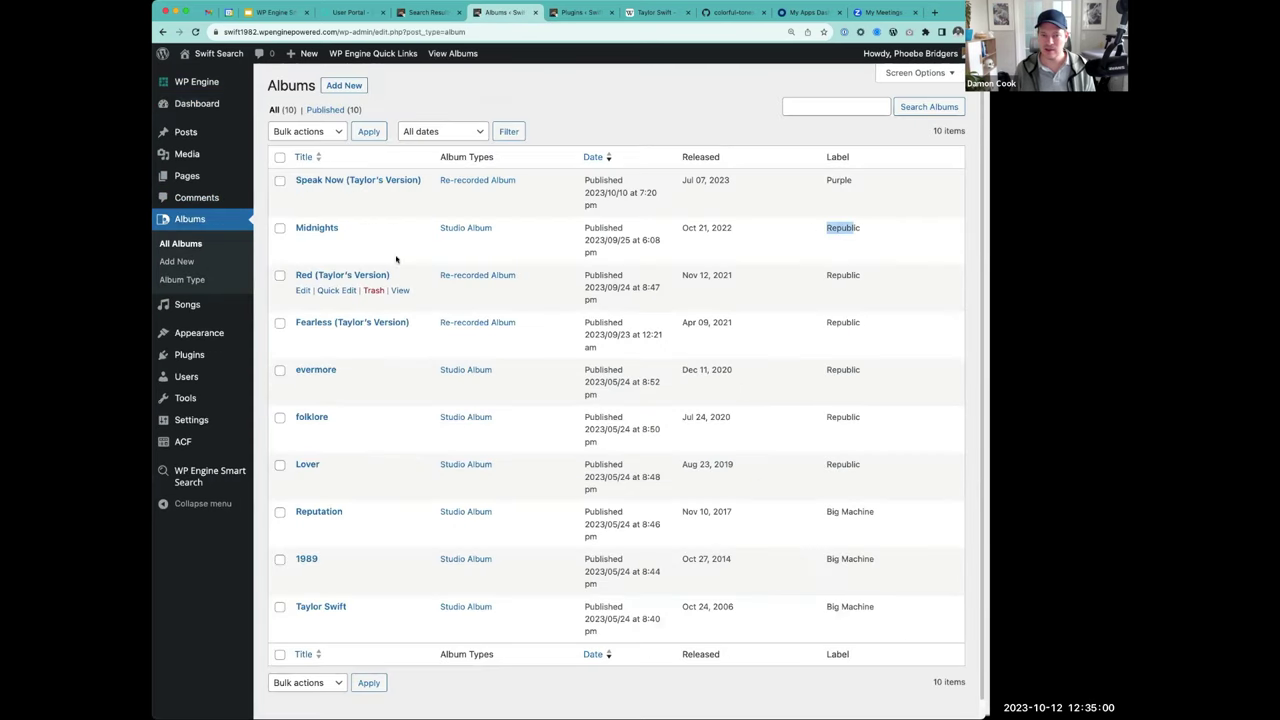
# - Open the Midnights album for editing and update it again with its Label kept as "Republic"
pyautogui.scroll(-1, 342, 252)
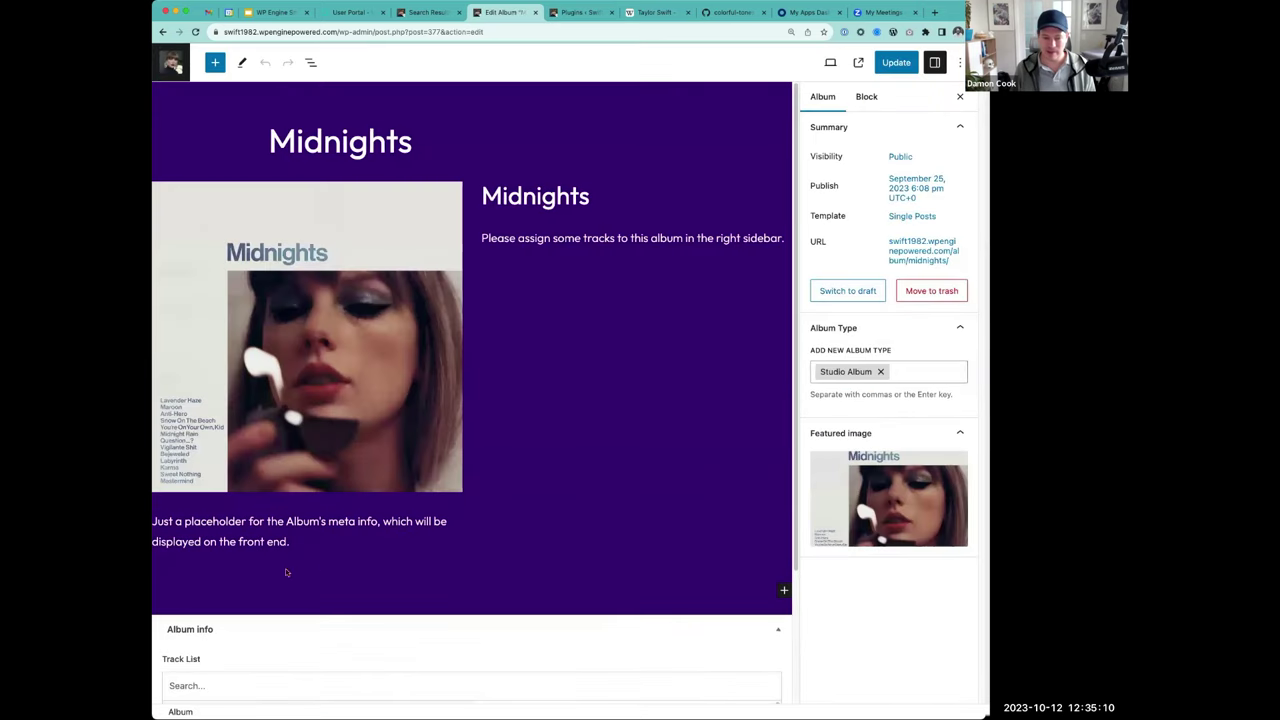
pyautogui.scroll(-3, 236, 653)
pyautogui.click(228, 677)
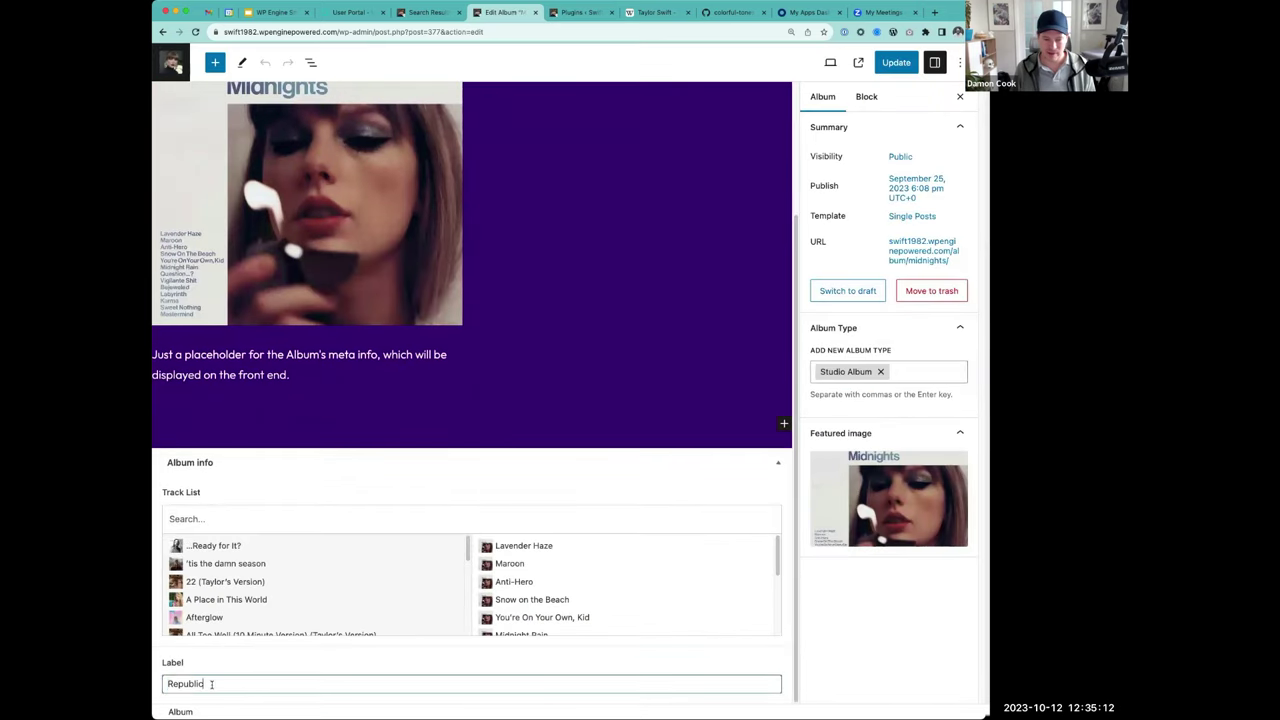
pyautogui.press('super+a')
pyautogui.click(896, 62)
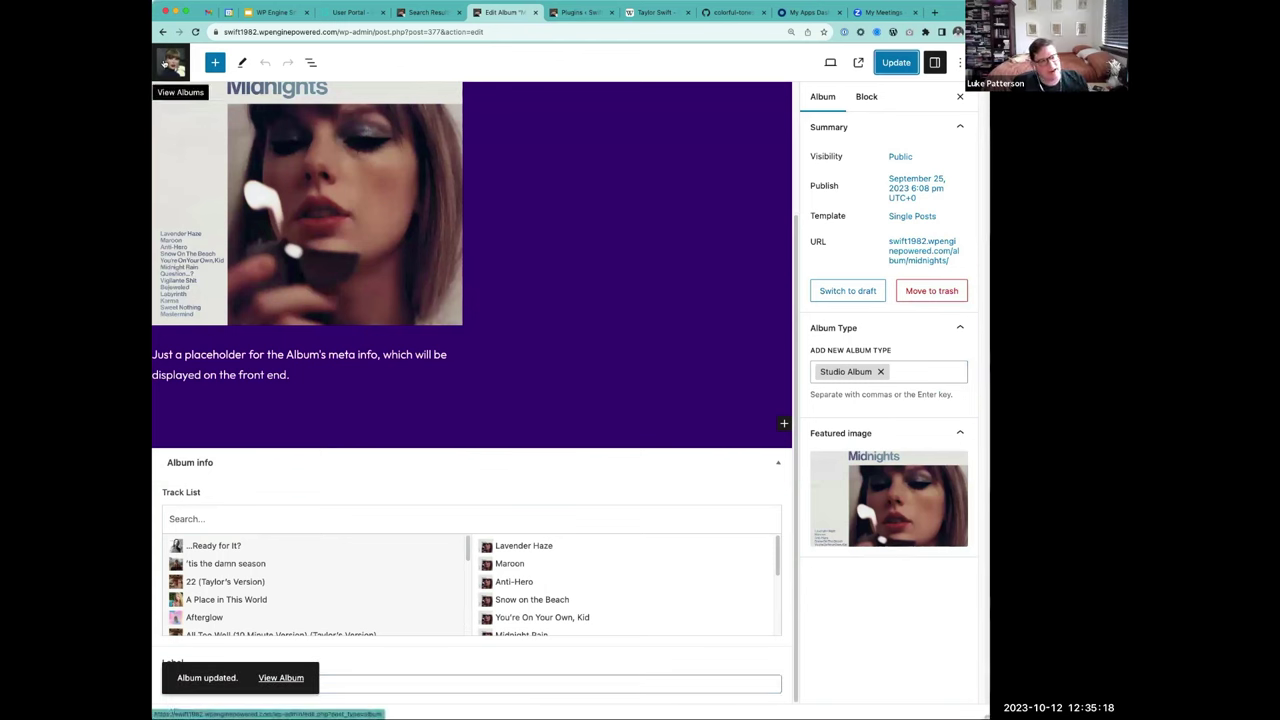
# - Repeat the "republic" search from the site's front page and open the Midnights album from the results
pyautogui.click(425, 12)
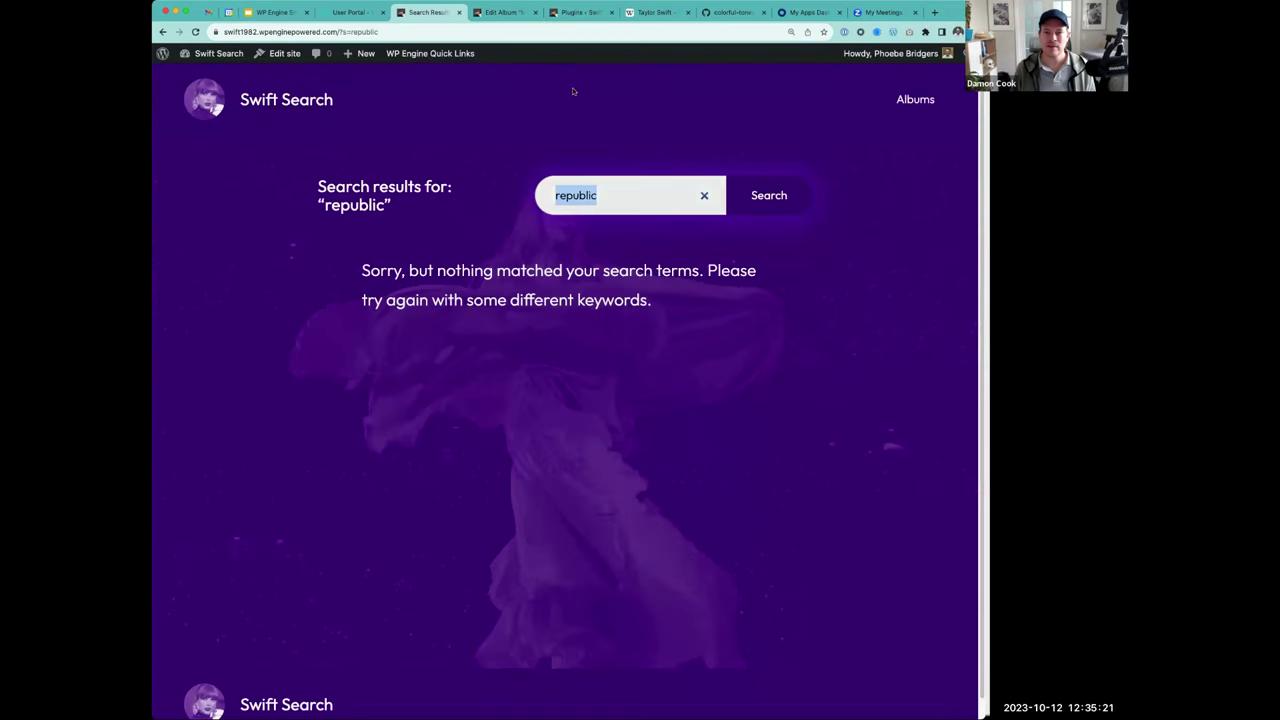
pyautogui.click(303, 101)
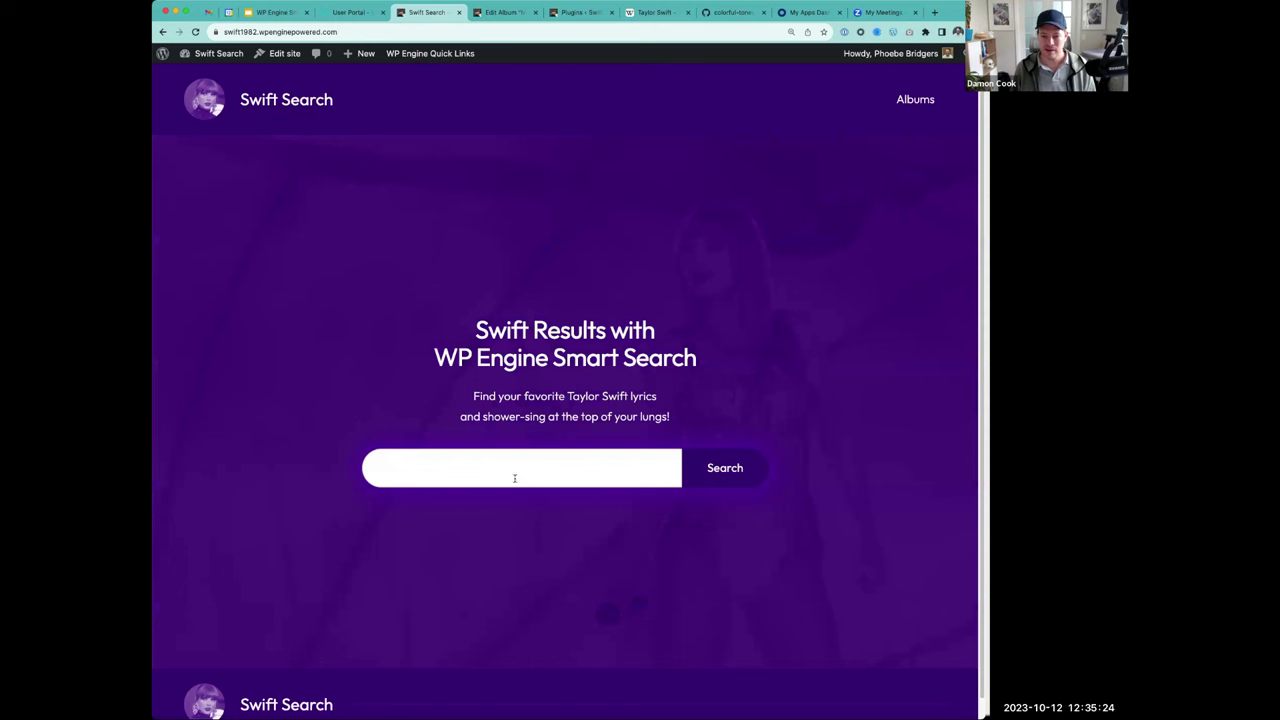
pyautogui.click(515, 478)
pyautogui.write('republic')
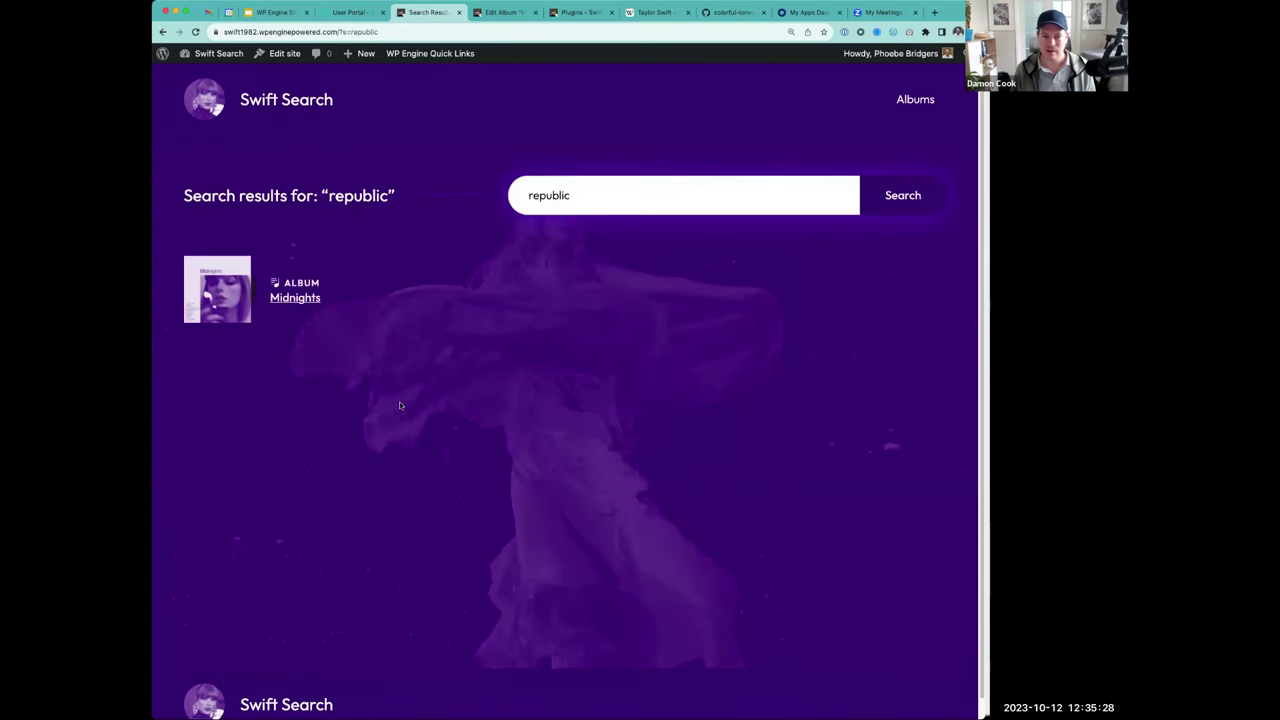
pyautogui.click(291, 299)
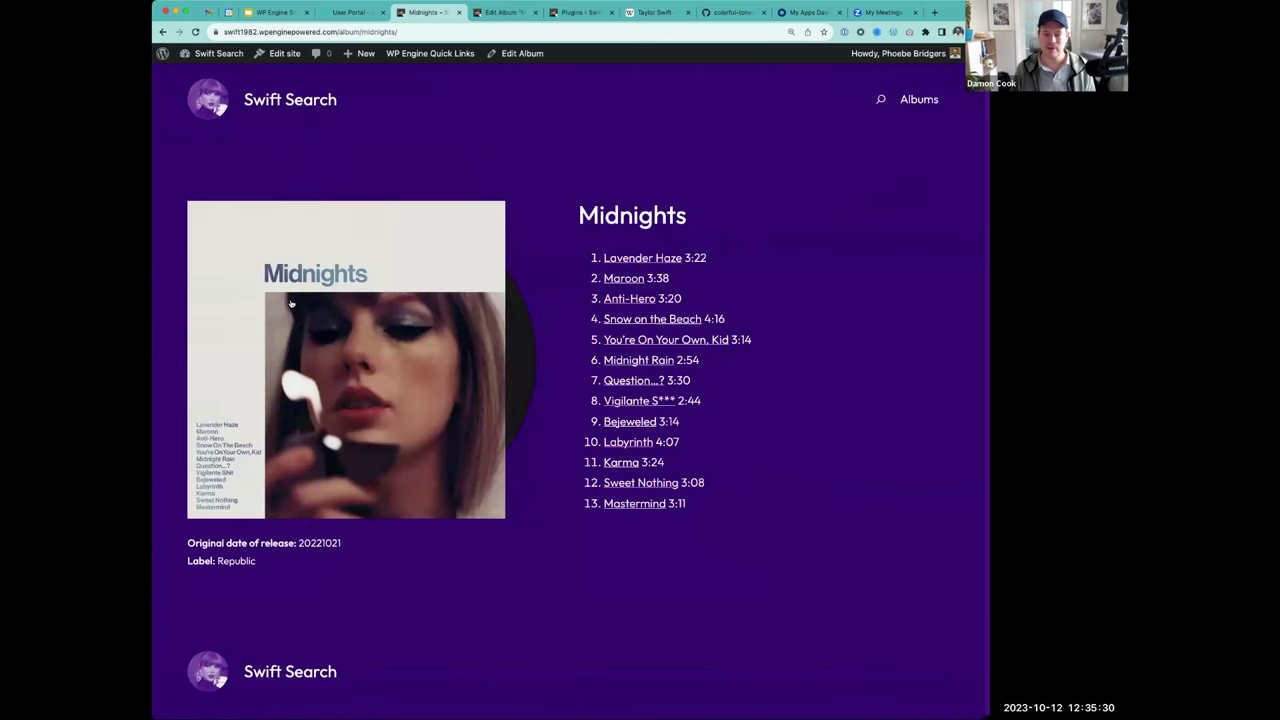